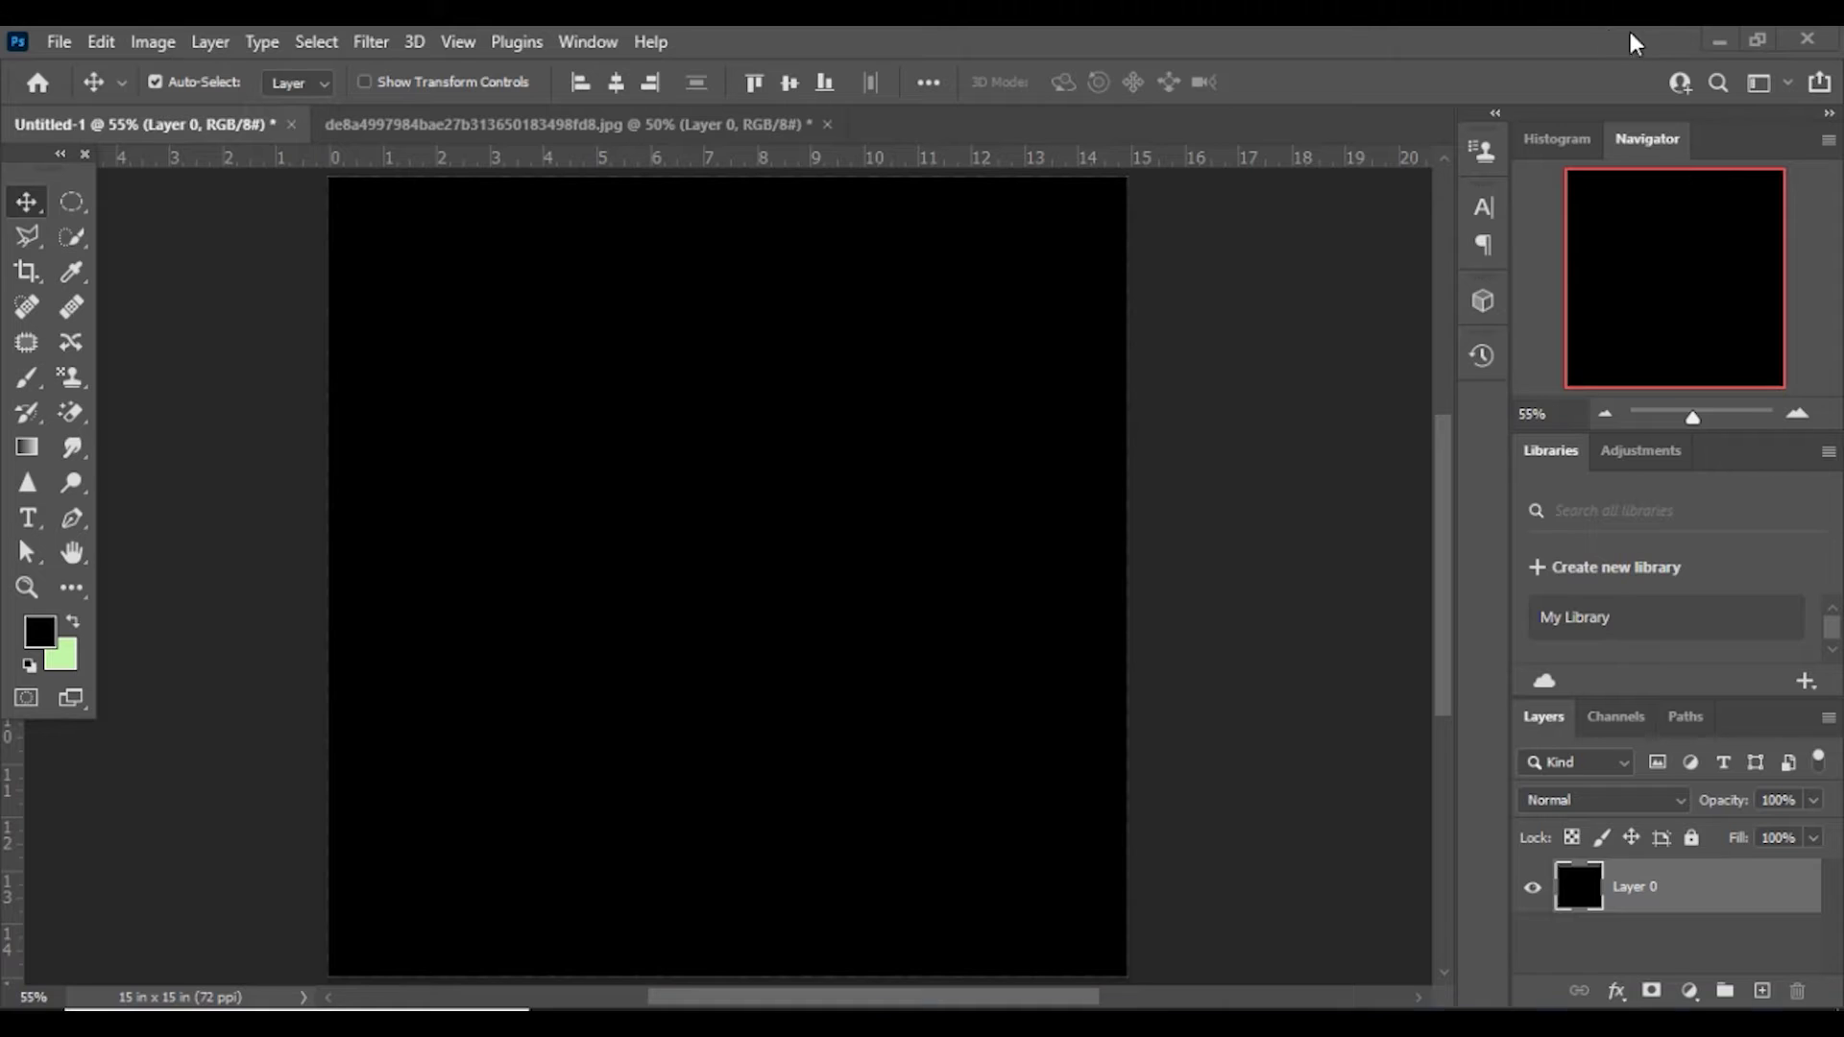
Drag the logo file from the desktop onto the Untitled-1 canvas and commit the placement.
left_click(1719, 48)
left_click_drag(251, 870, 515, 830)
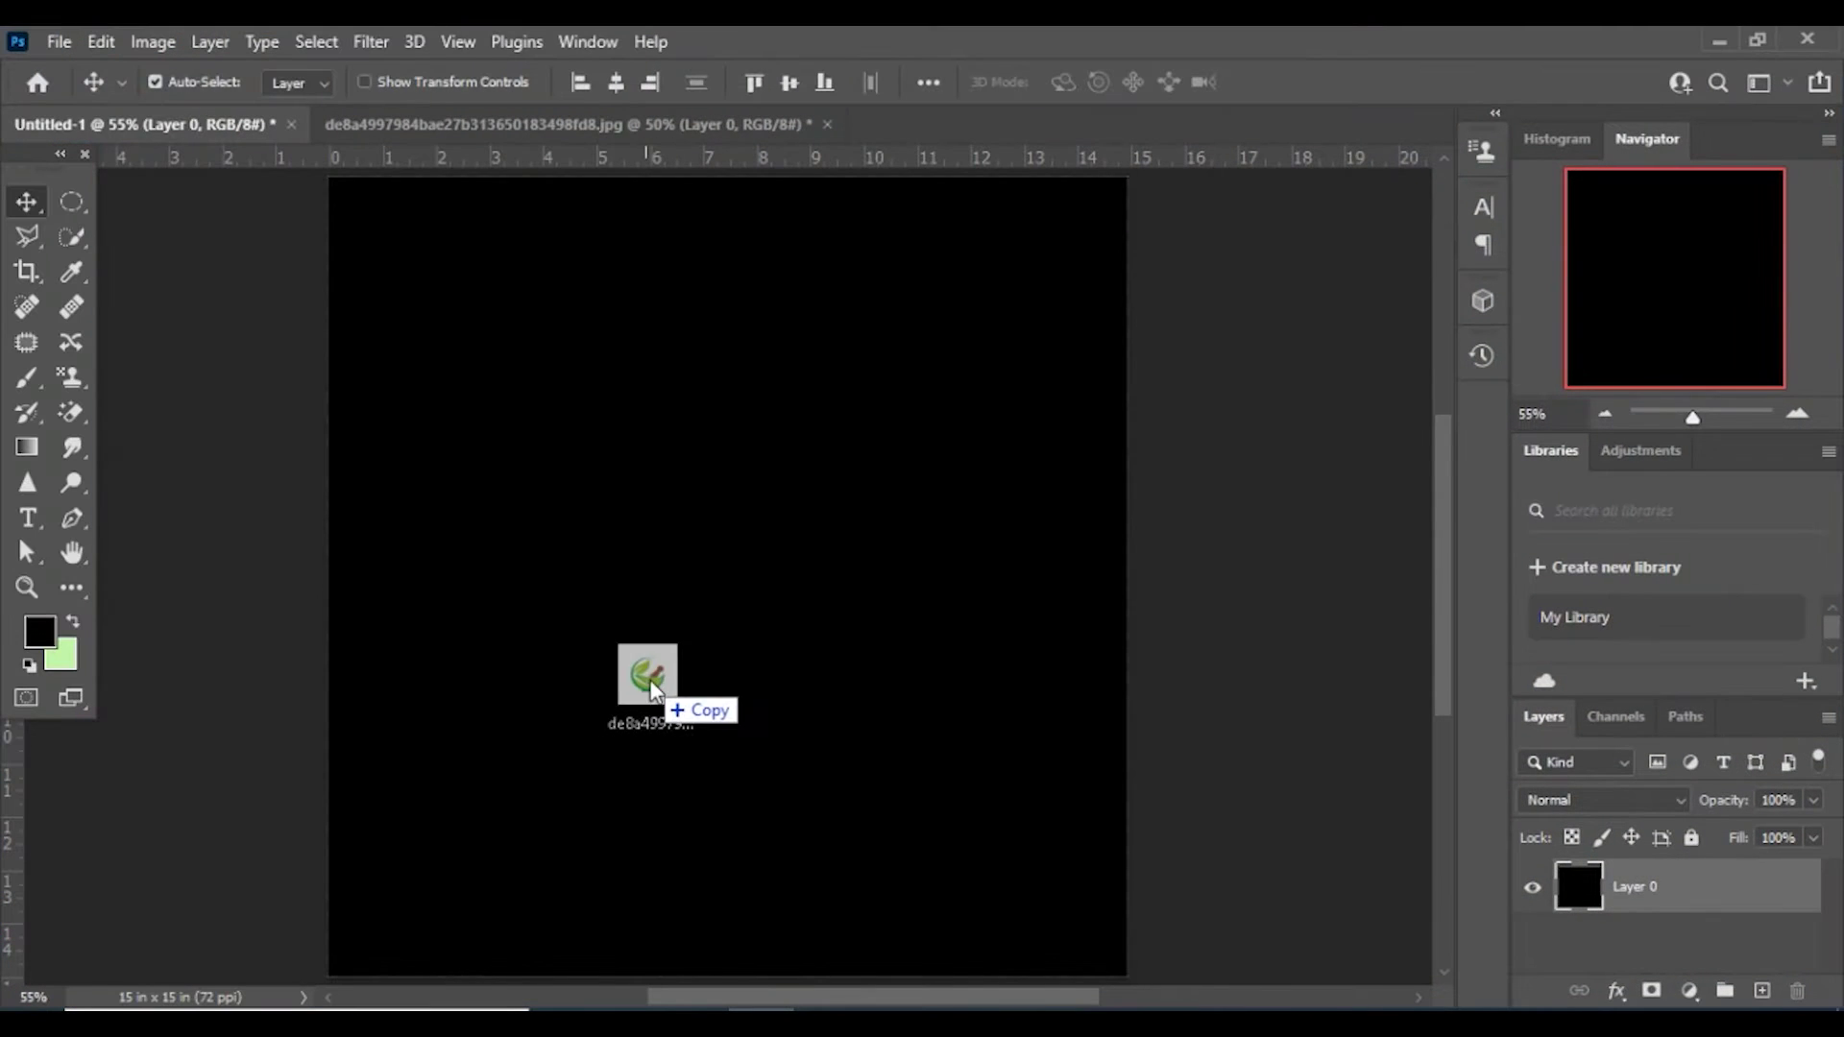
left_click_drag(768, 981, 652, 686)
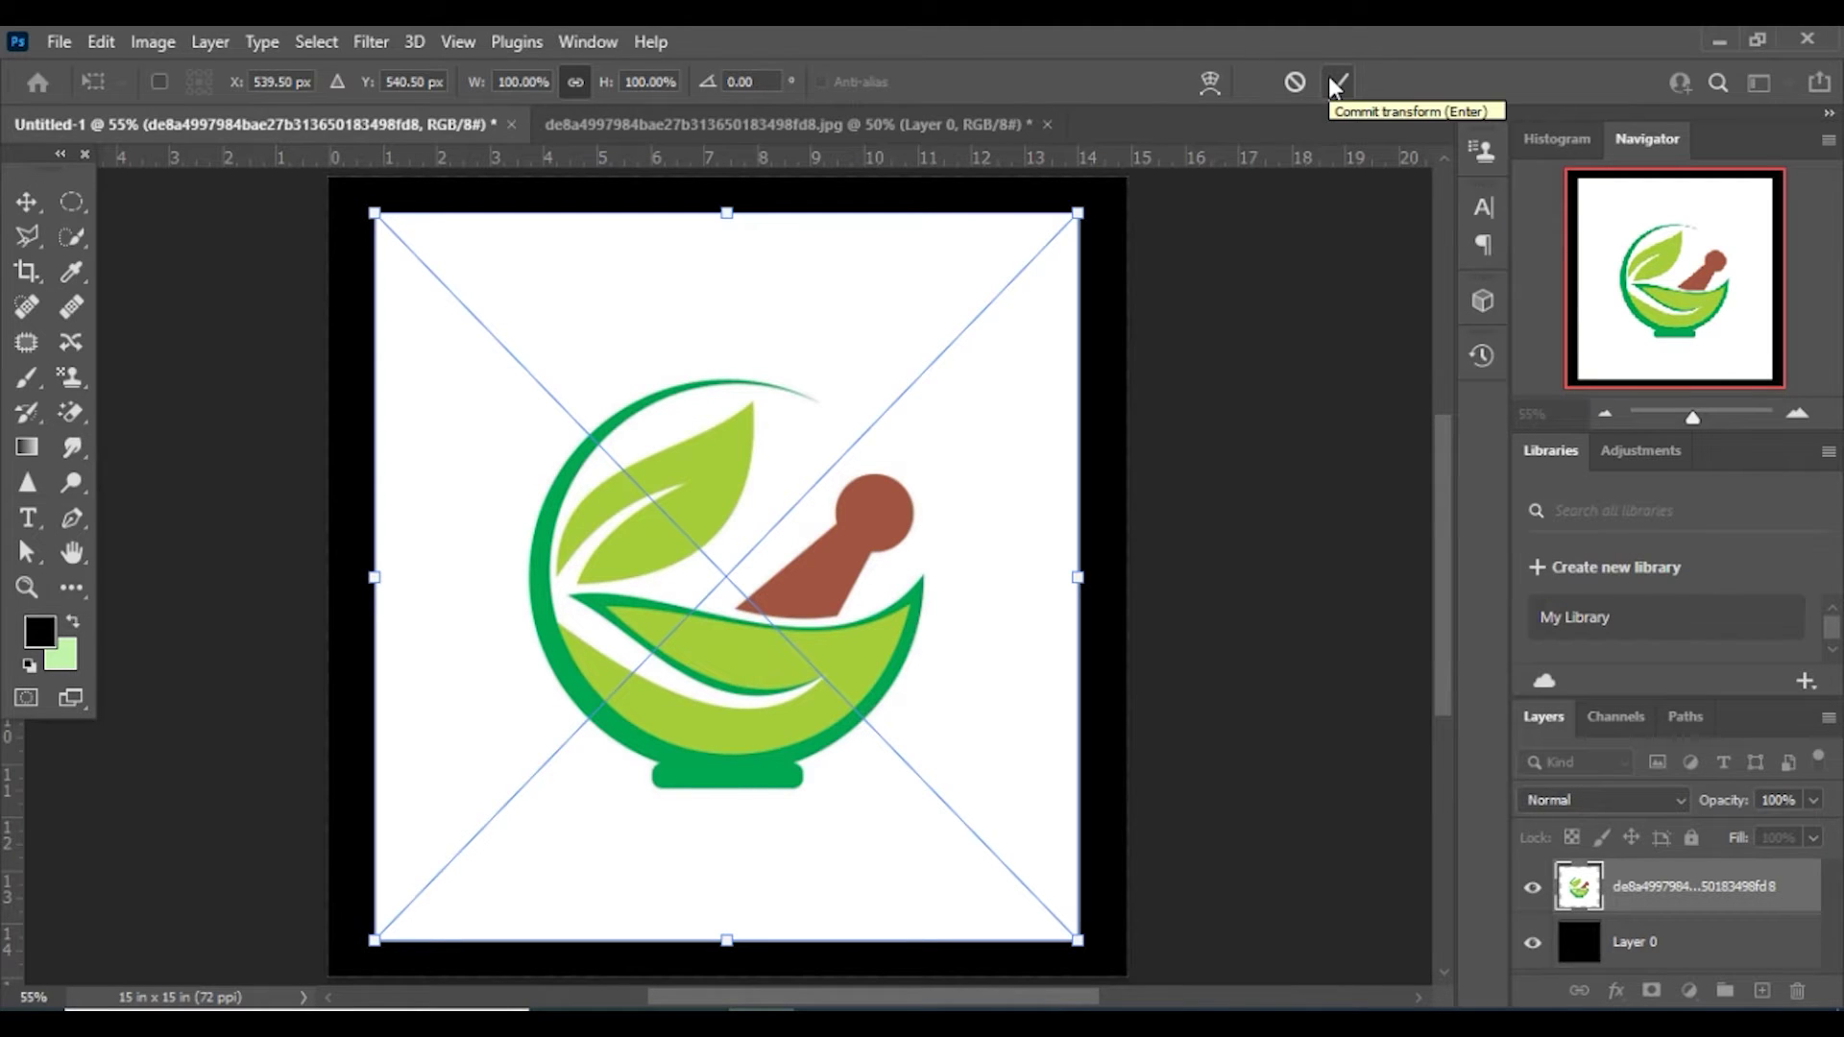
left_click(1335, 81)
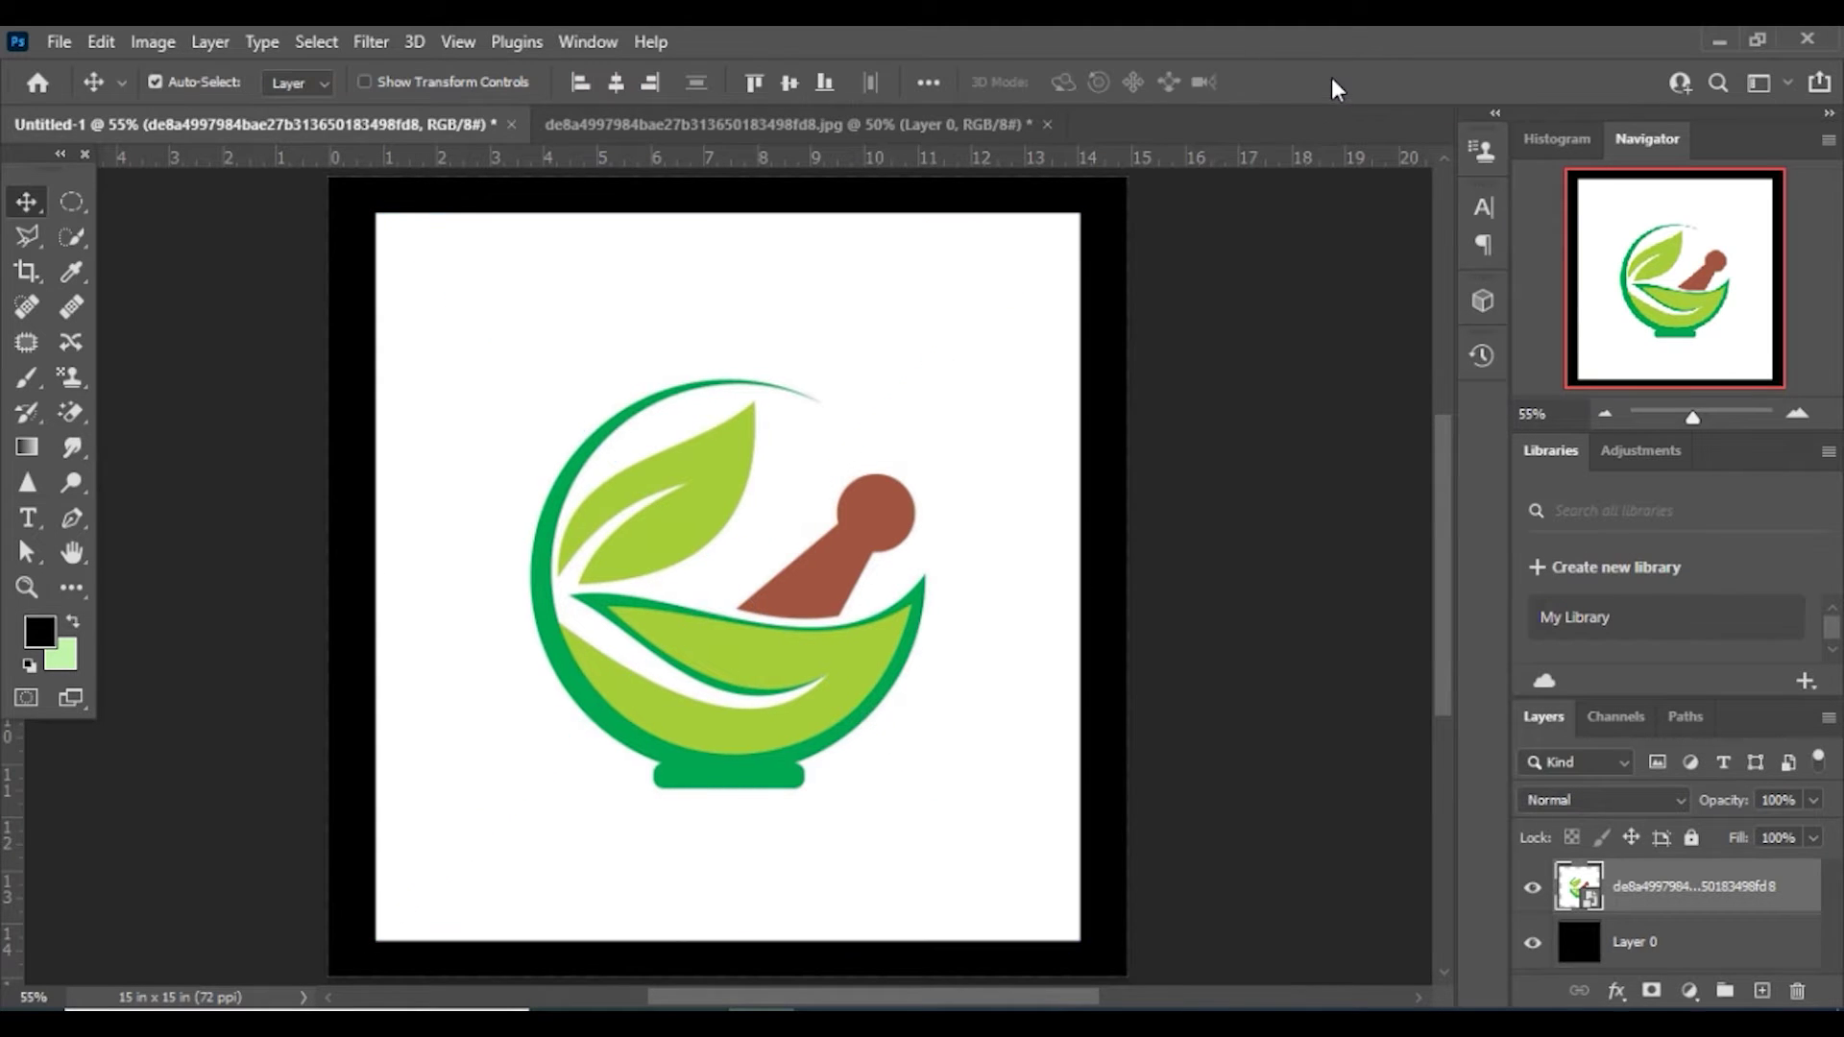
Rasterize the logo layer and erase its white background with the Magic Eraser.
left_click(71, 412)
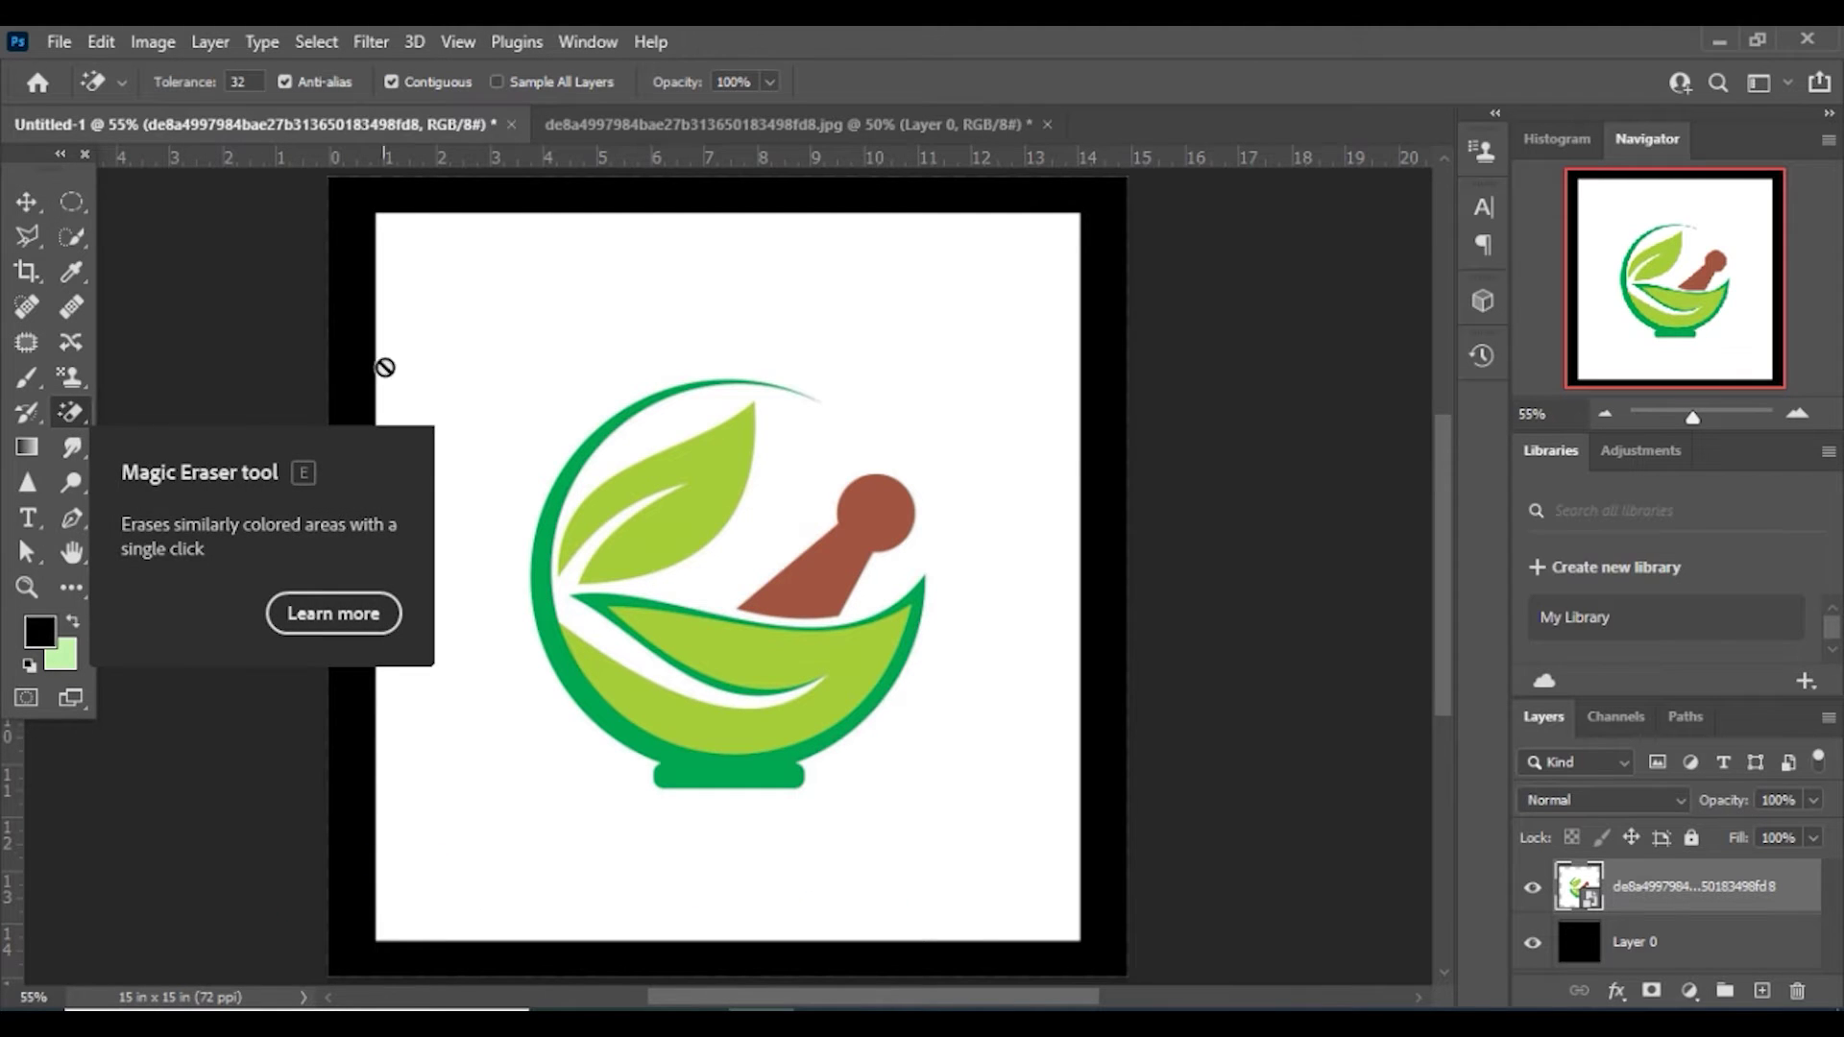
left_click(519, 362)
left_click(846, 445)
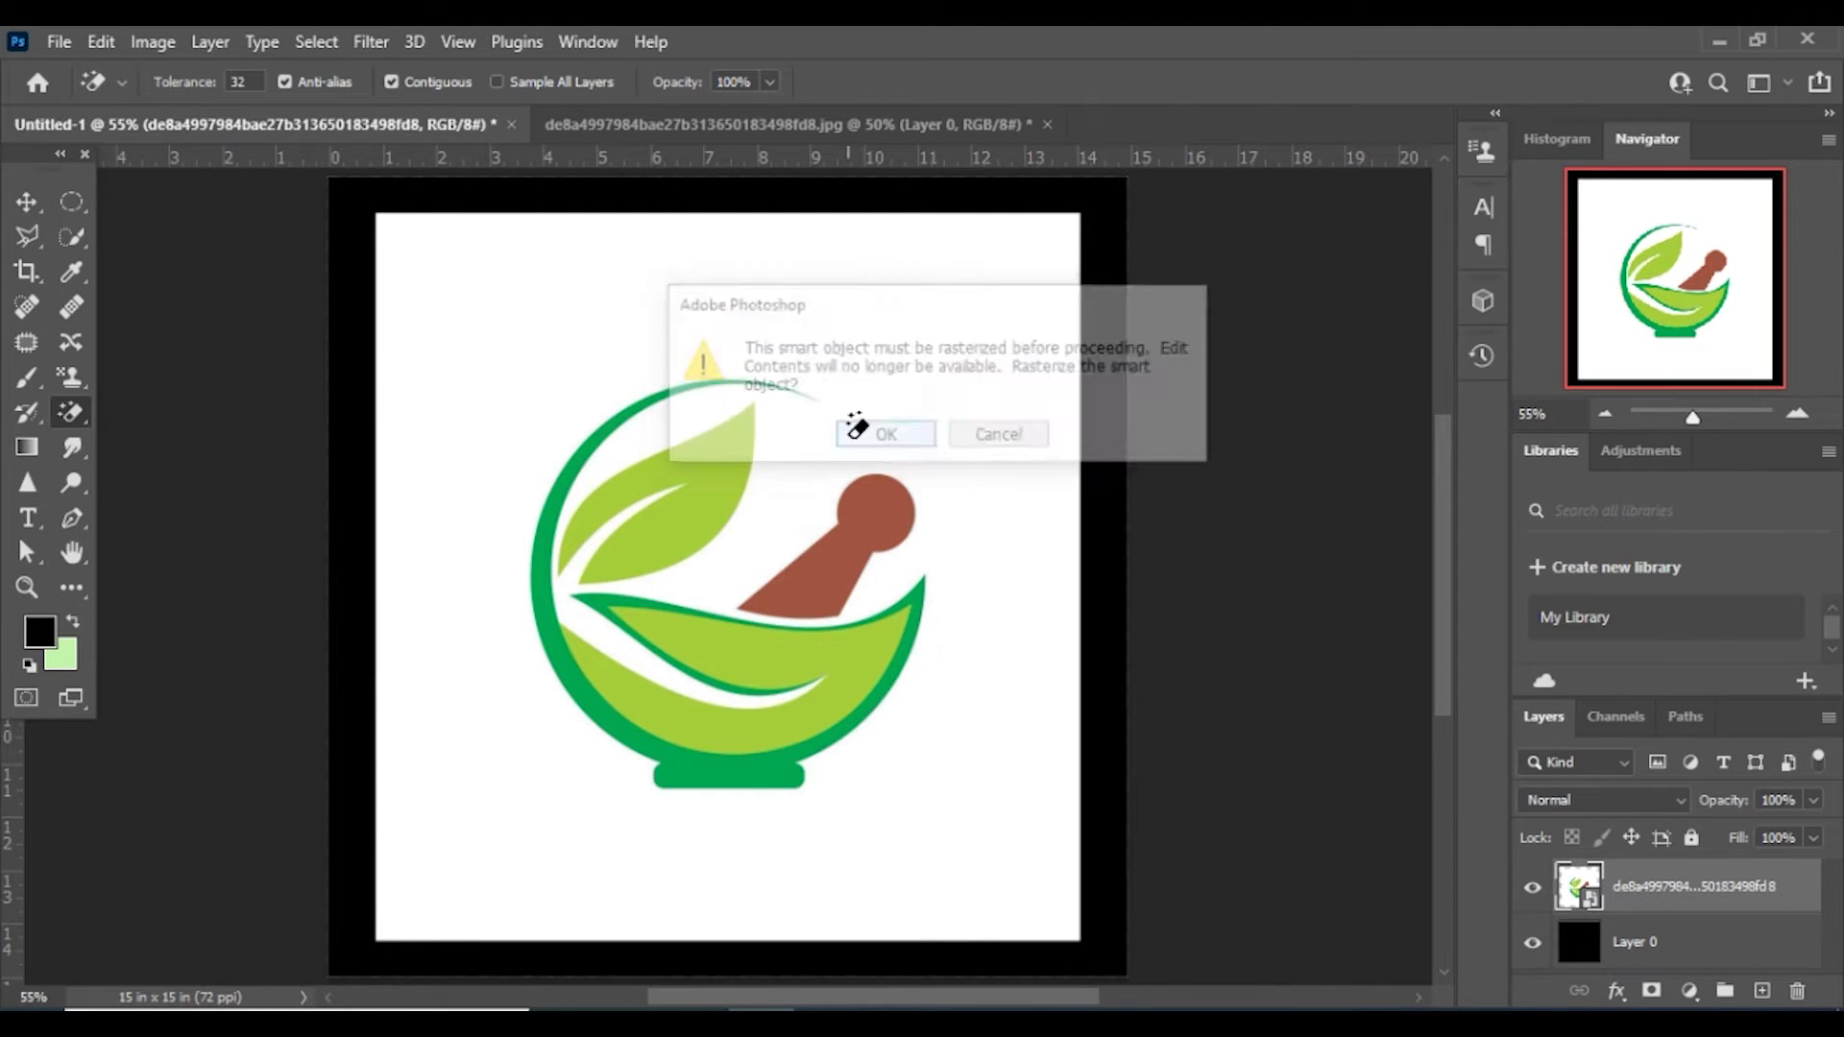
left_click(576, 335)
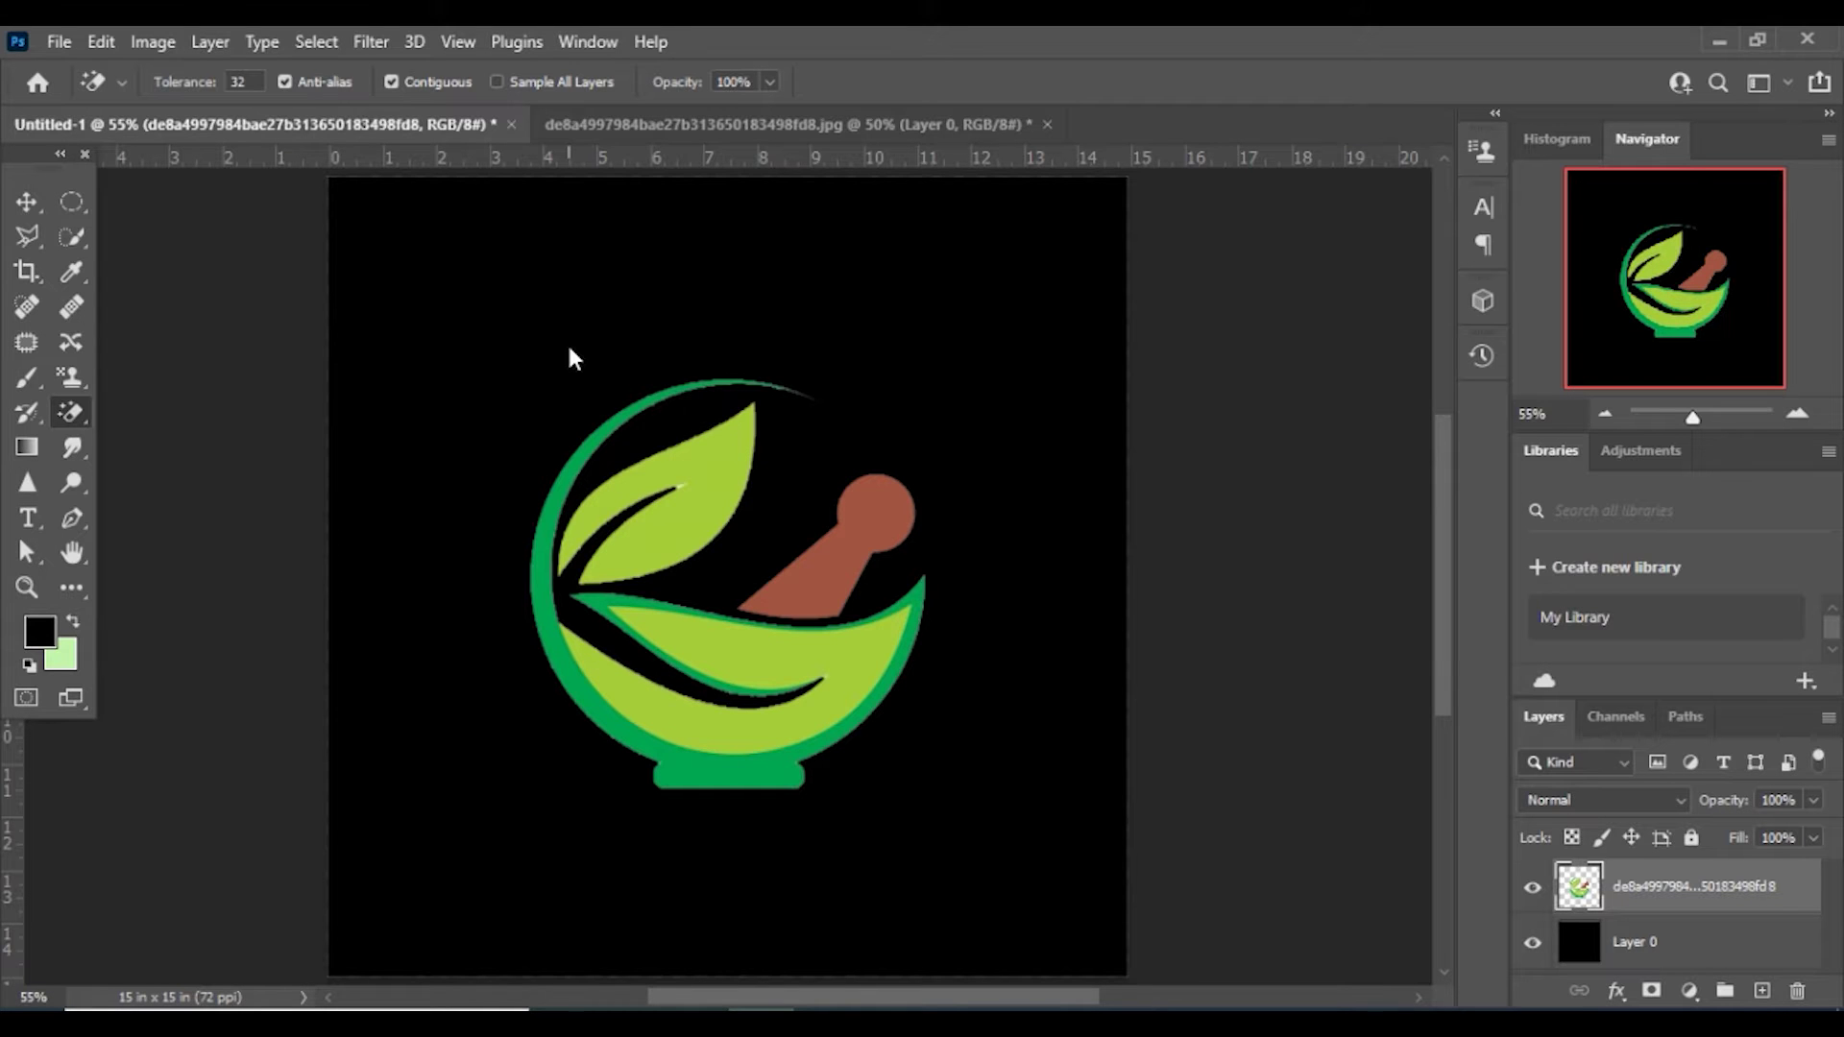
Hide the black Layer 0 so the logo shows on transparency.
left_click(1531, 946)
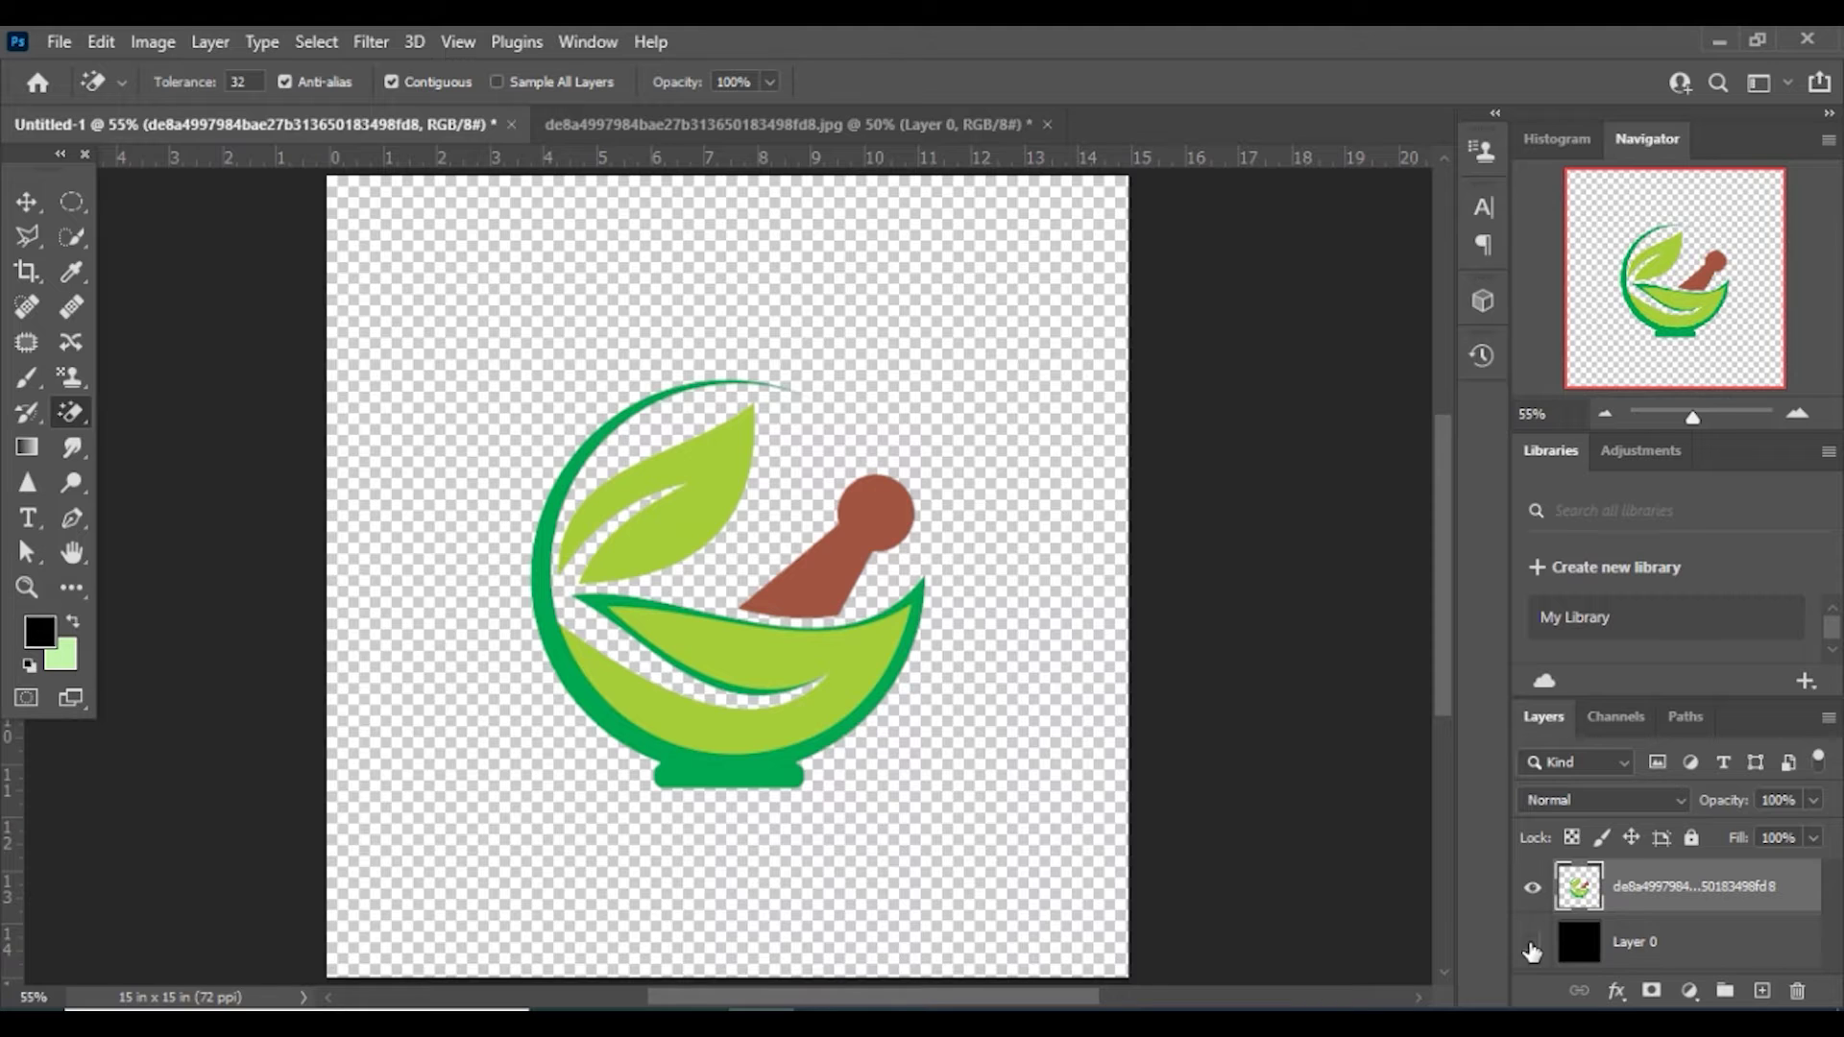
left_click(1531, 946)
left_click(1531, 946)
left_click(1532, 947)
left_click(1534, 945)
Quick Export the transparent logo as a PNG named png to the Desktop.
left_click(60, 43)
mouse_move(89, 459)
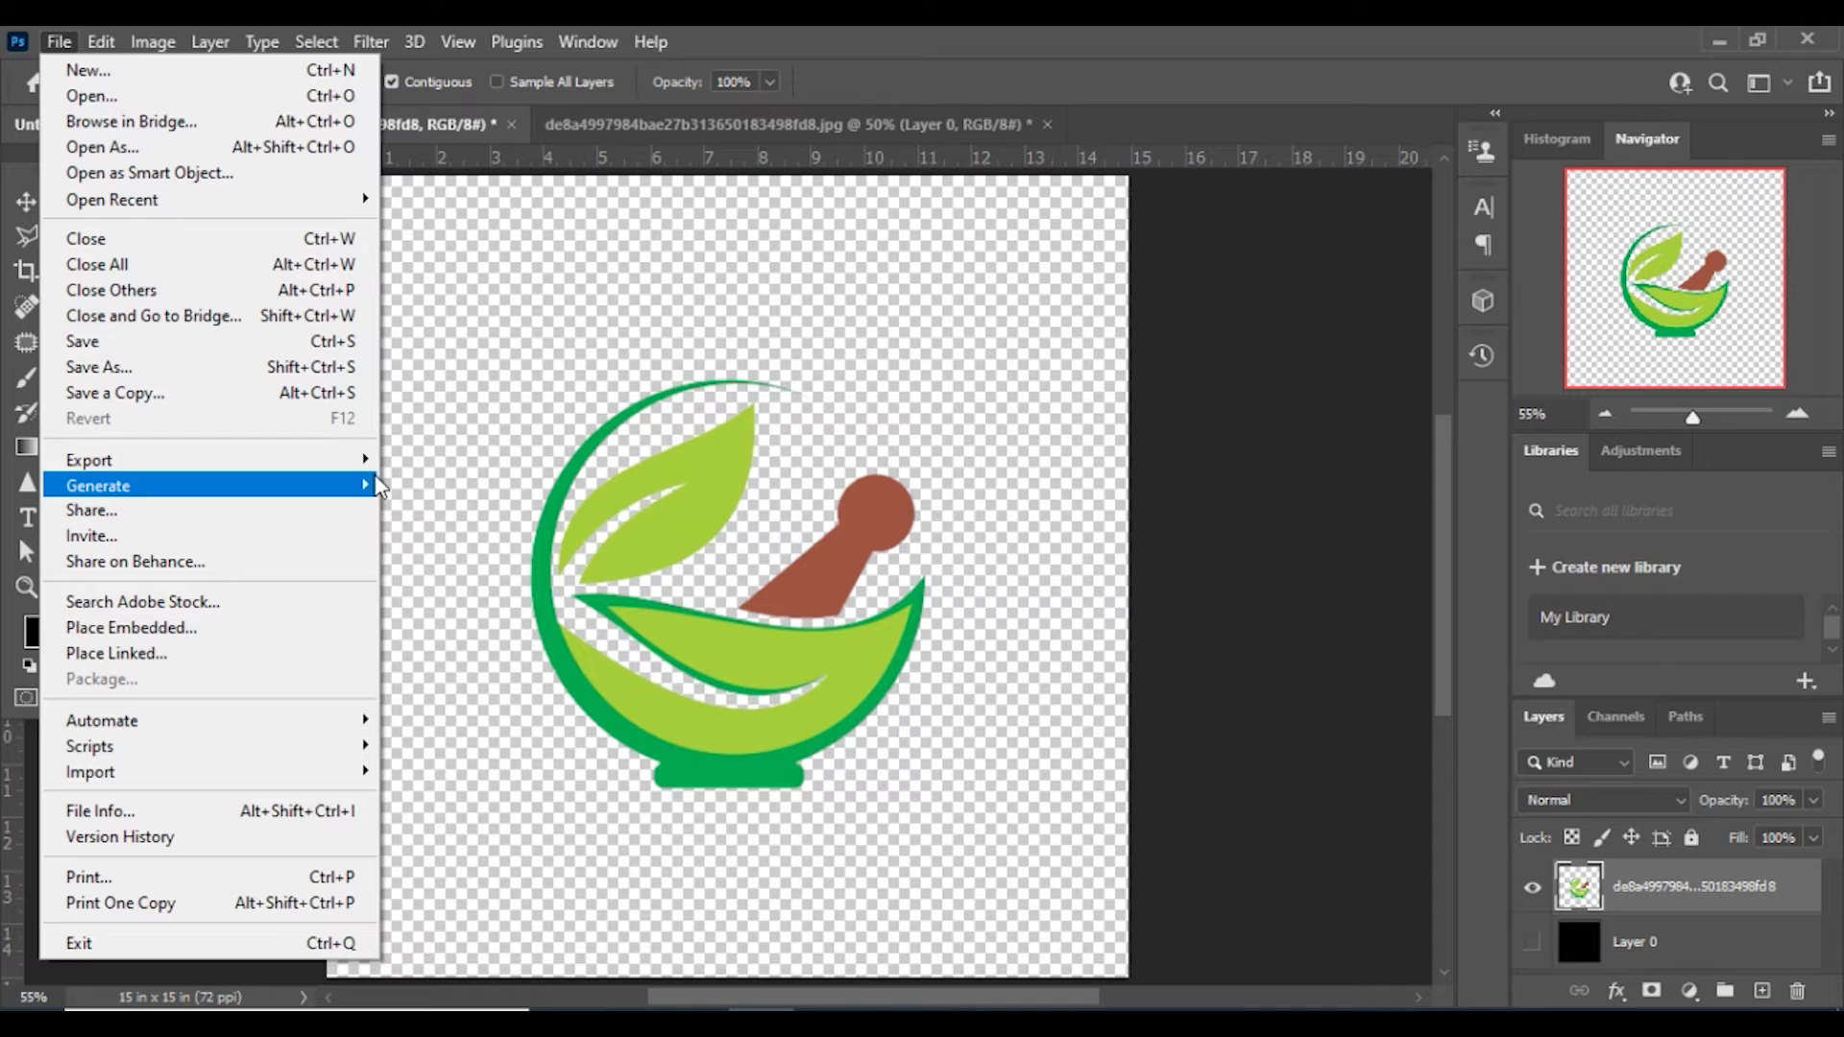
left_click(392, 457)
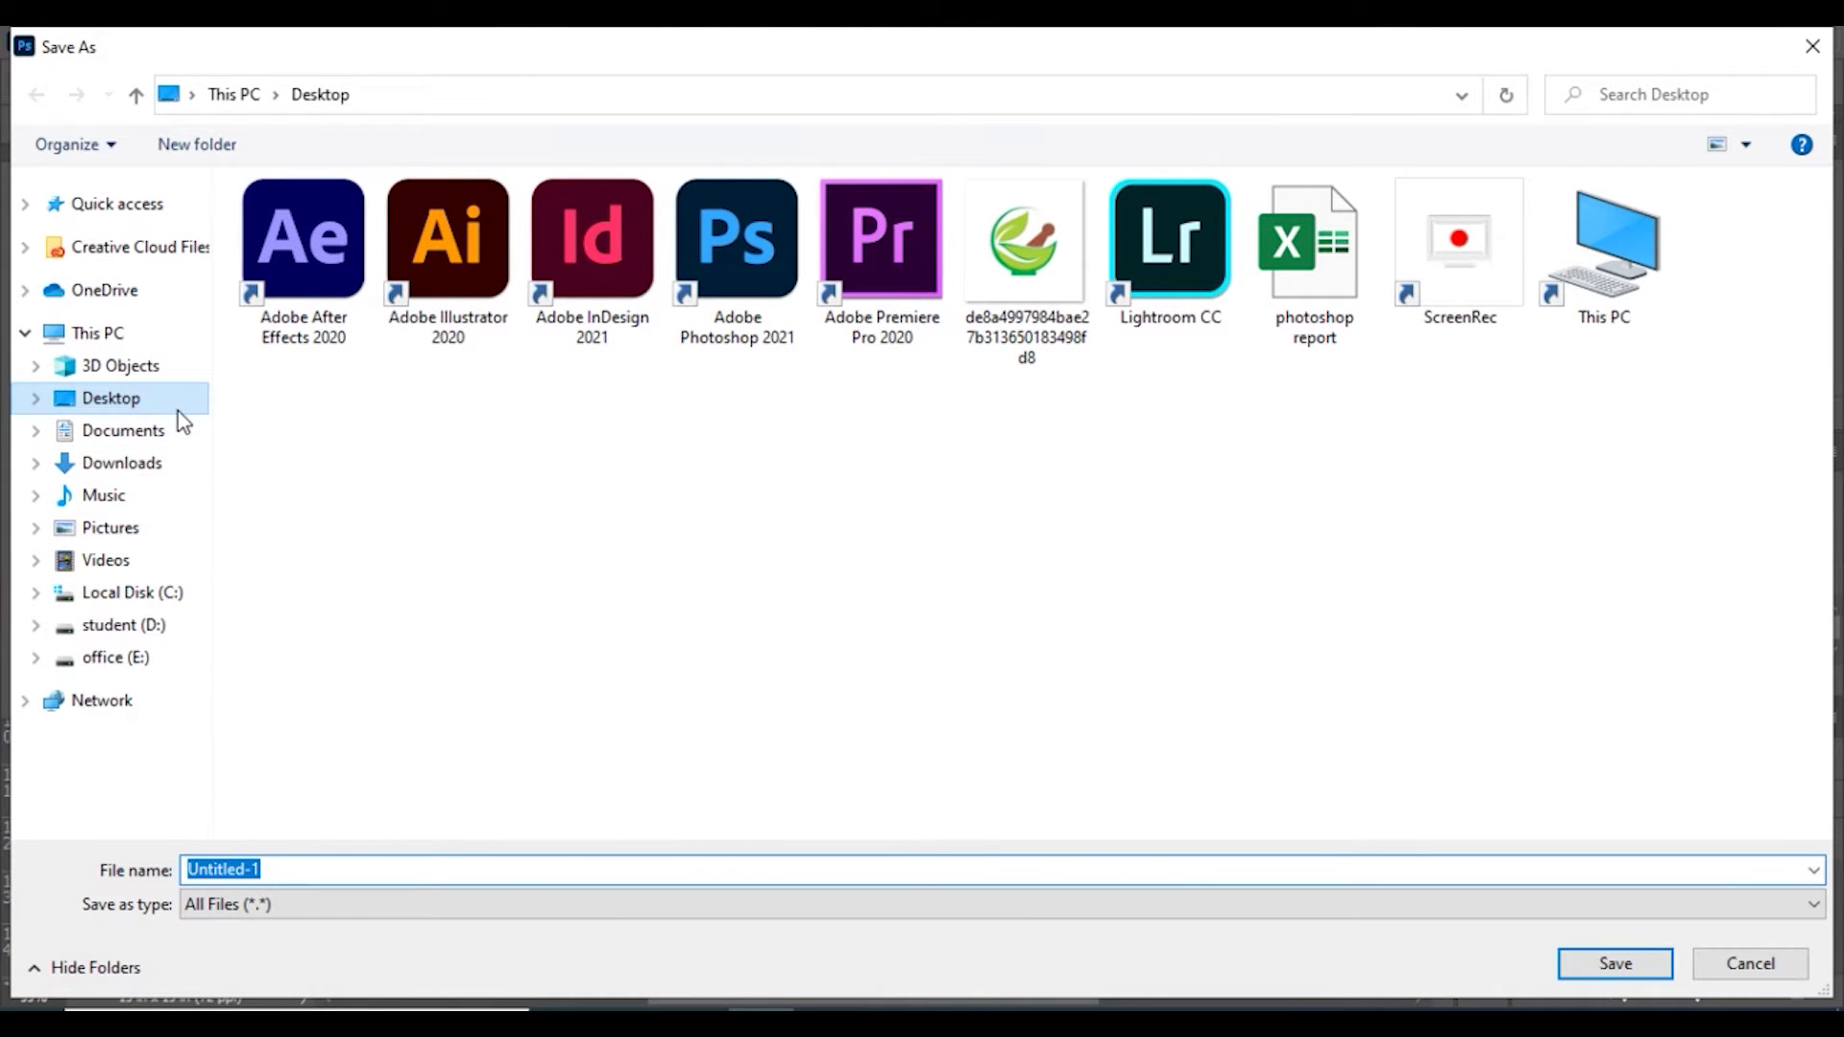
type("png")
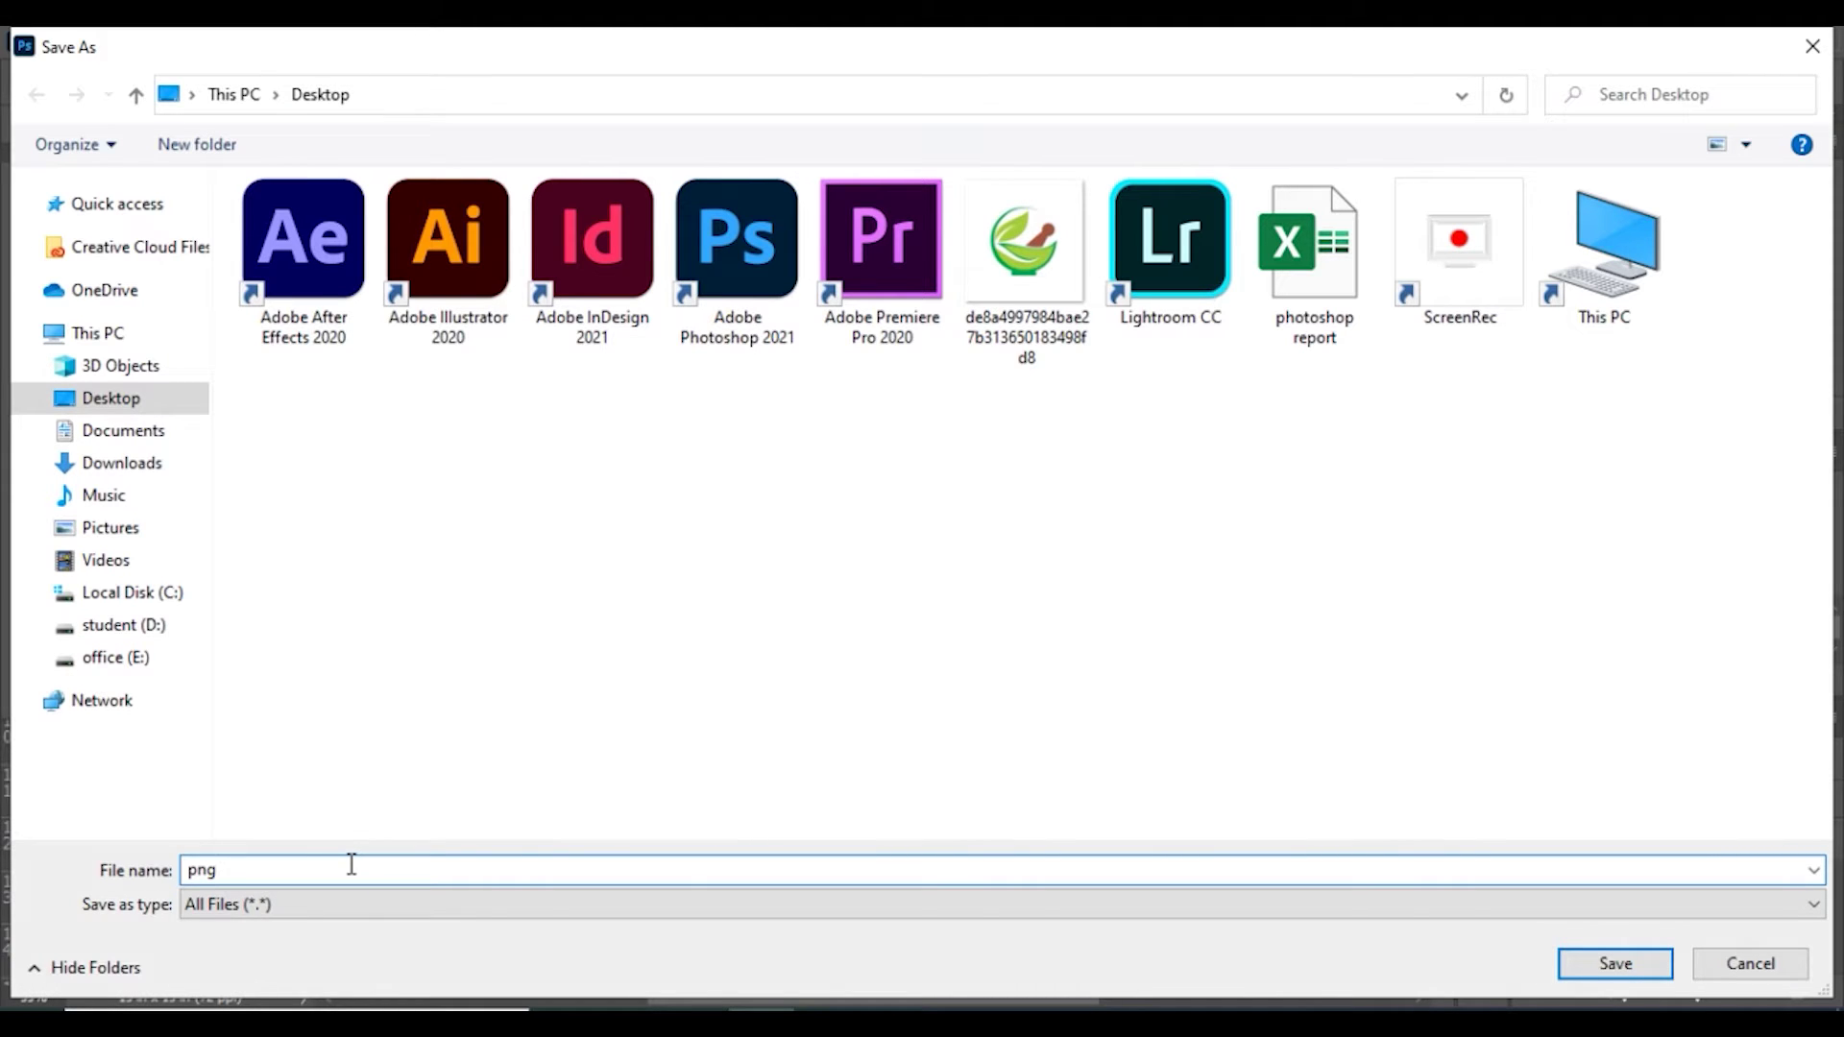
left_click(1605, 962)
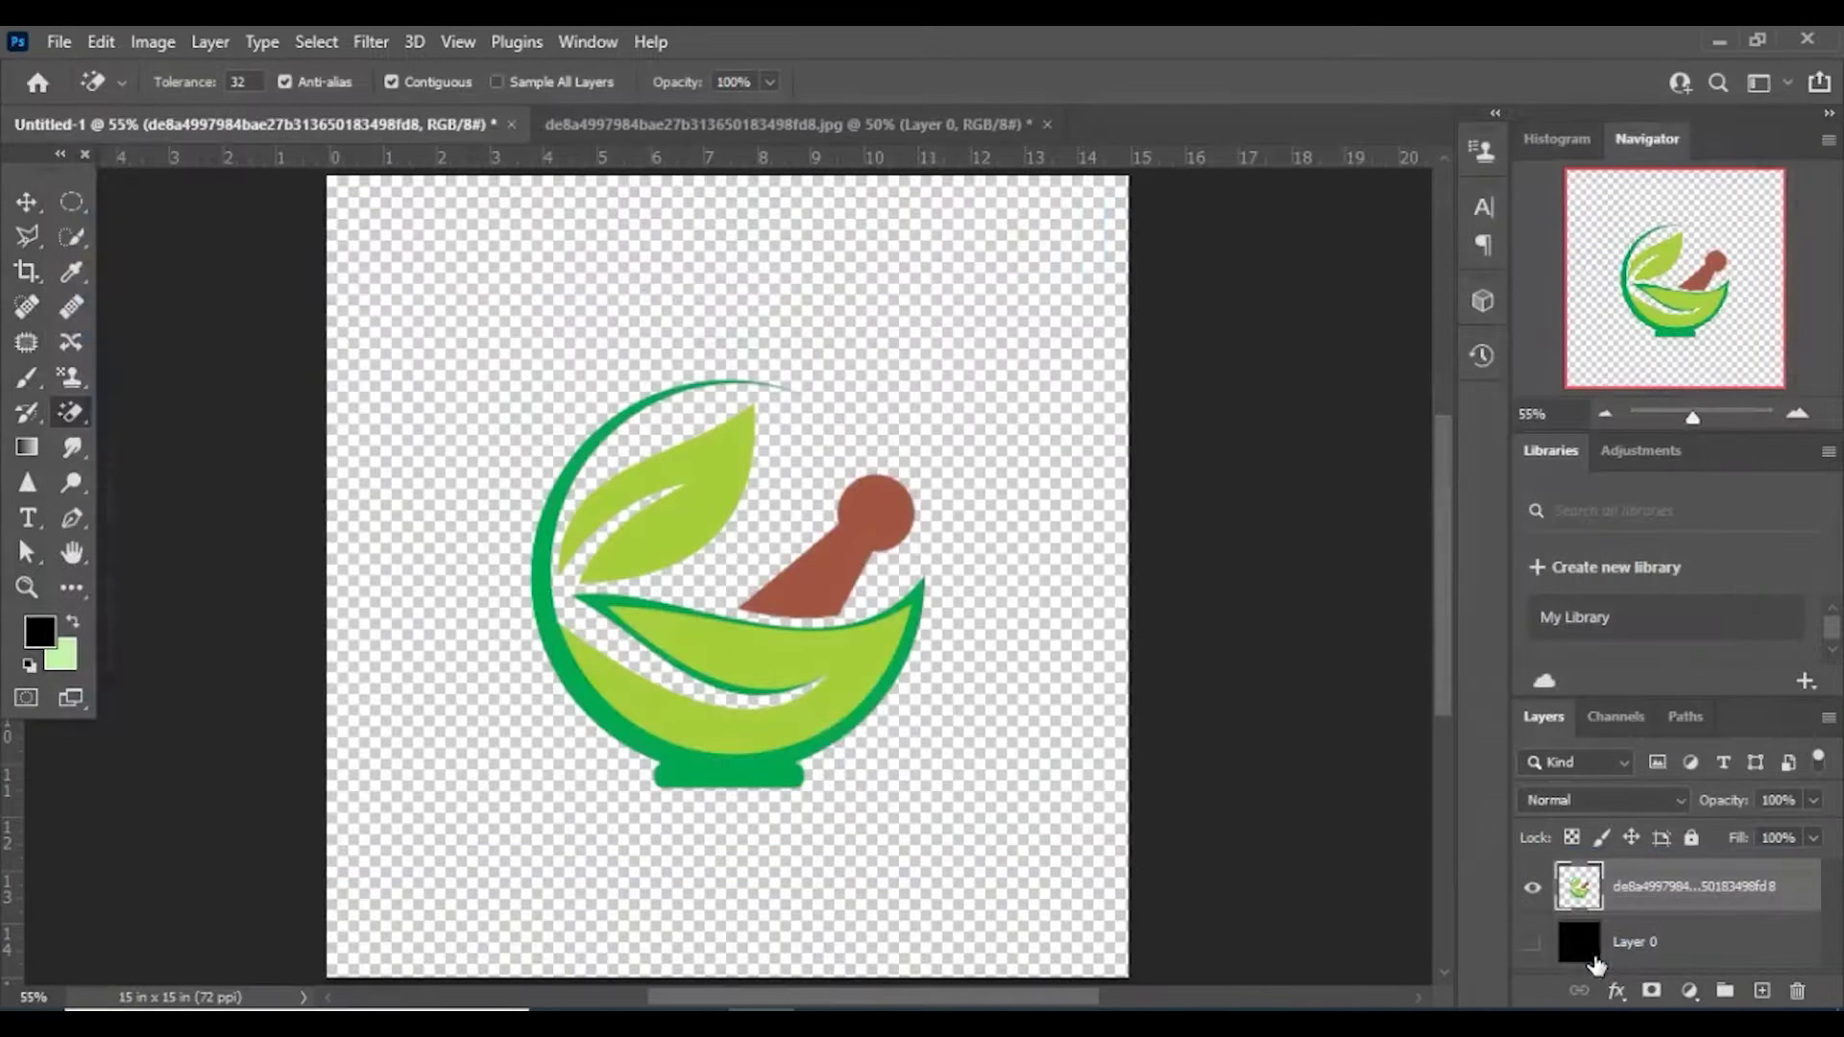
left_click(1717, 31)
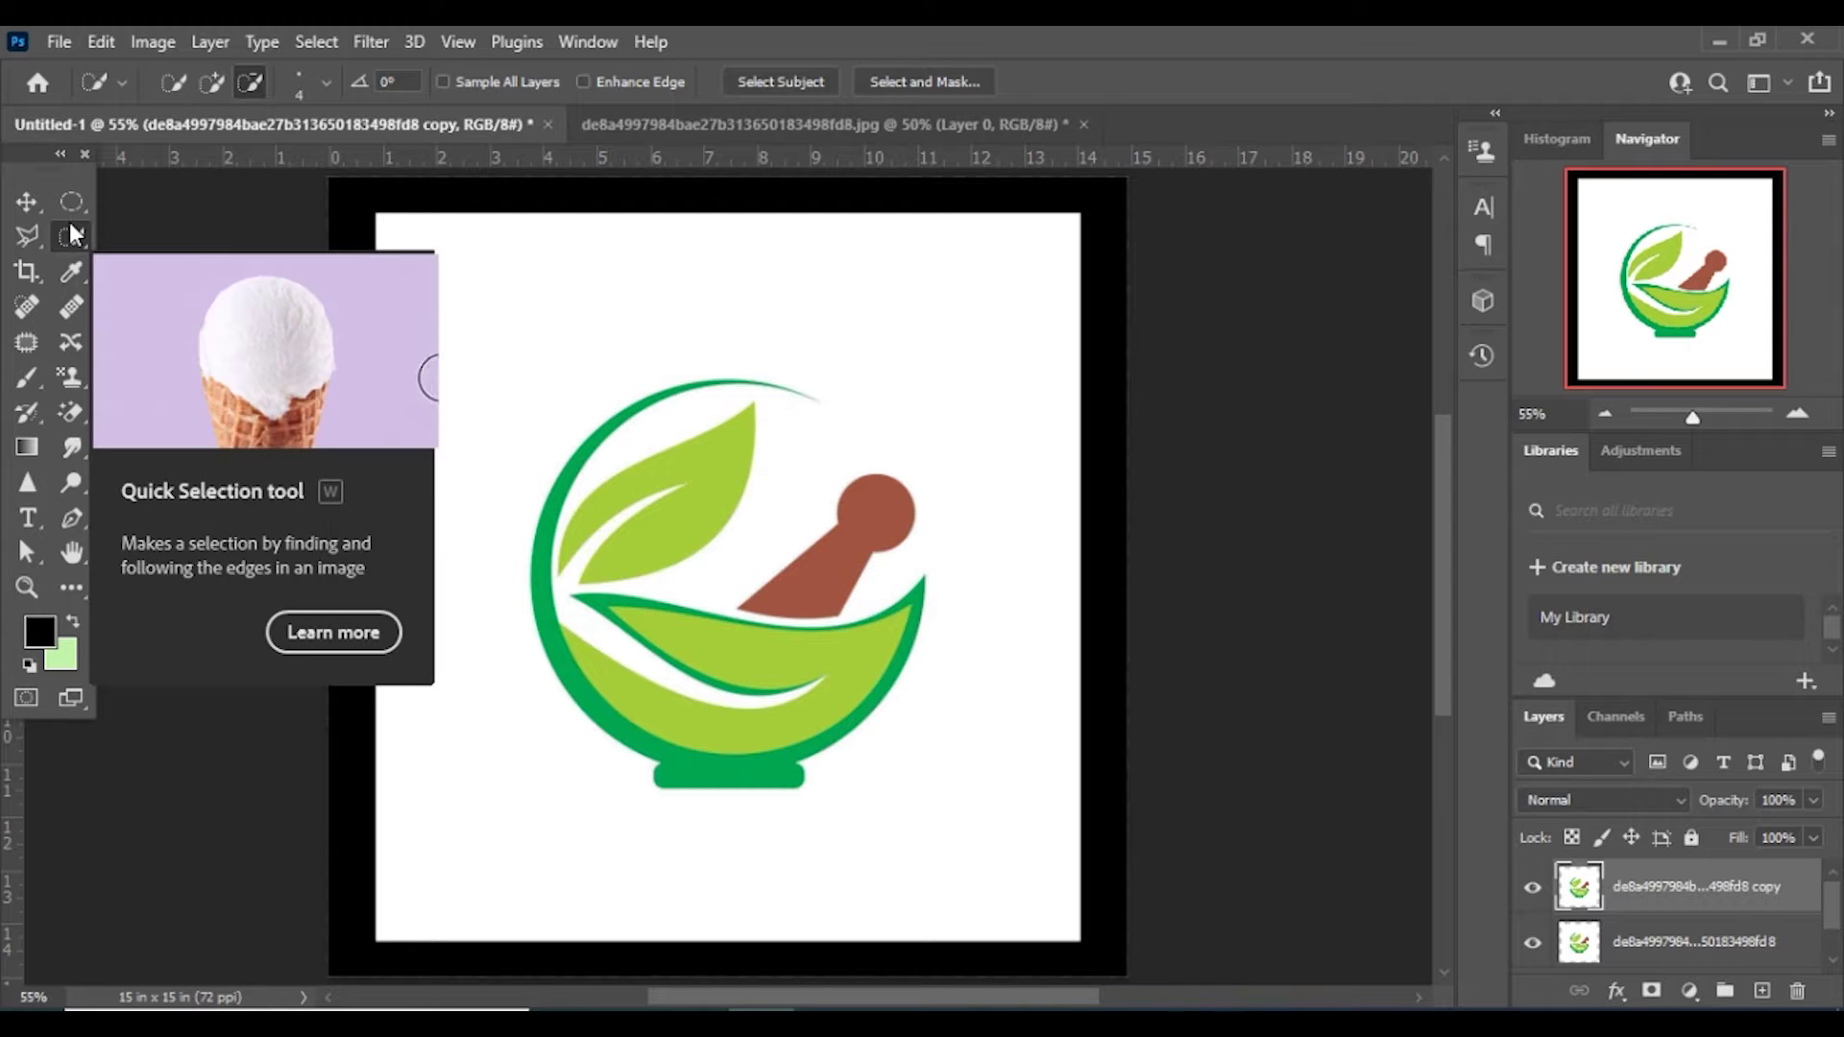
With the Magic Wand, select the logo's bowl, ring, leaf and pestle.
right_click(69, 226)
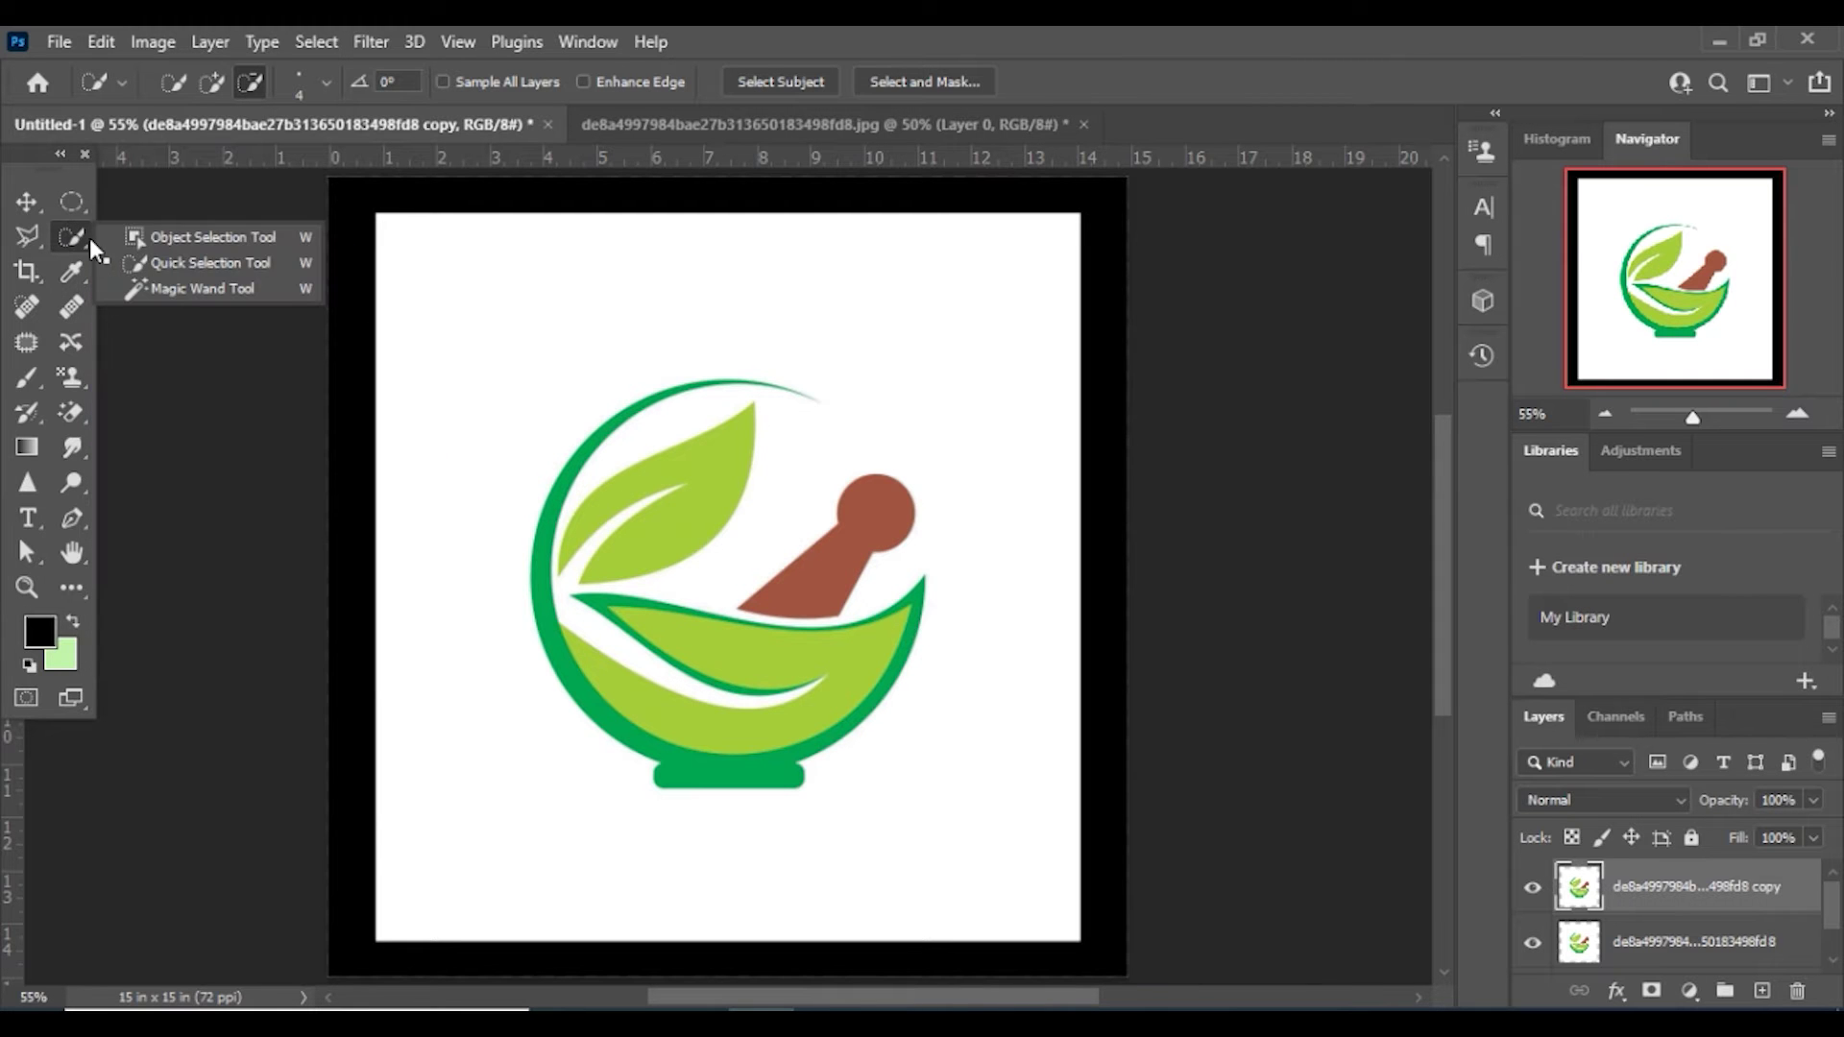
left_click(169, 285)
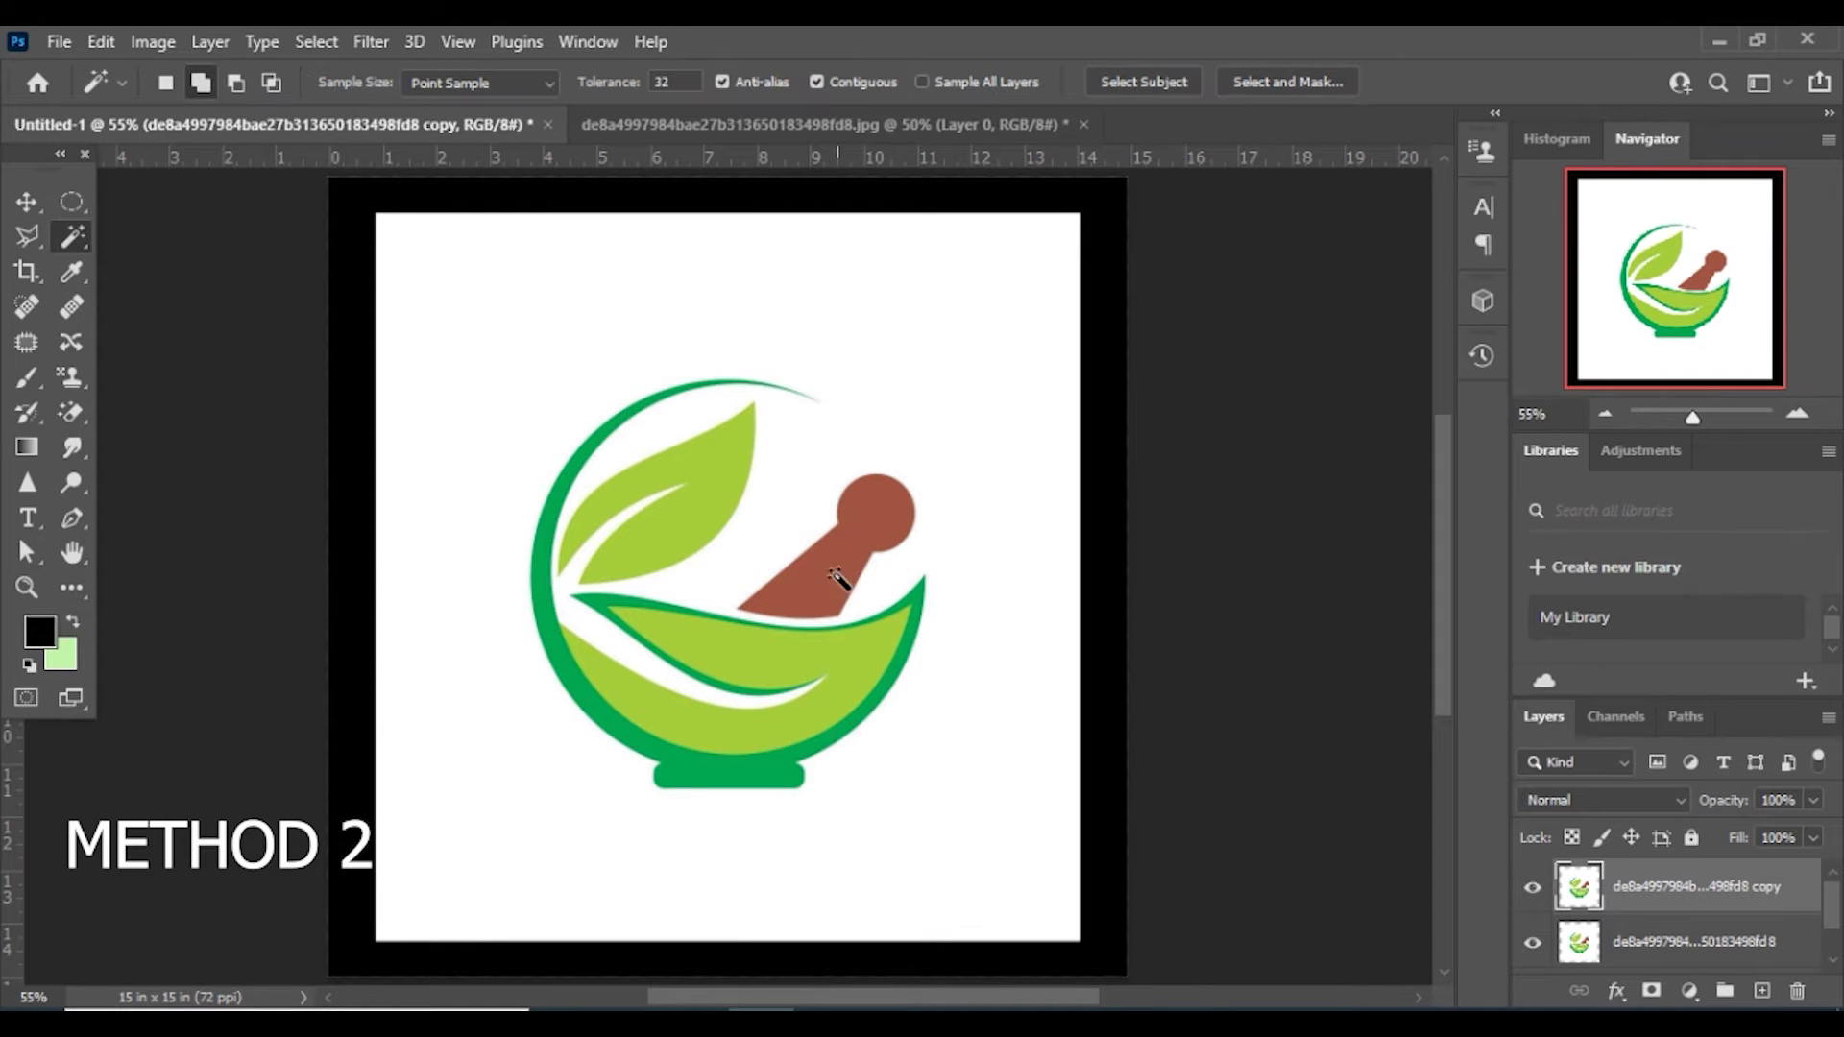
left_click(832, 652)
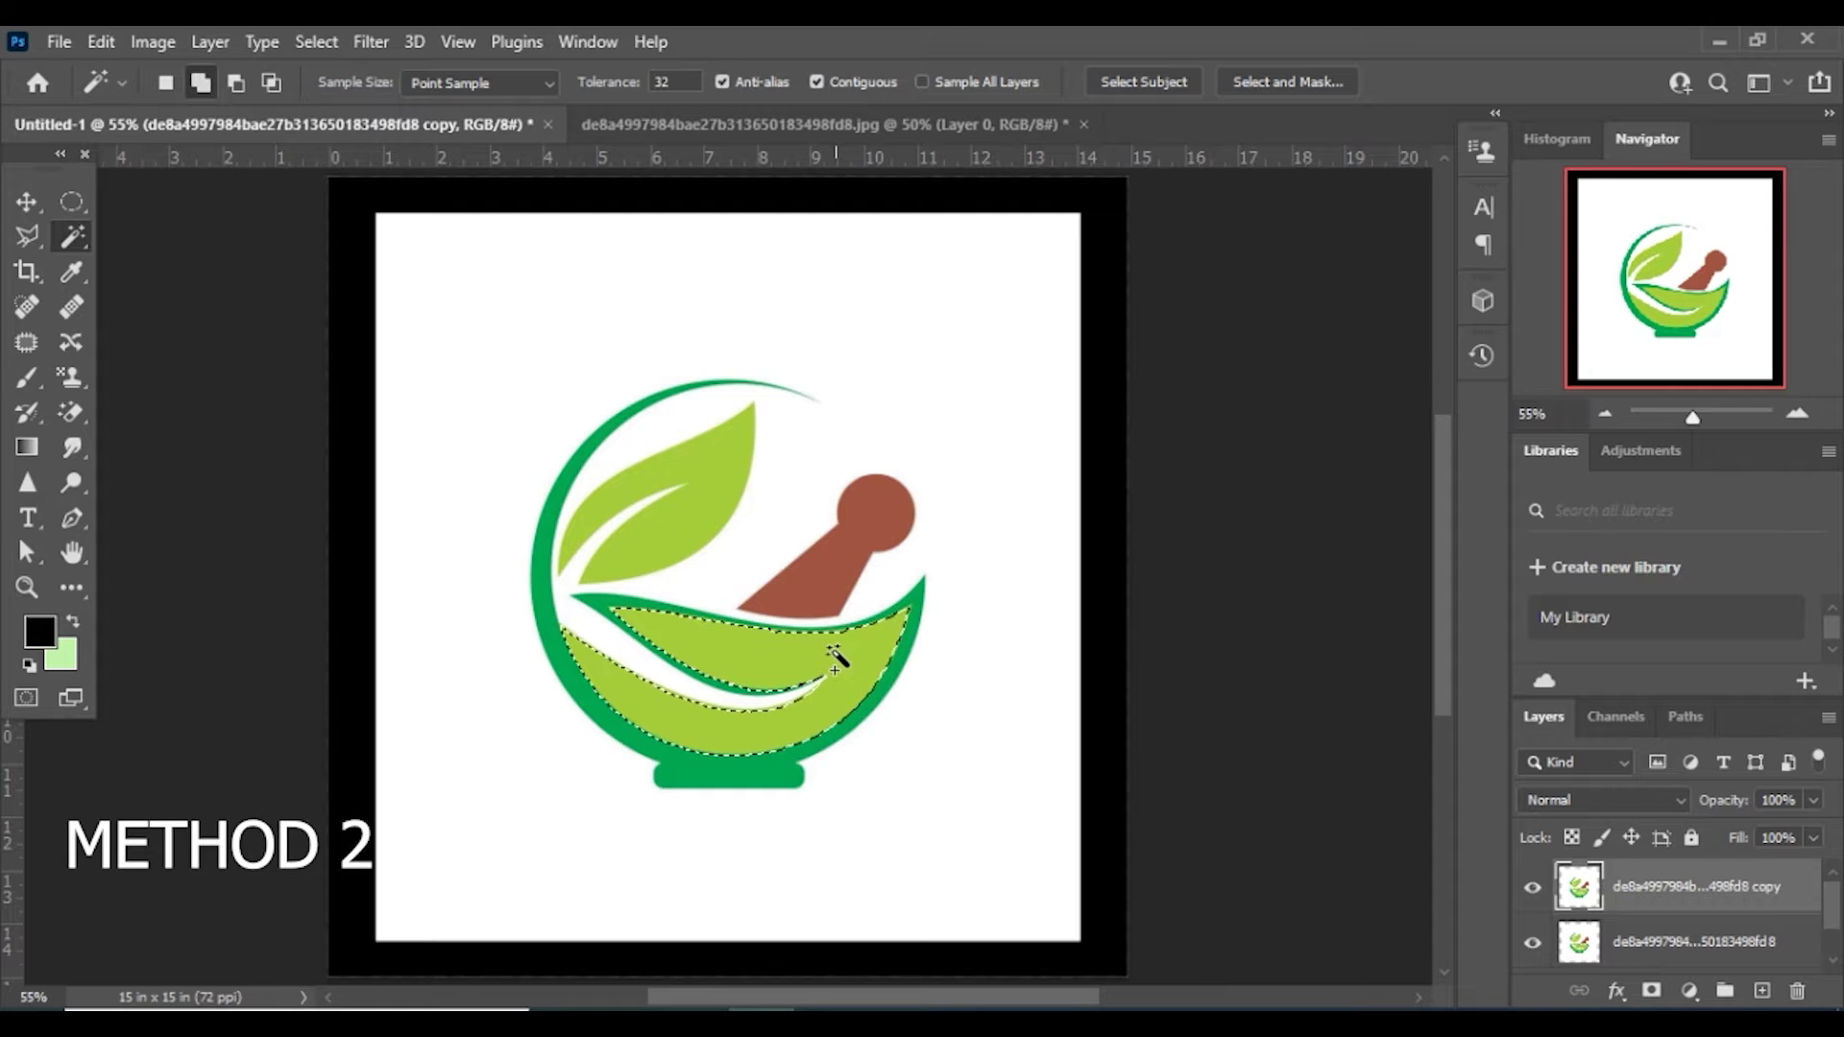
left_click(776, 780)
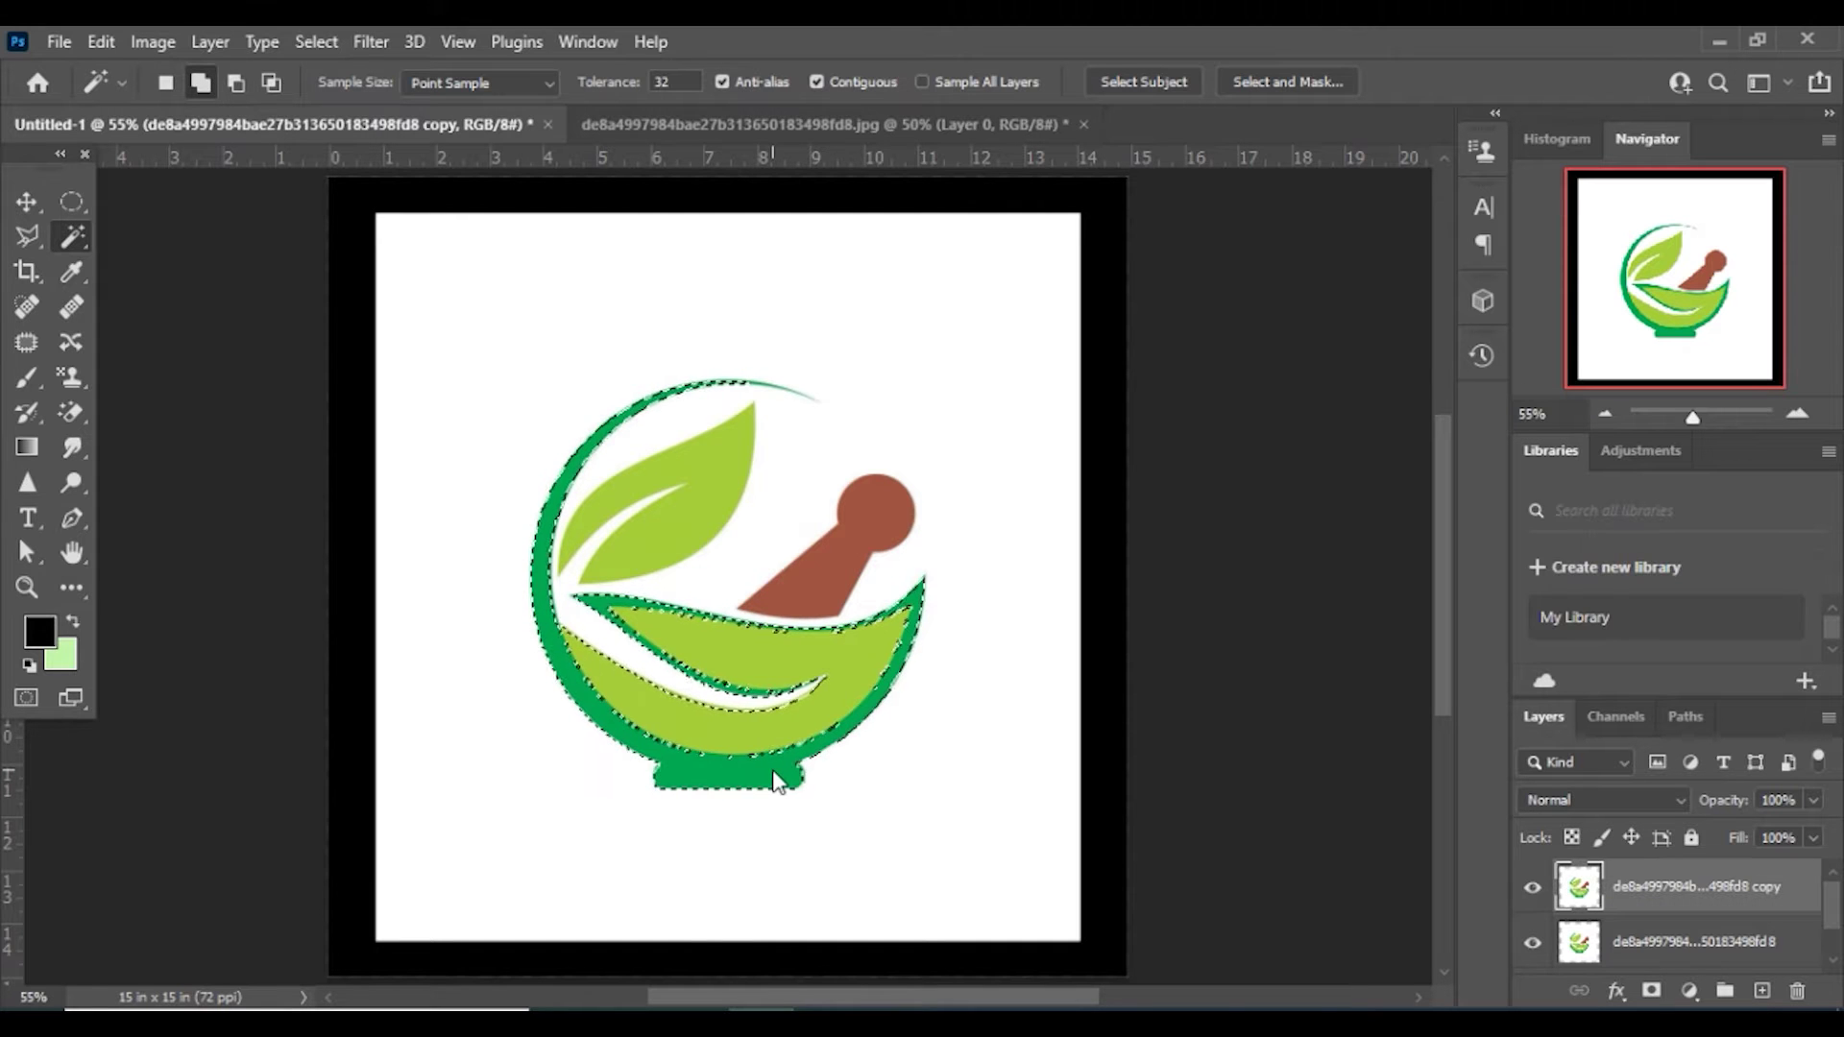
left_click(673, 520)
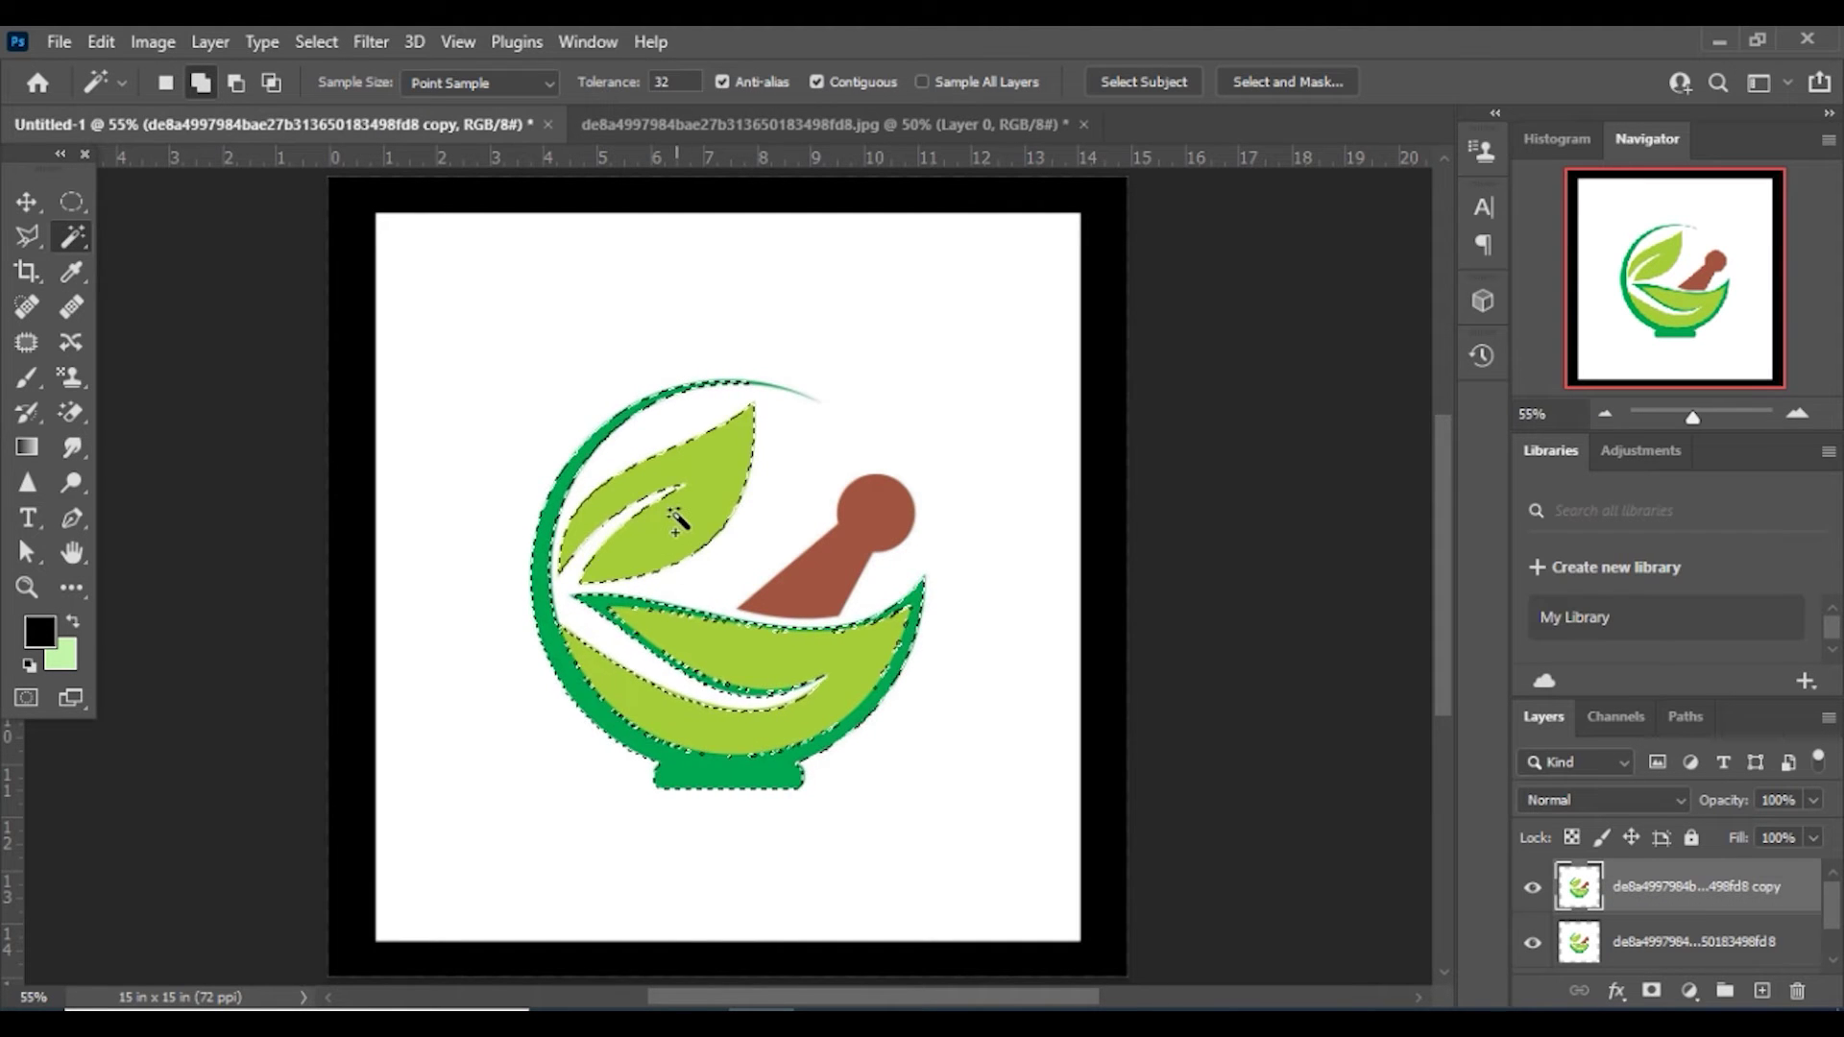
left_click(819, 588)
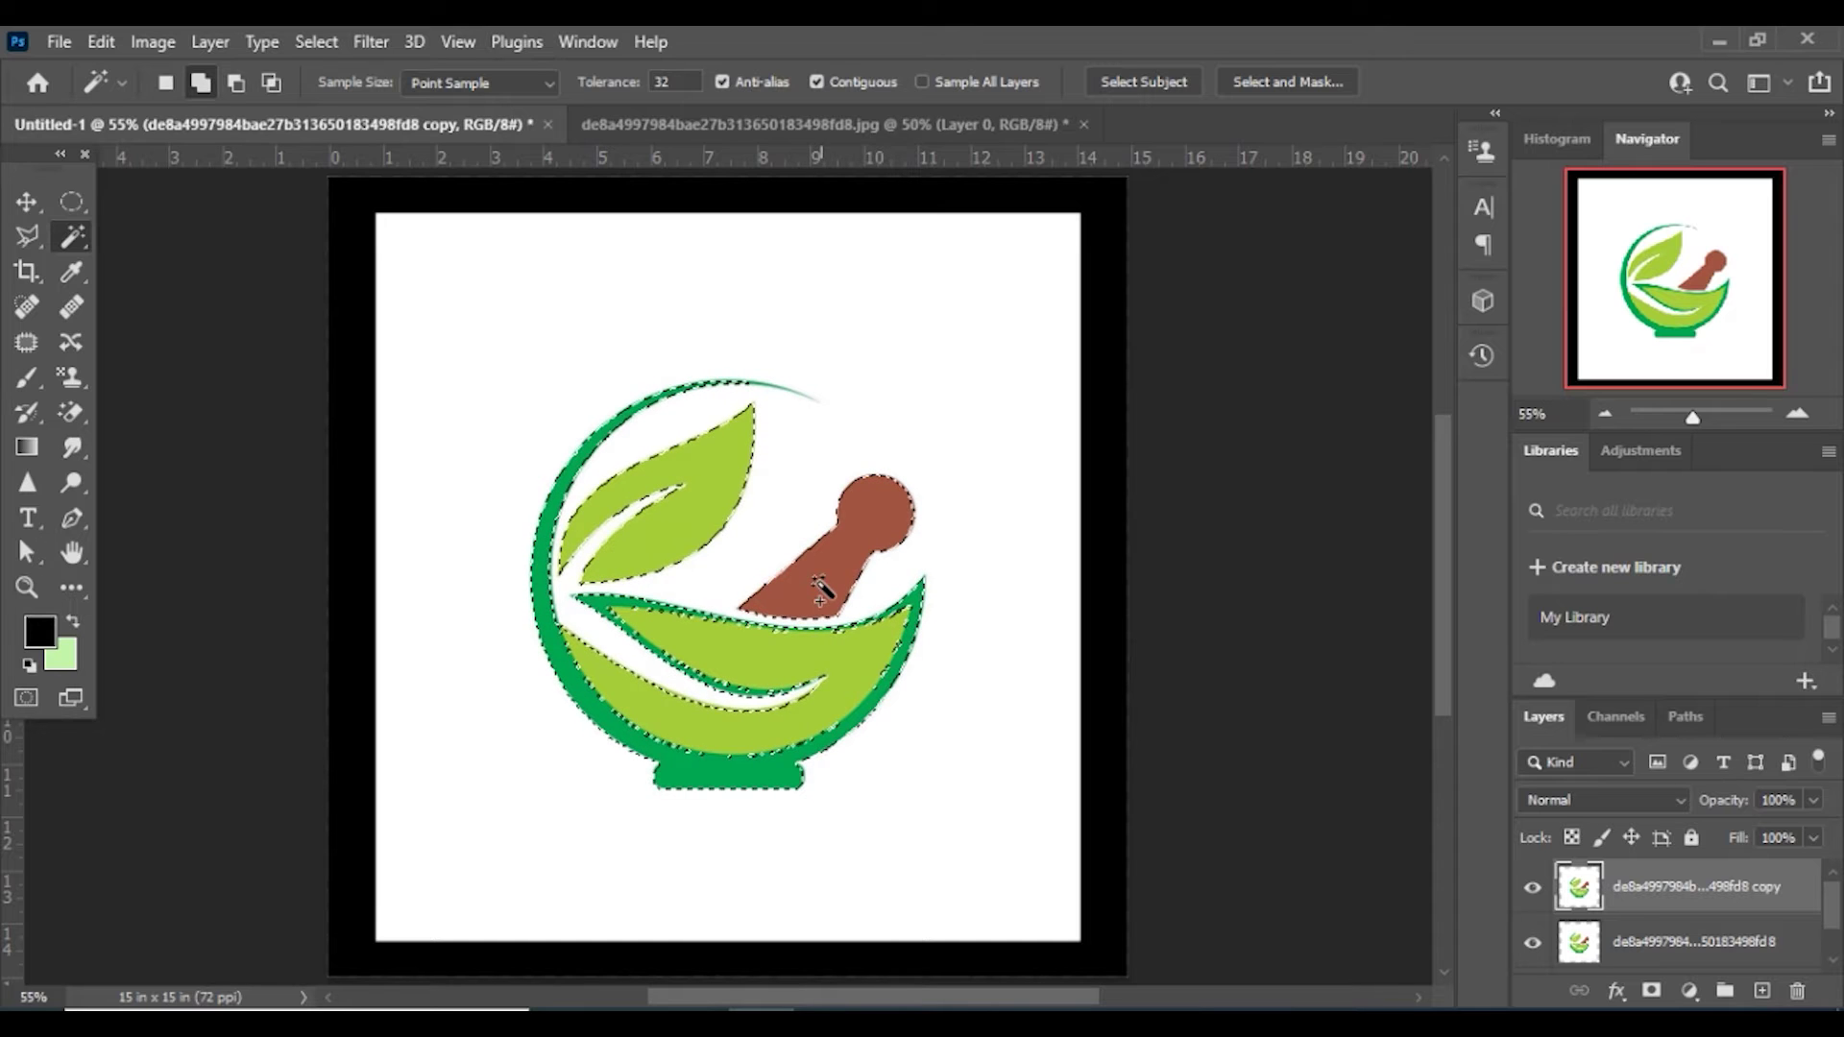
Zoom in and add the thin green tail to the selection.
scroll(783, 403, "up", 2)
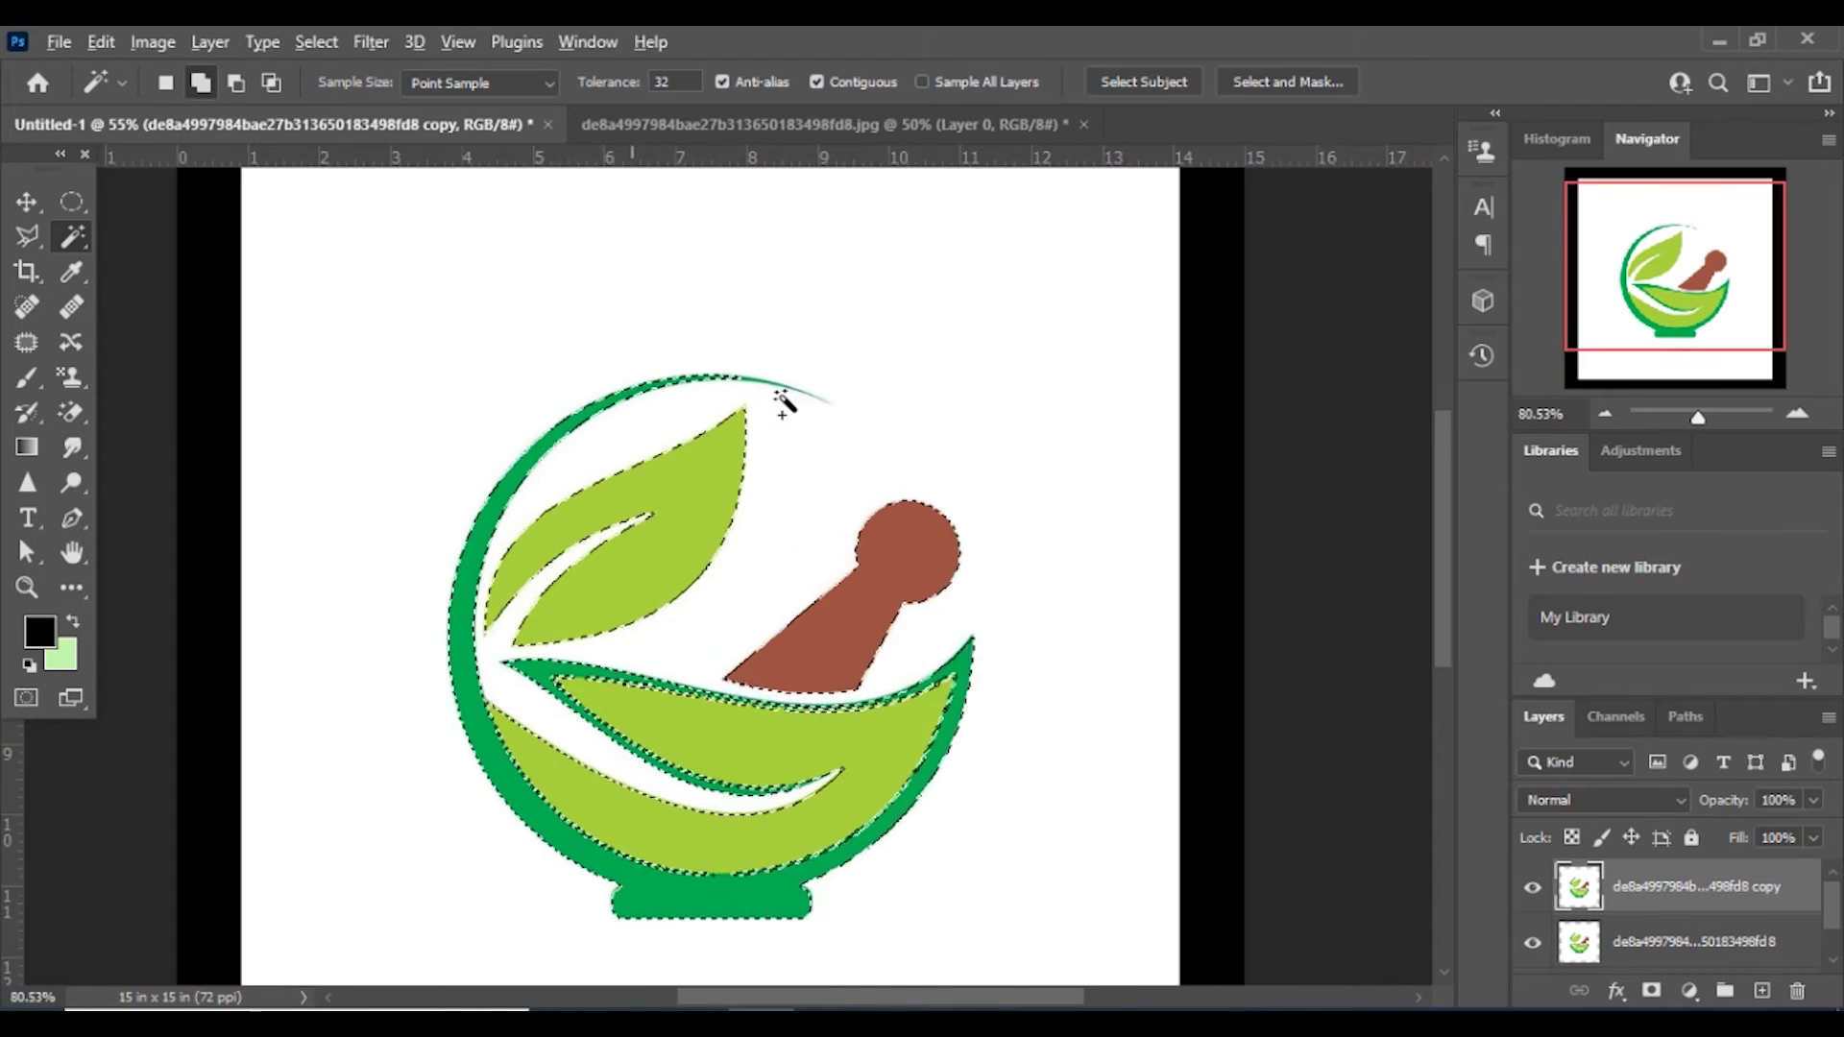
scroll(783, 403, "up", 2)
scroll(783, 403, "up", 1)
scroll(783, 403, "up", 2)
scroll(783, 403, "up", 2)
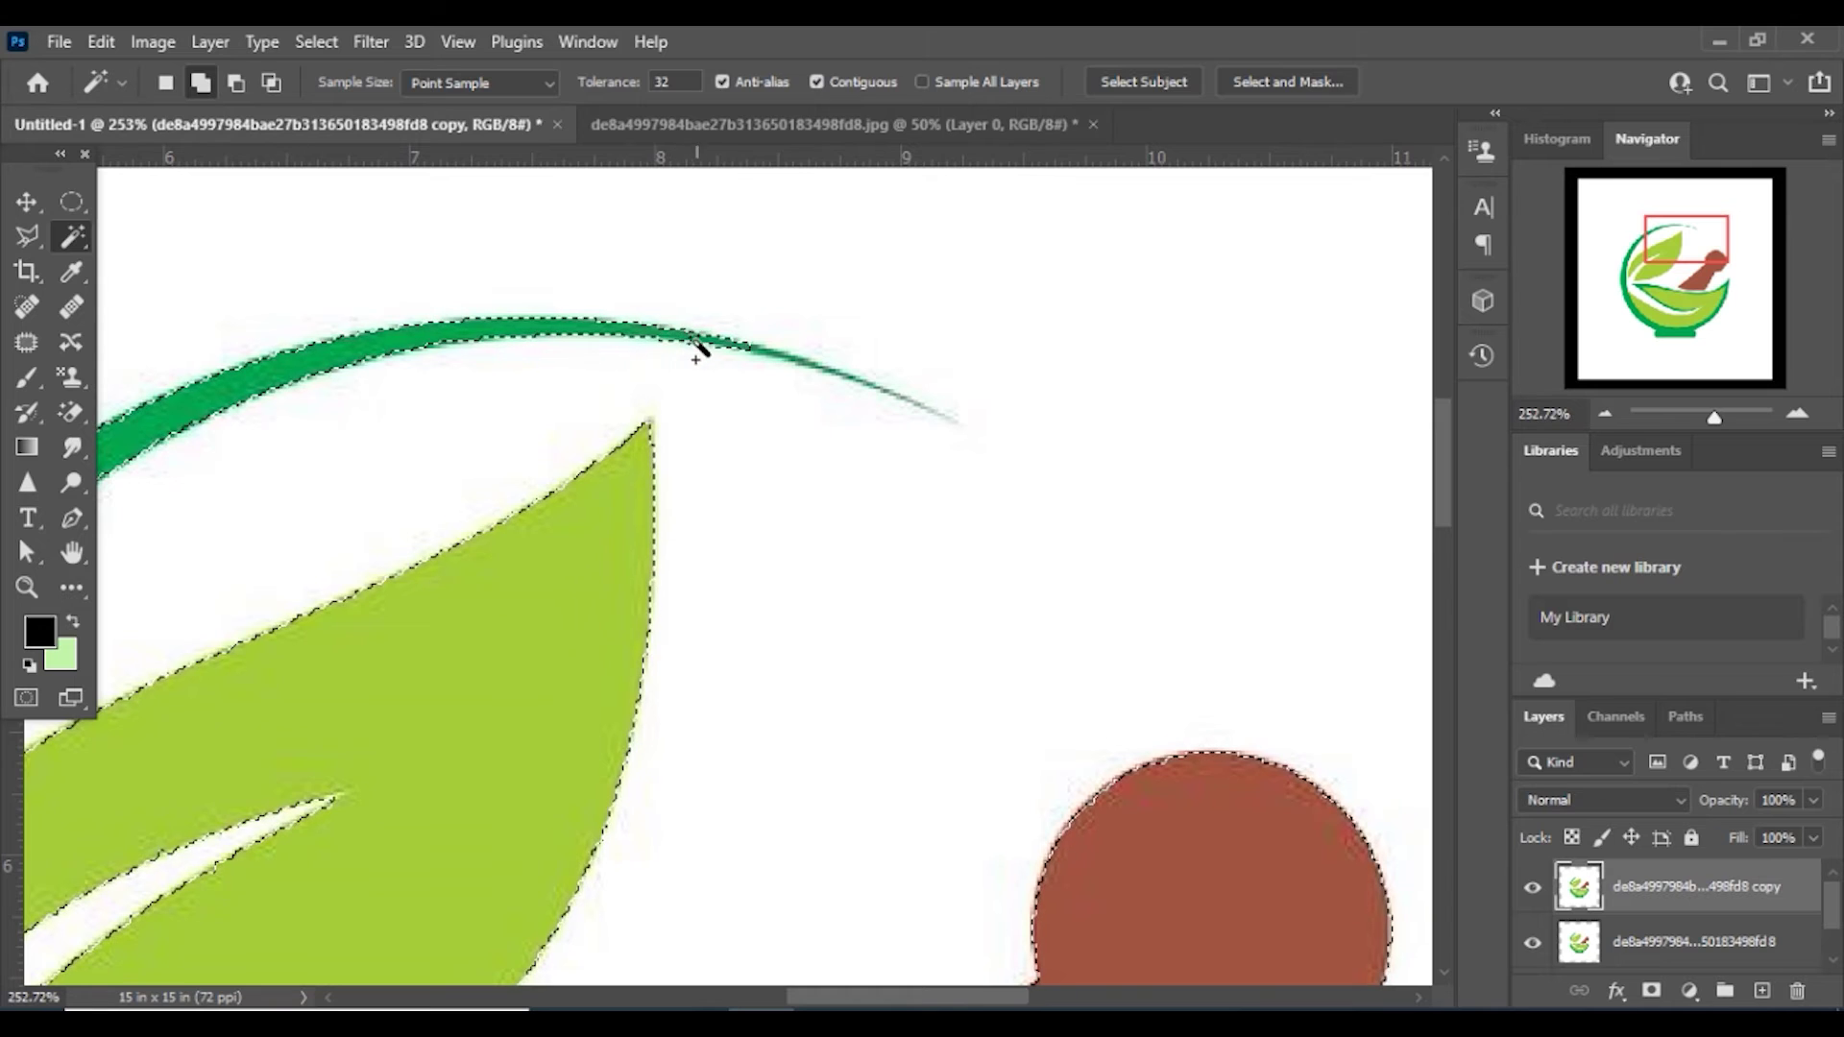
left_click(768, 375)
scroll(809, 368, "down", 5)
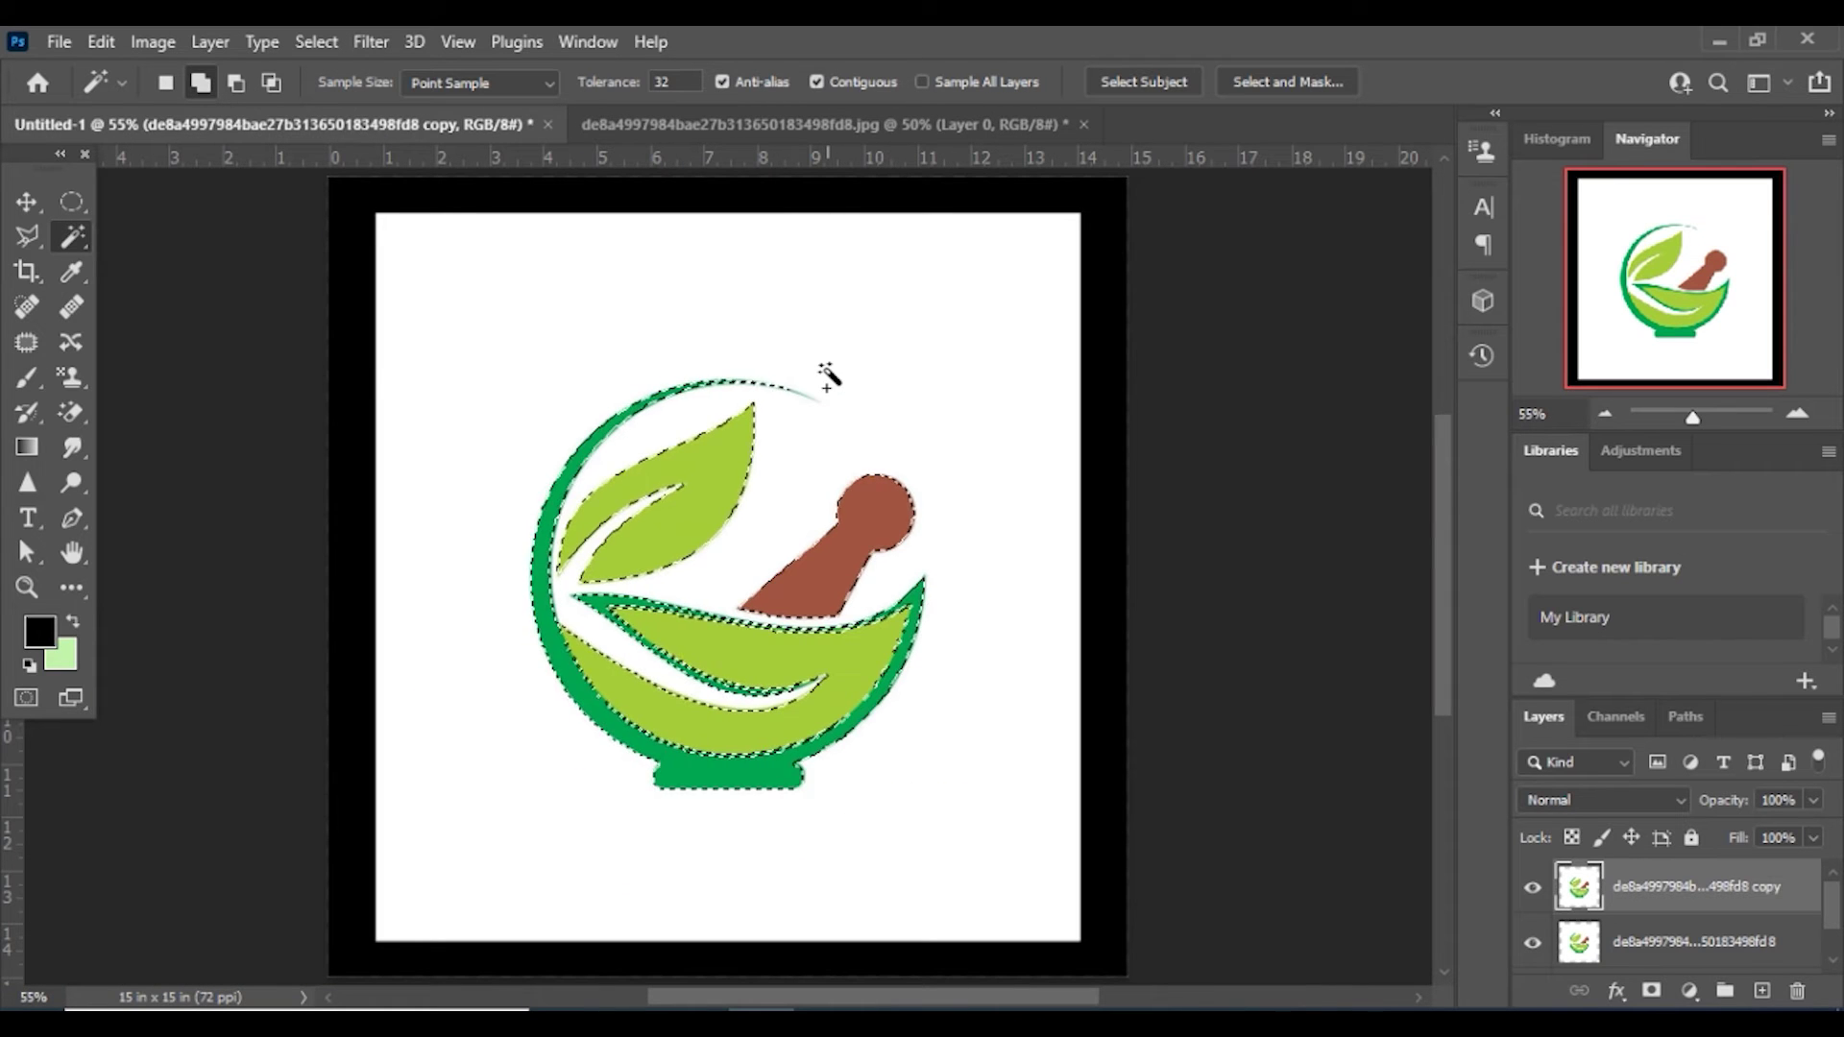
Copy the selected logo to a new layer, hide the other layers, and nudge it upward.
key("ctrl+j")
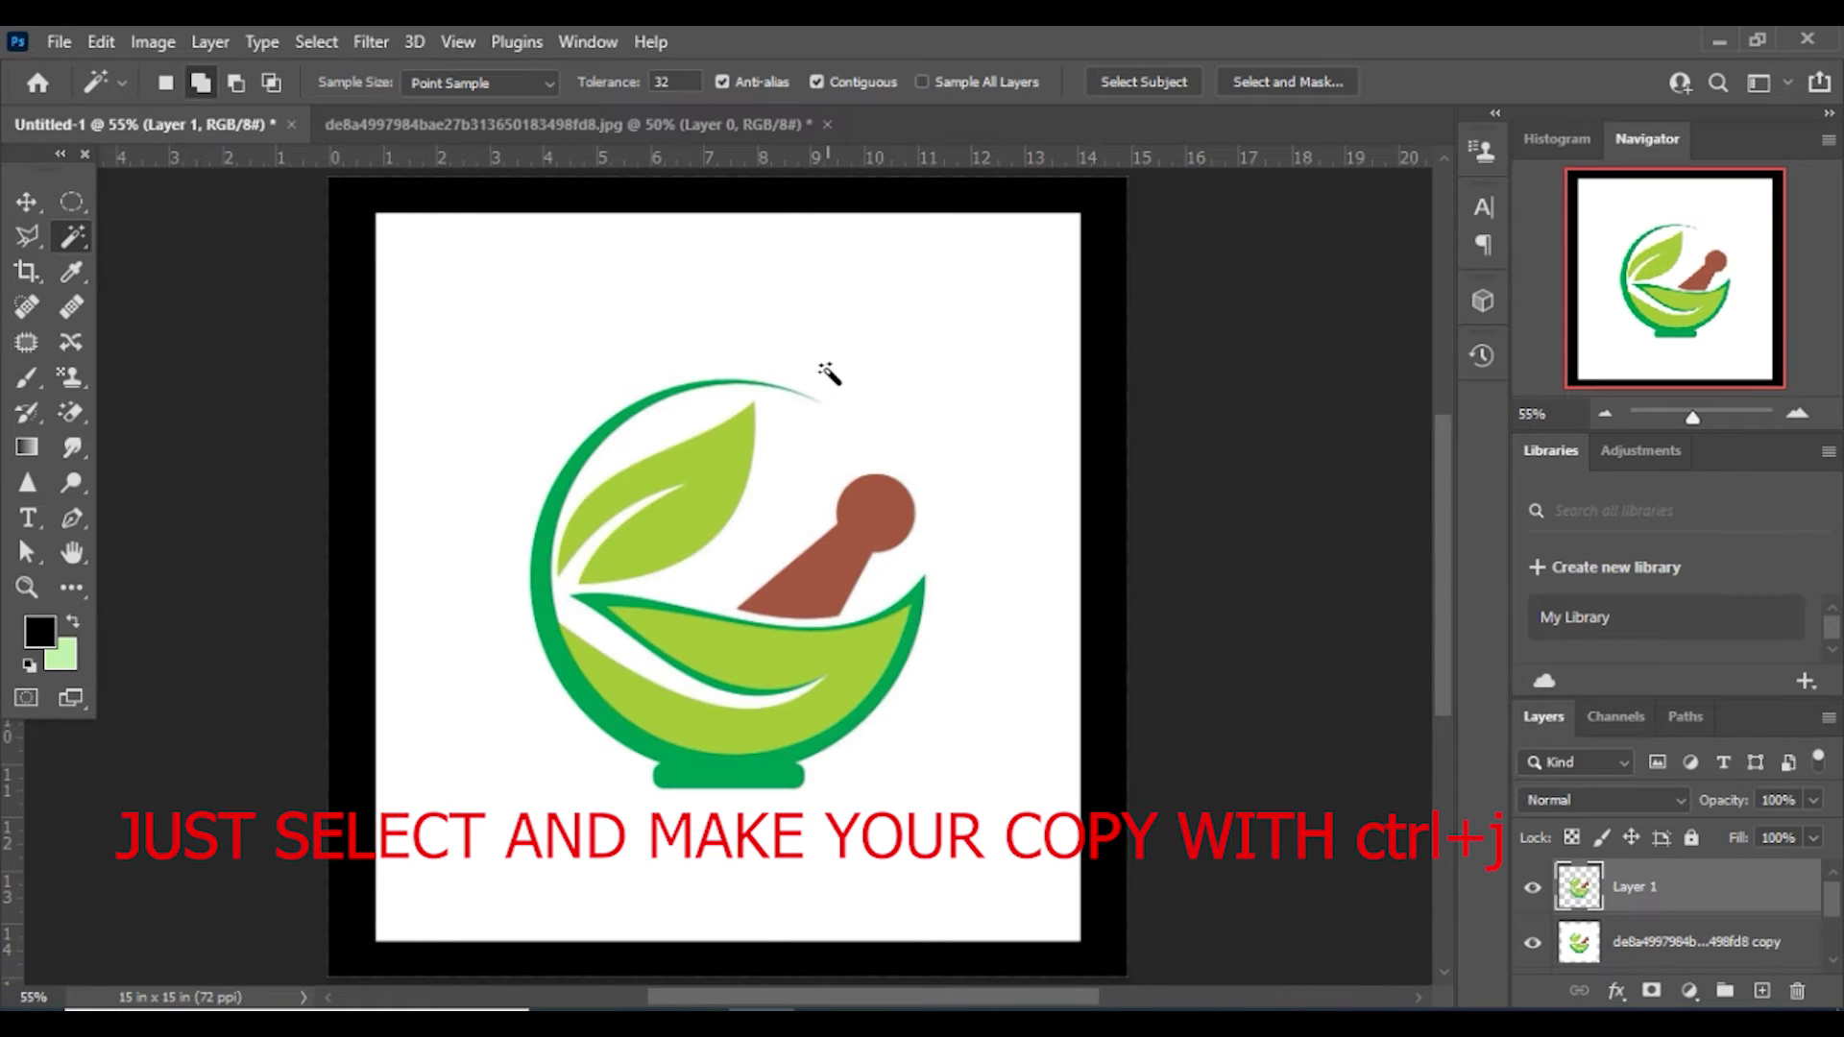
left_click(1535, 942)
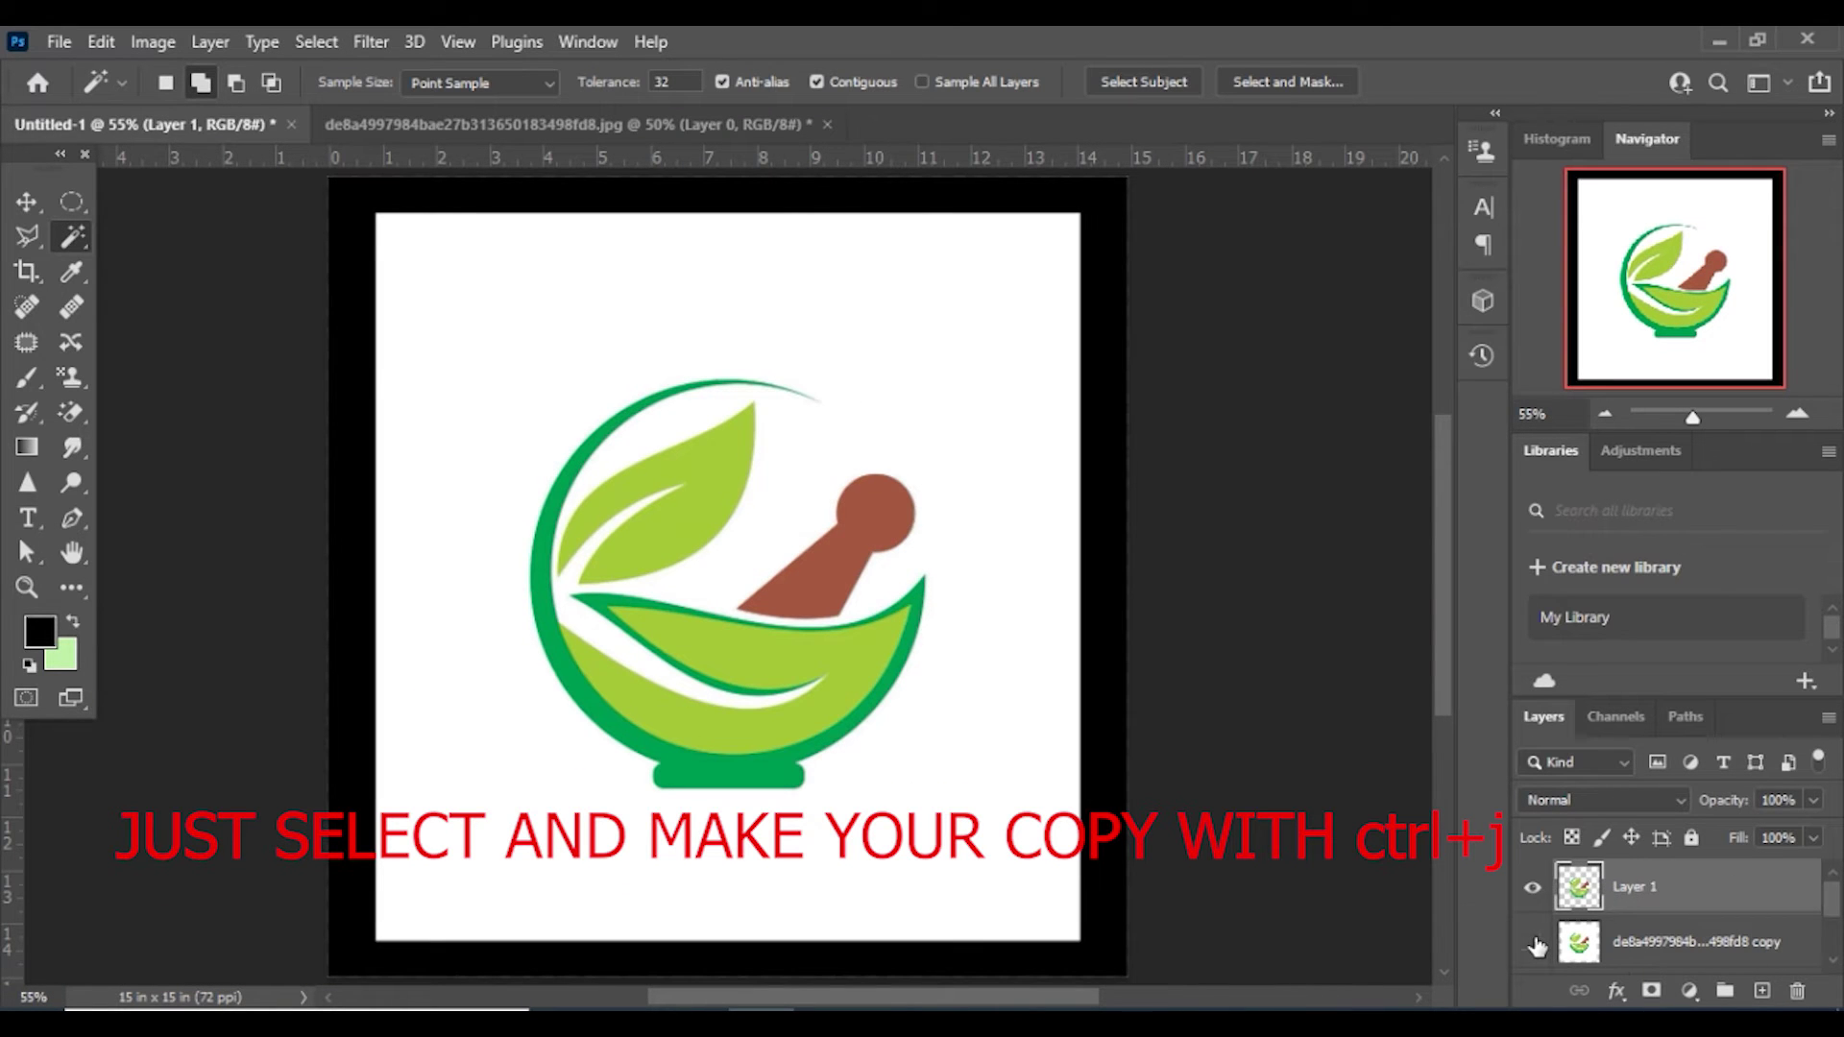
scroll(1551, 946, "down", 1)
left_click(1537, 944)
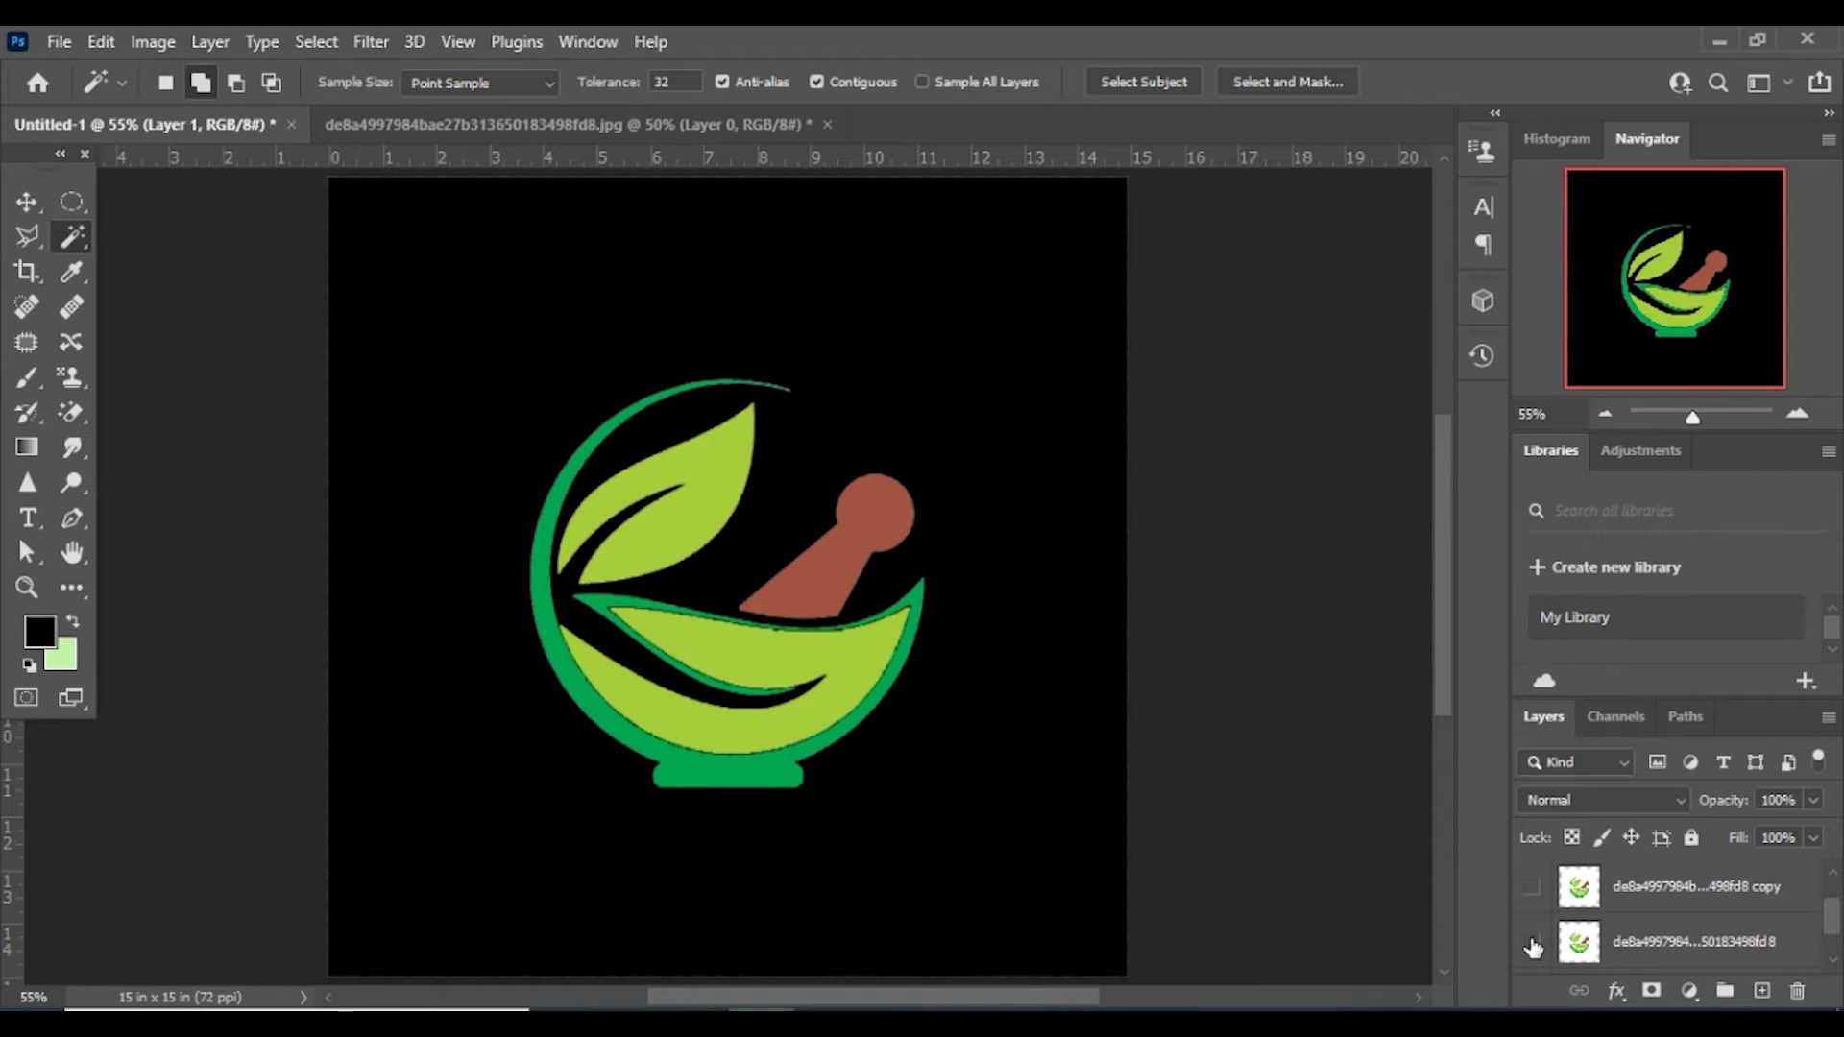
scroll(1533, 948, "down", 1)
left_click(1529, 946)
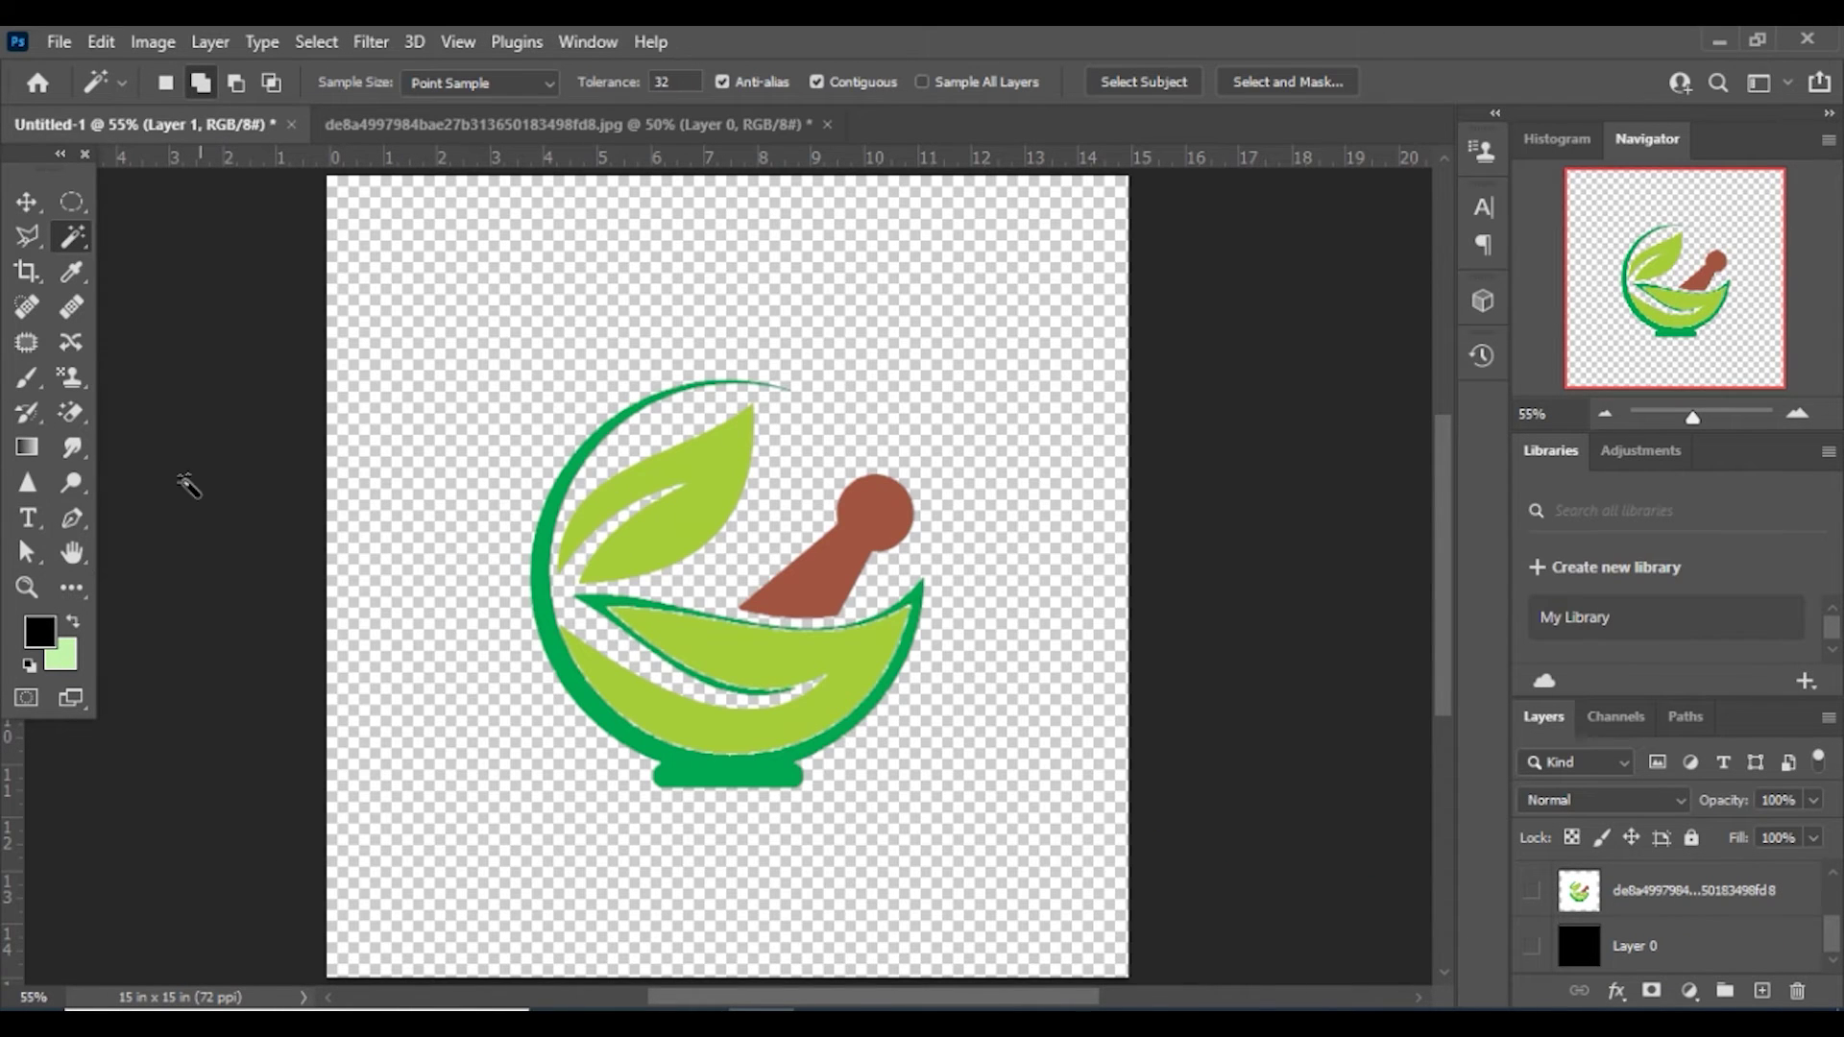
left_click(23, 204)
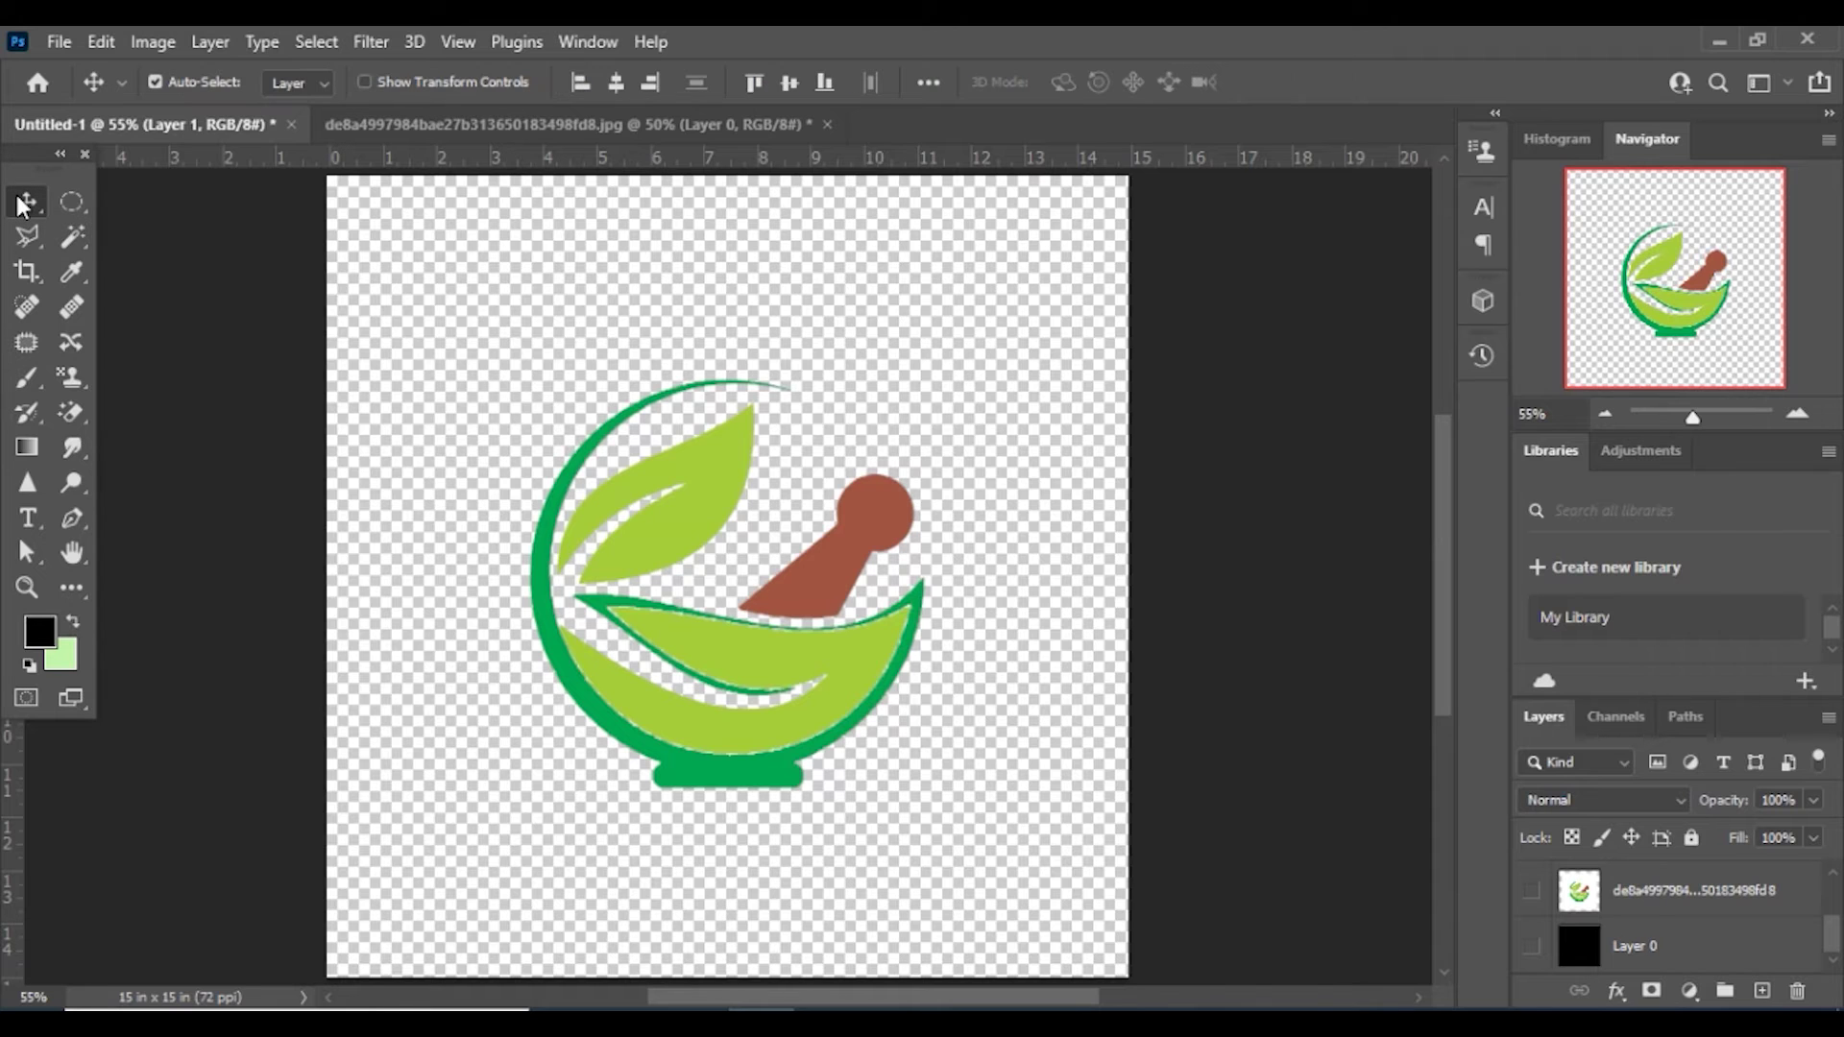
left_click_drag(748, 679, 744, 634)
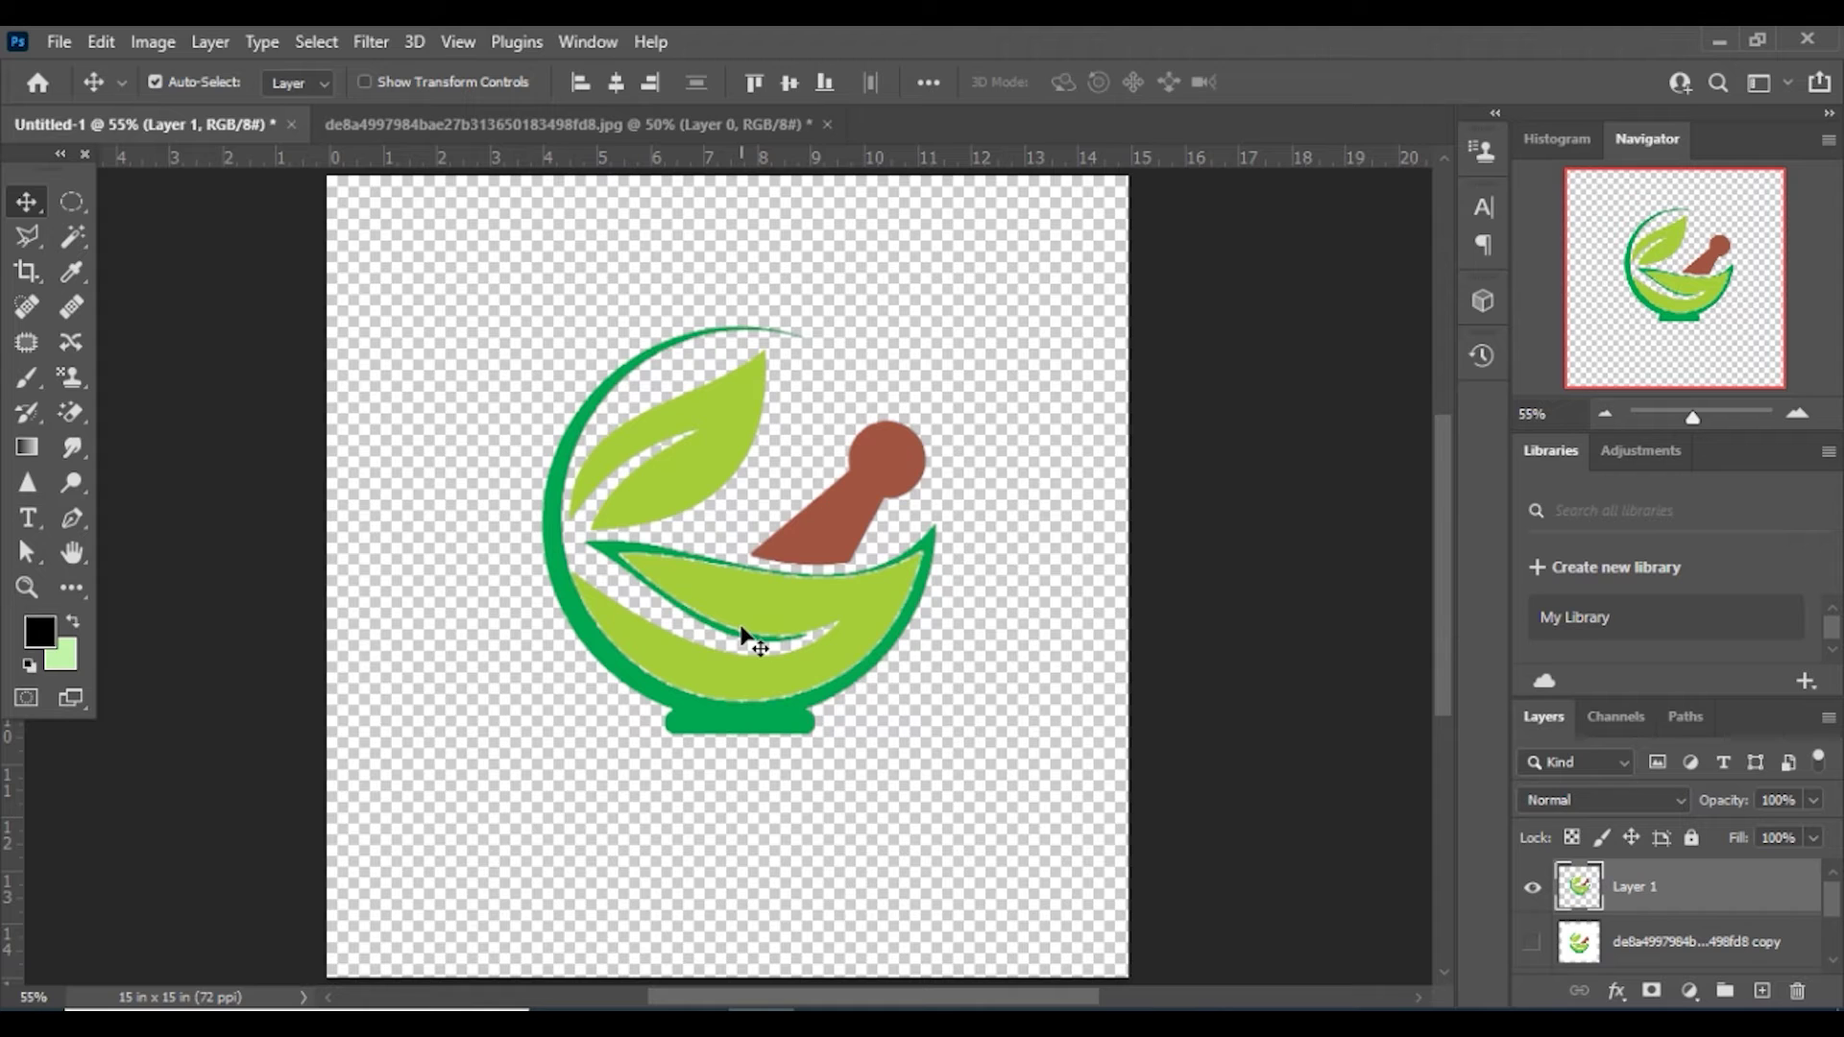
Set up a large Eraser brush and hide the original logo and black background layers.
key("ctrl")
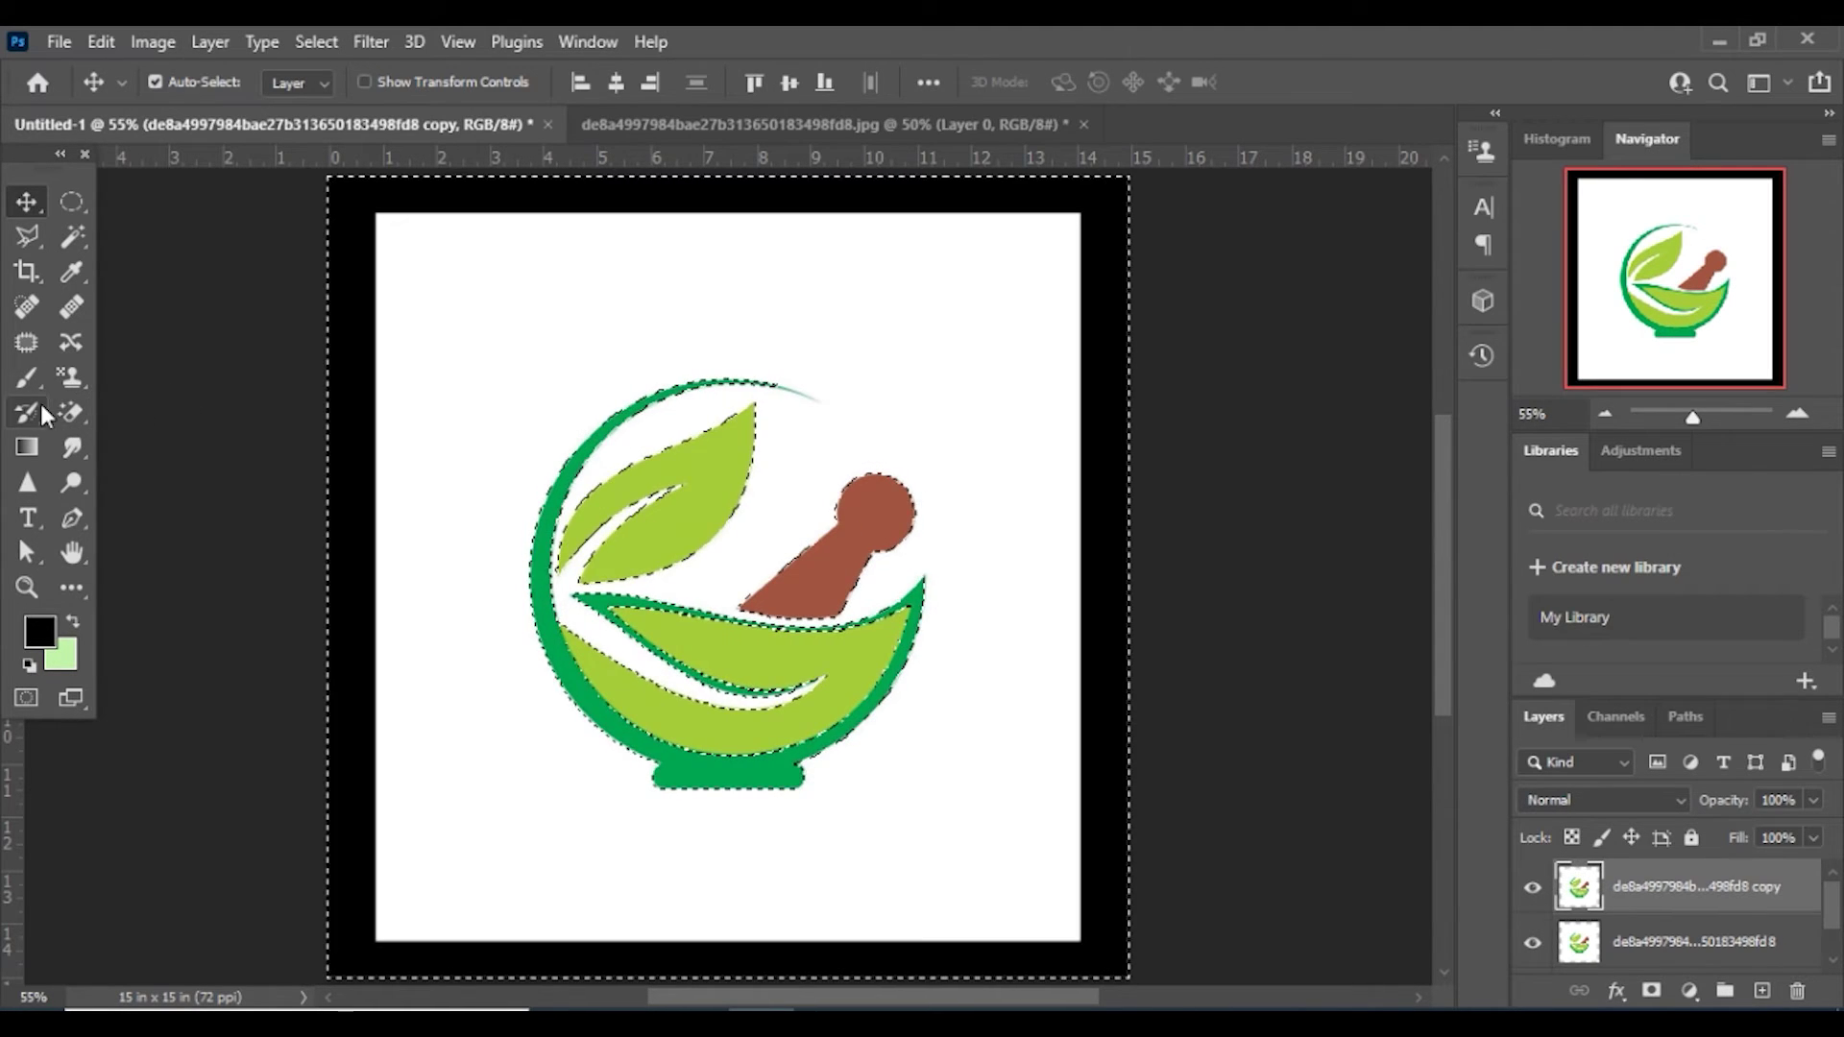
left_click(75, 417)
left_click(120, 417)
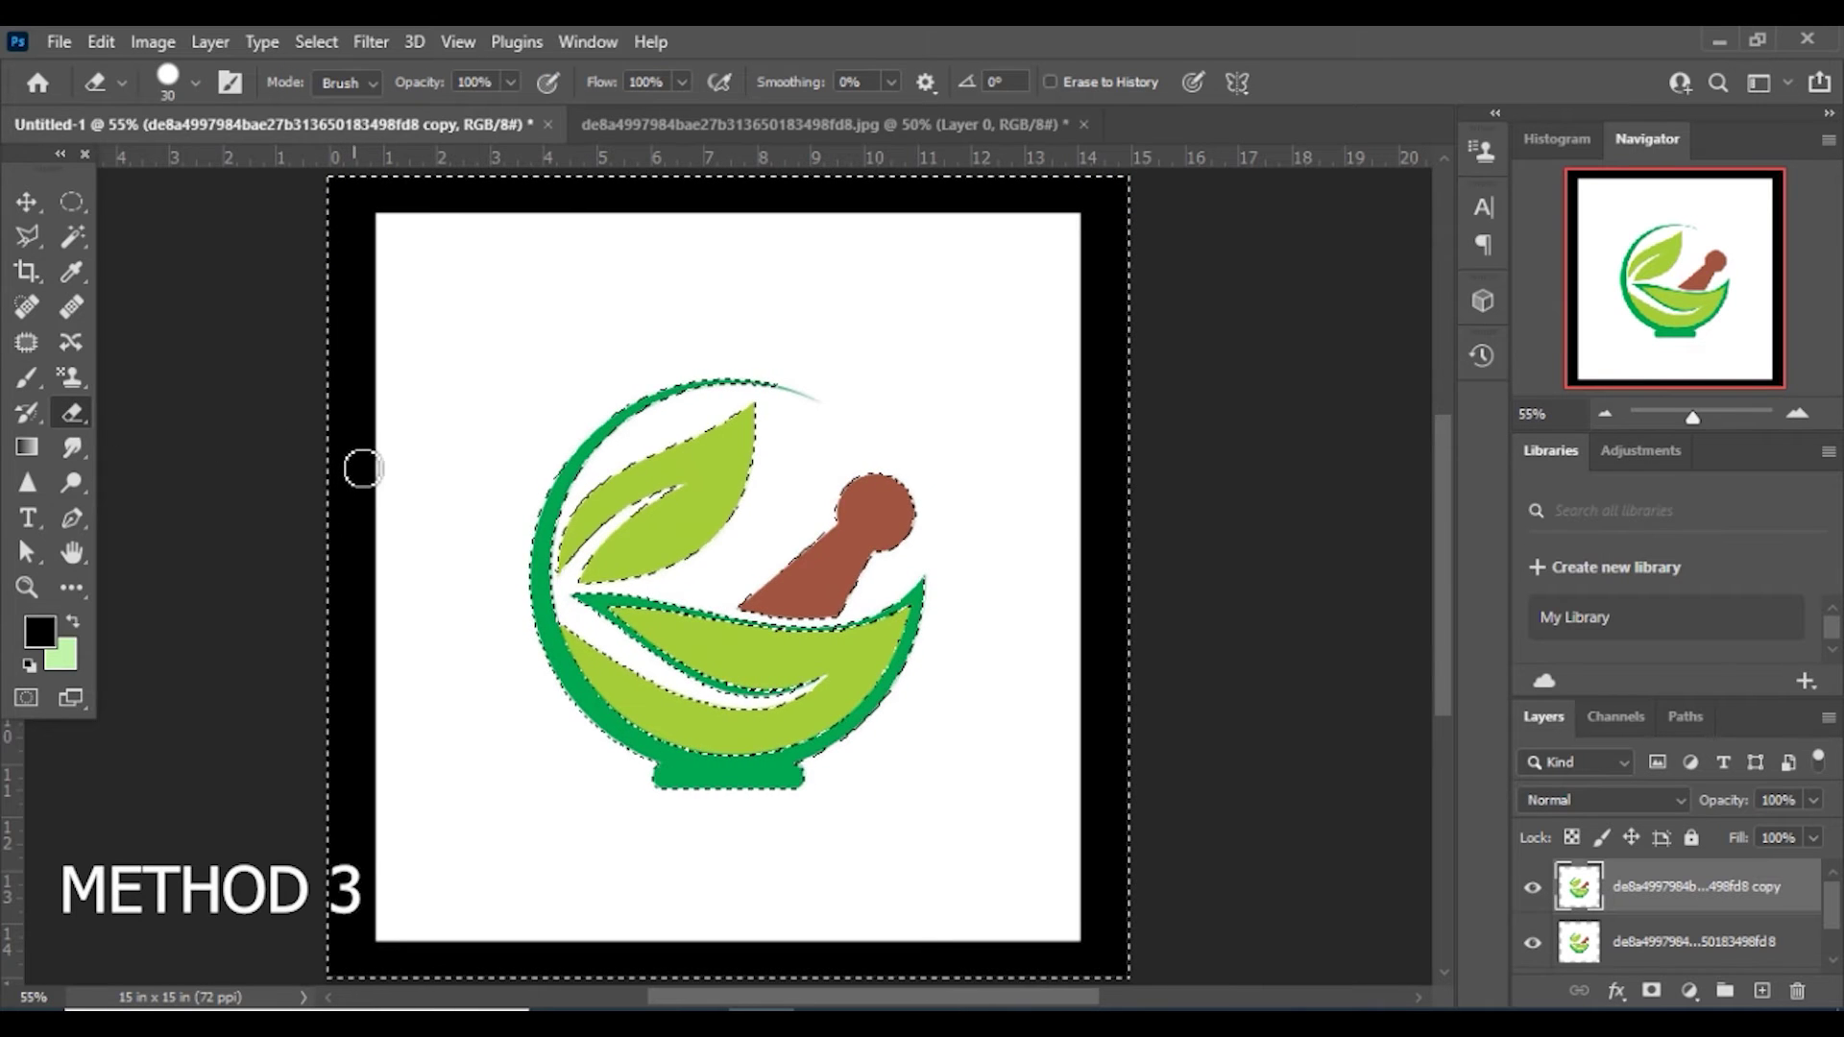
left_click_drag(353, 459, 451, 477)
left_click(1533, 941)
scroll(1555, 939, "down", 1)
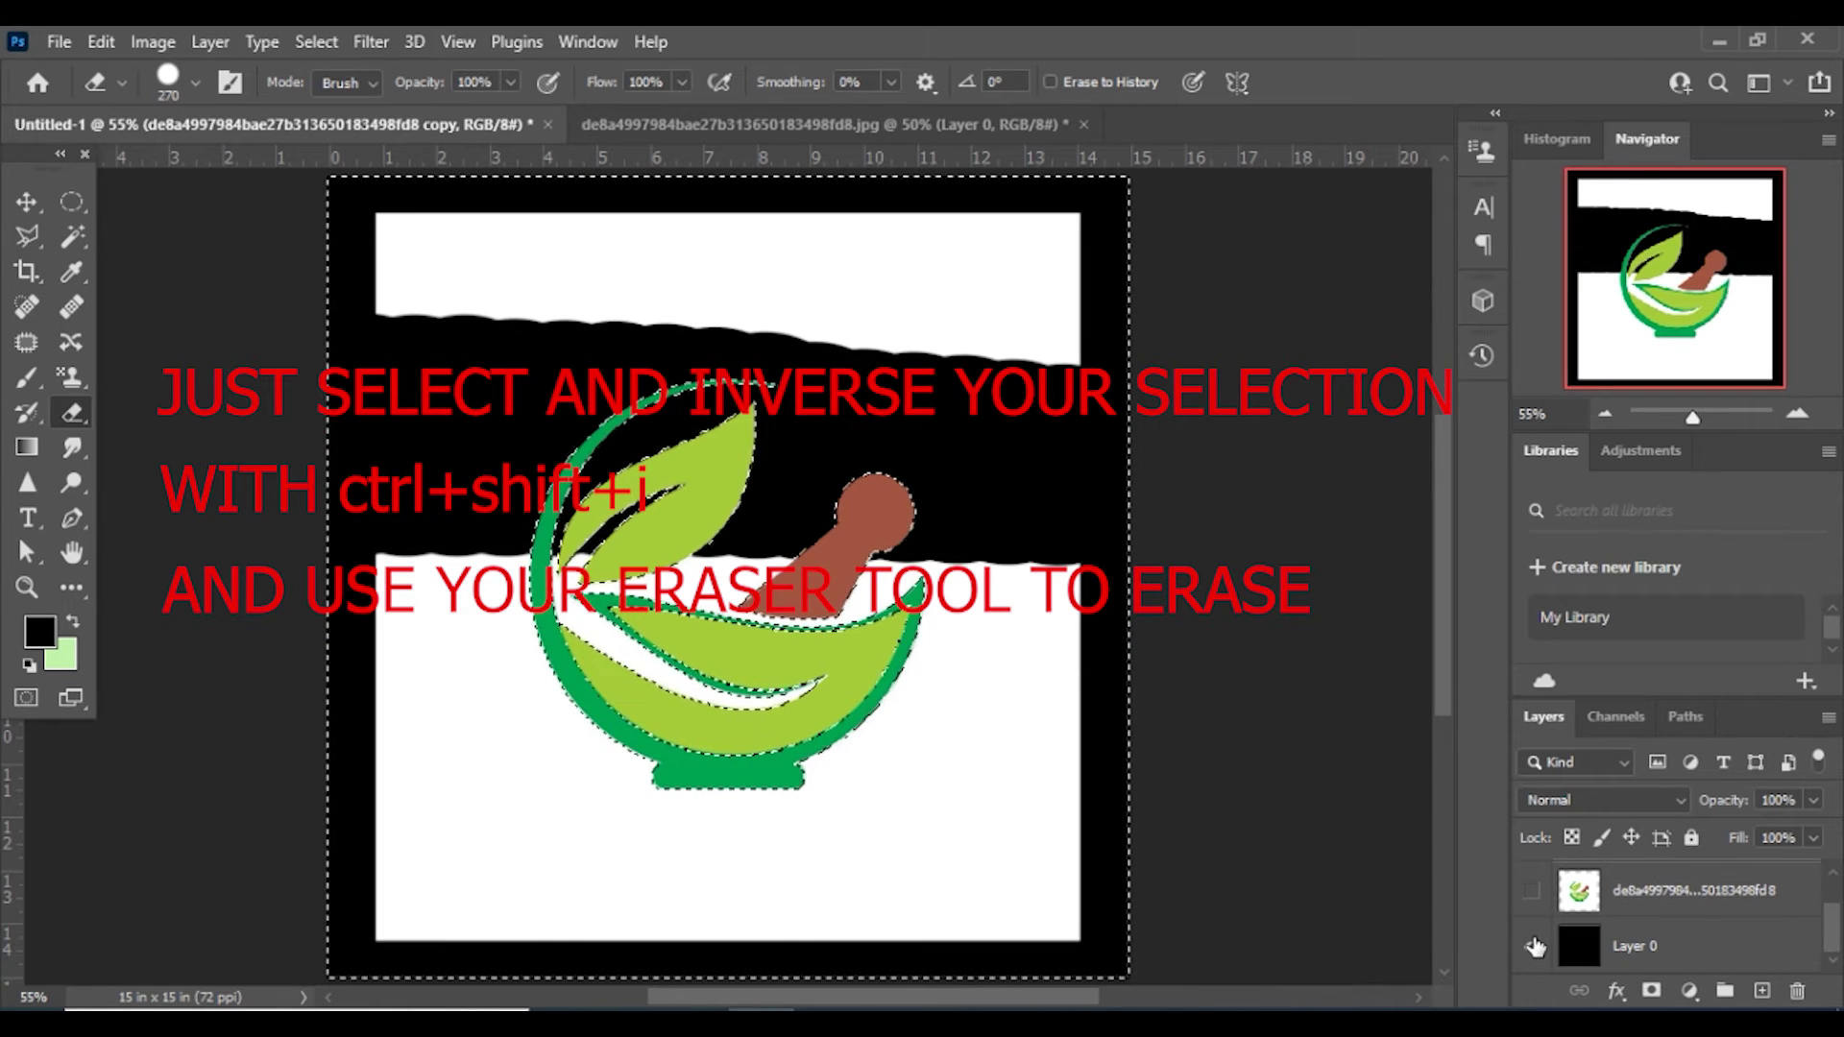
left_click(1530, 946)
Erase the white areas below the bowl and across the top of the logo.
left_click_drag(1025, 577, 480, 653)
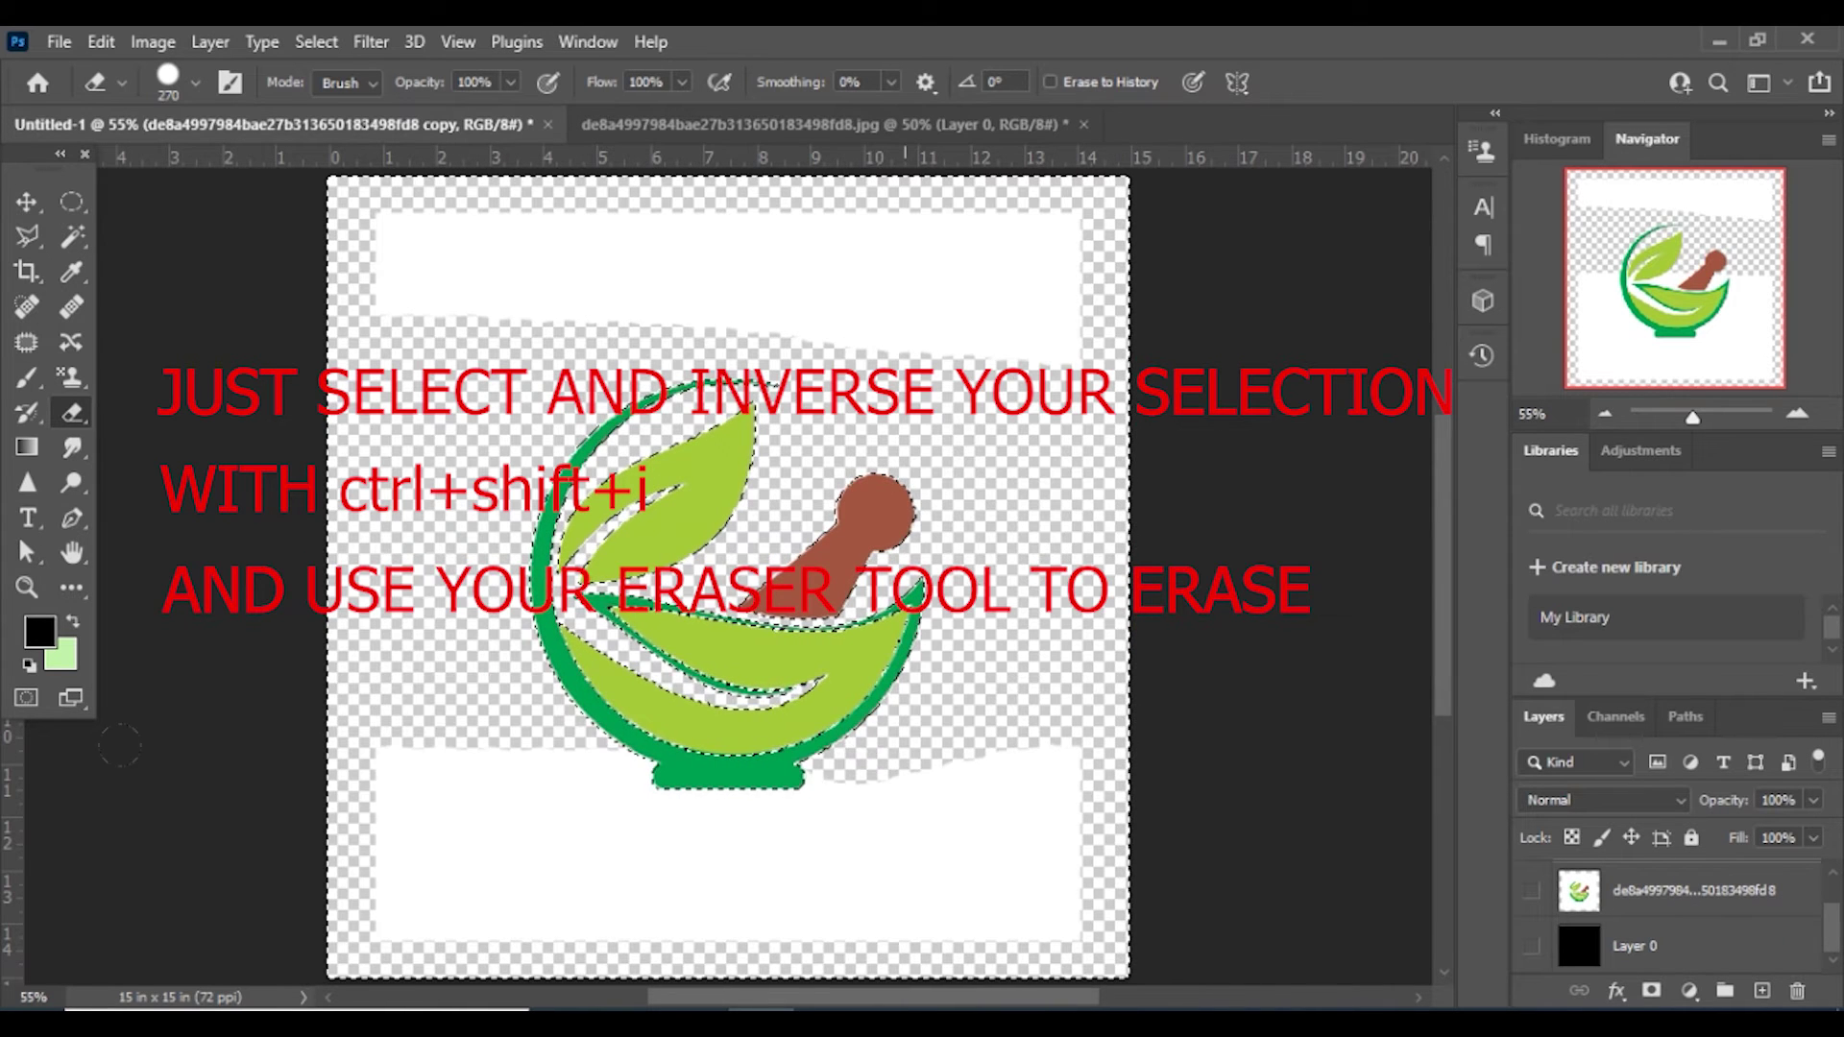
left_click_drag(432, 846, 1056, 864)
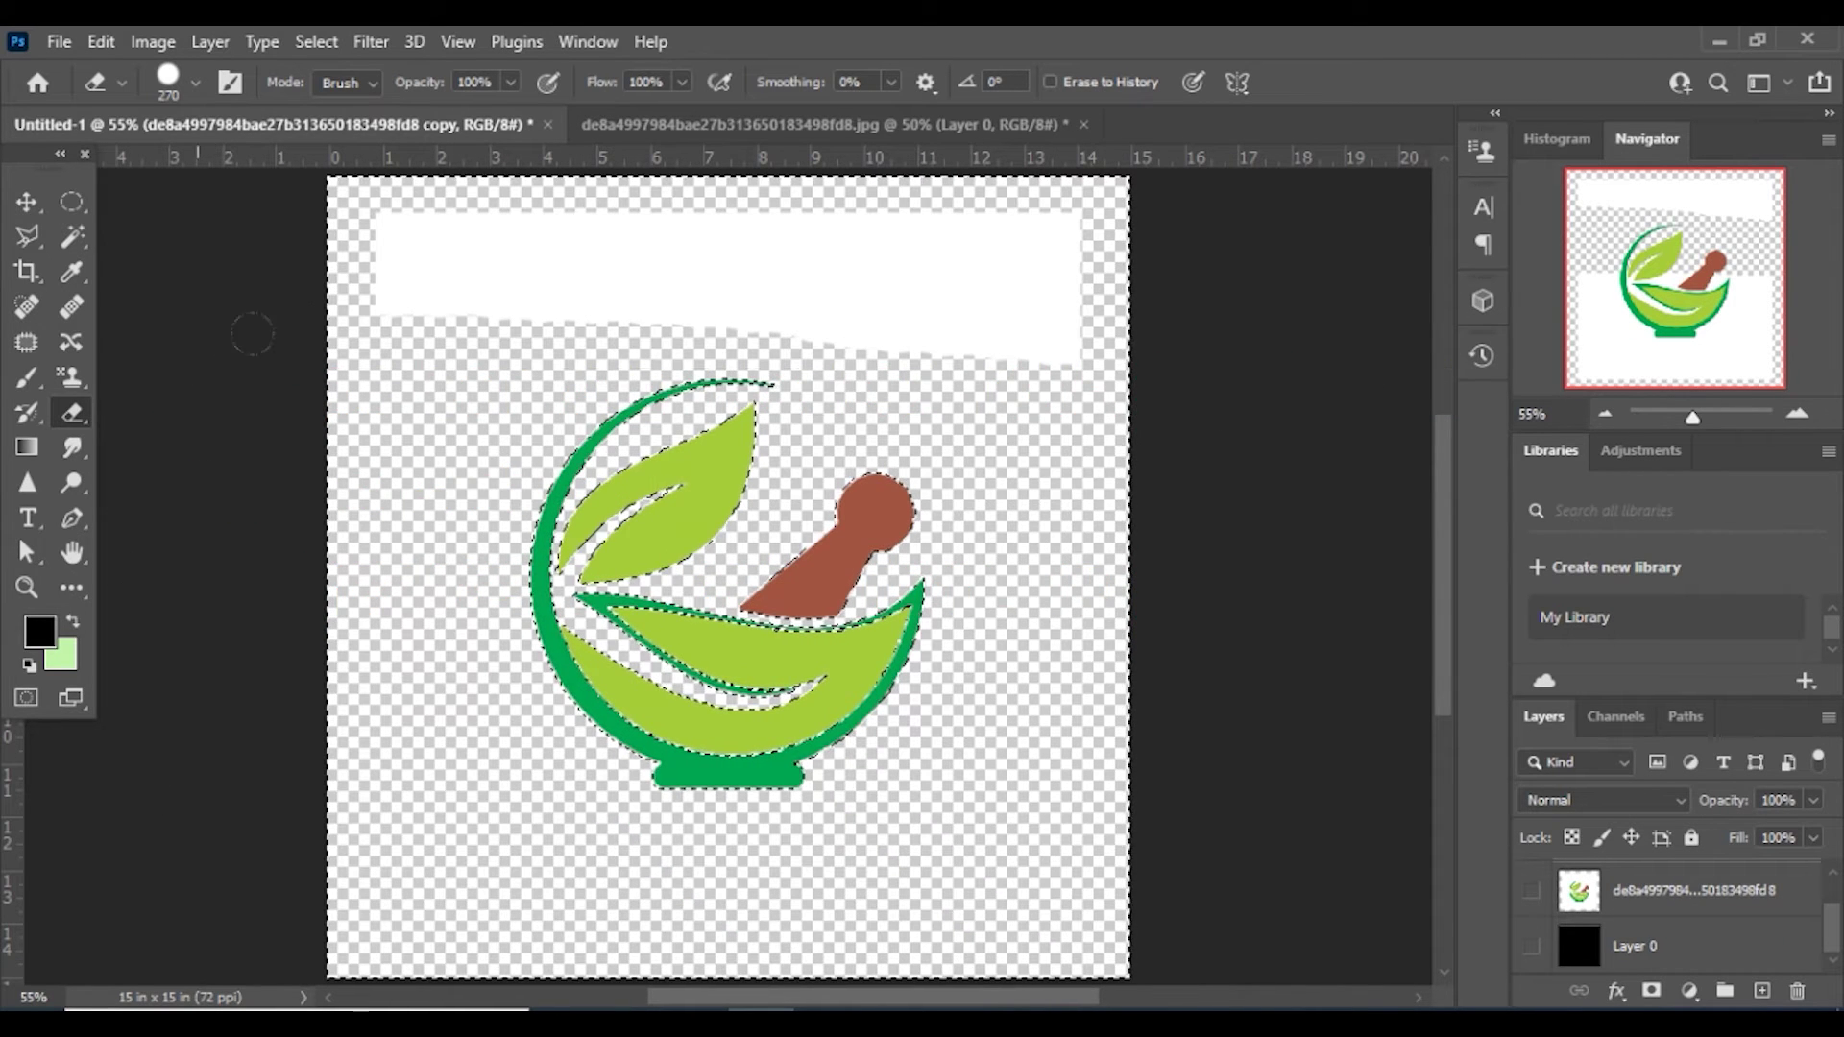
left_click_drag(374, 326, 1066, 240)
left_click_drag(922, 240, 384, 240)
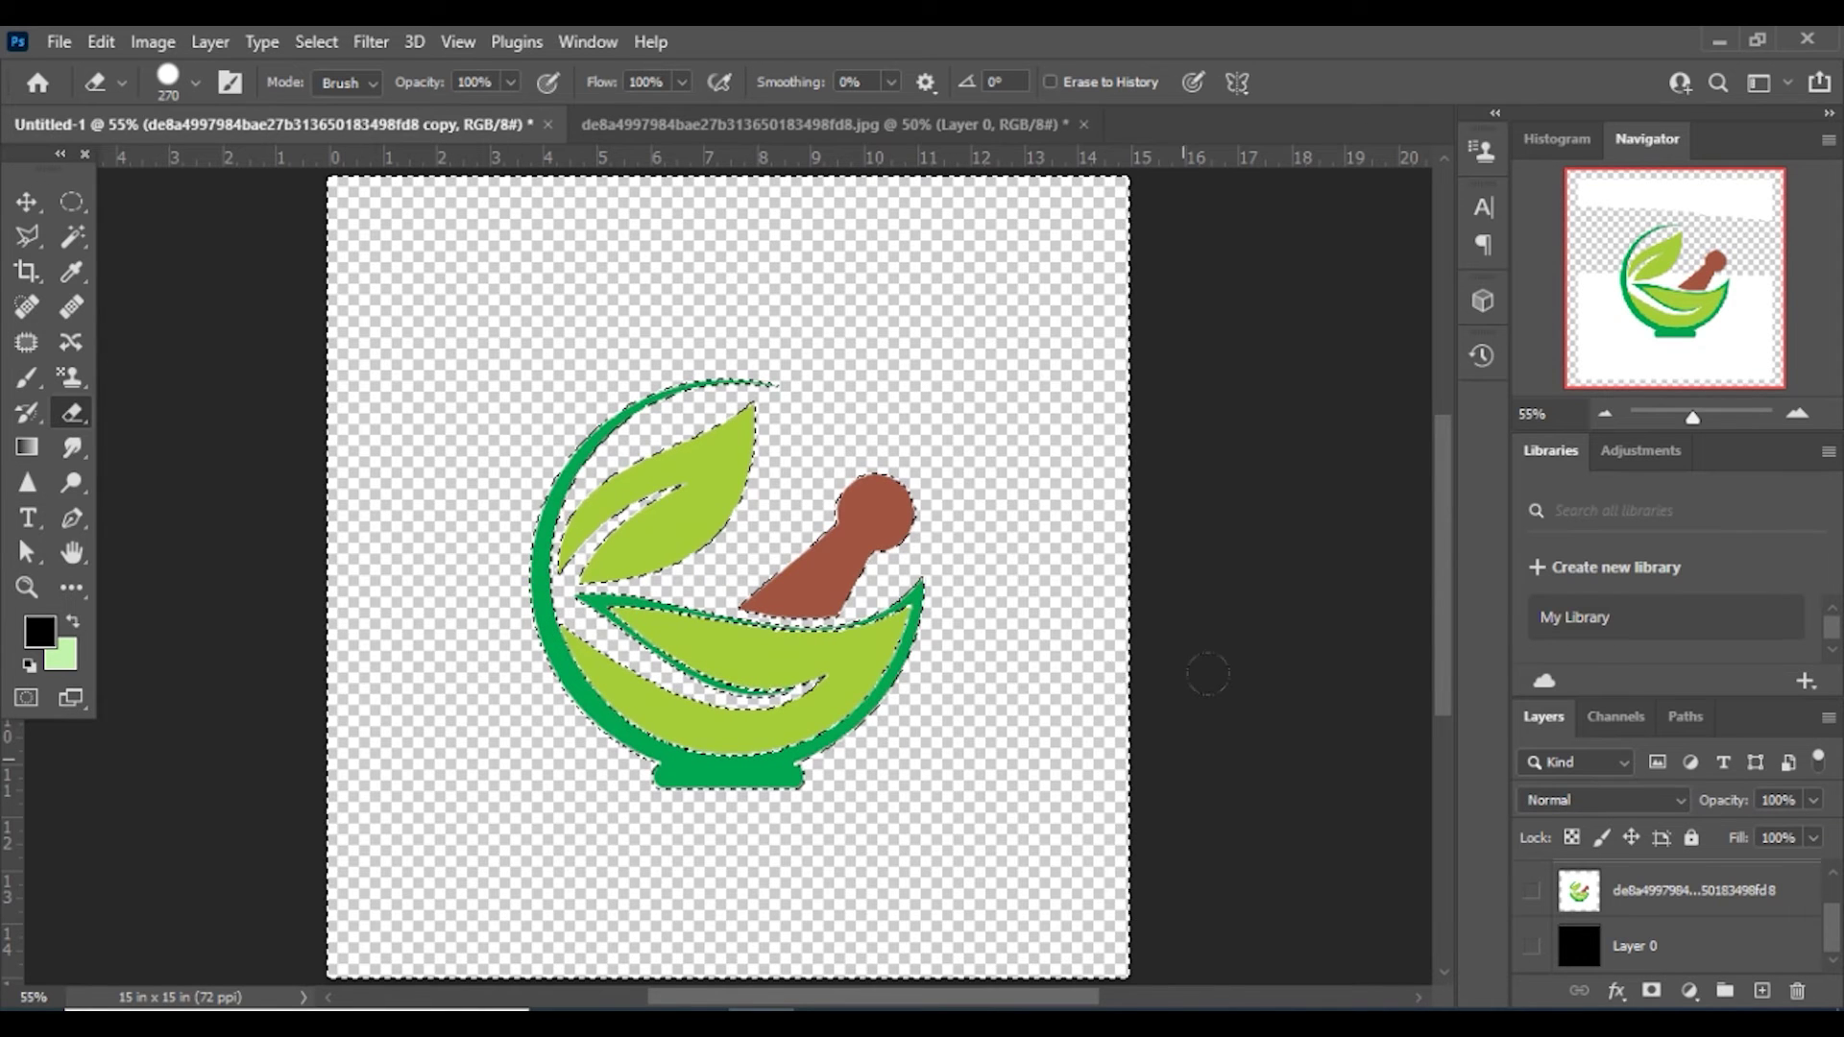
Deselect and move the logo up and to the right.
key("ctrl+d")
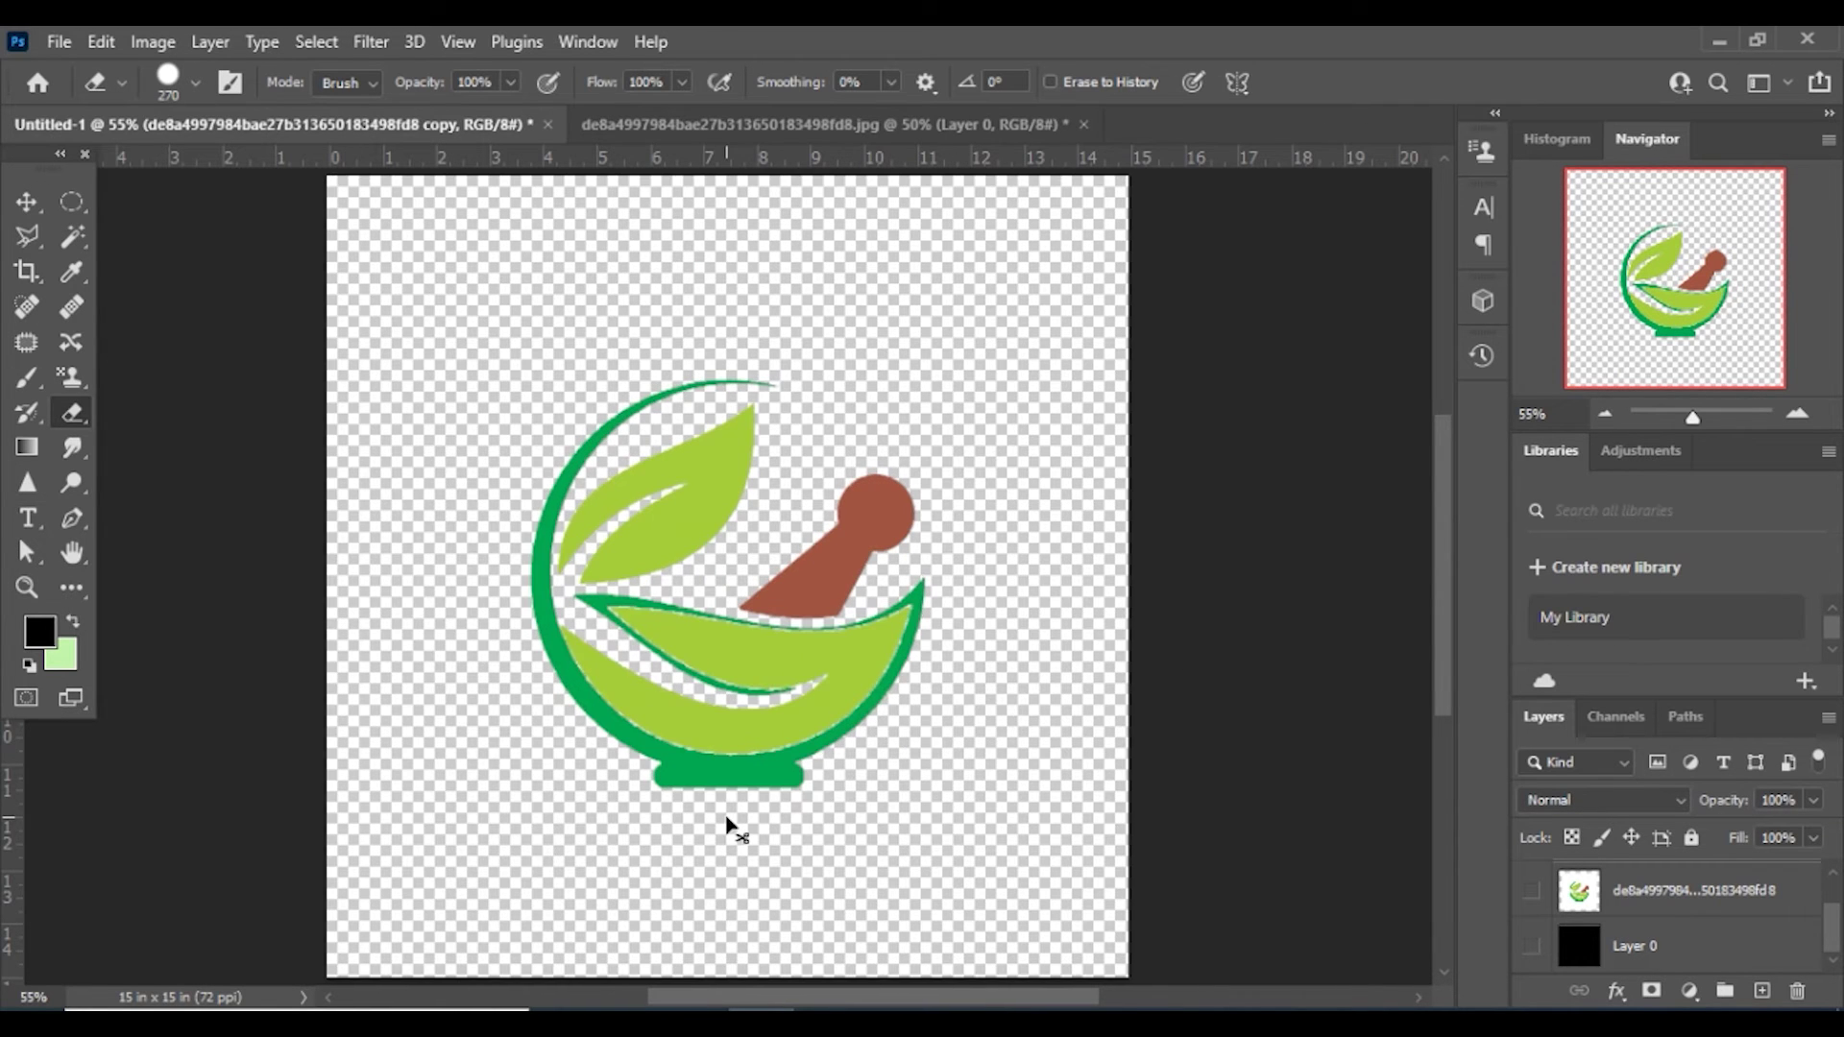
left_click(26, 202)
left_click_drag(642, 564, 667, 505)
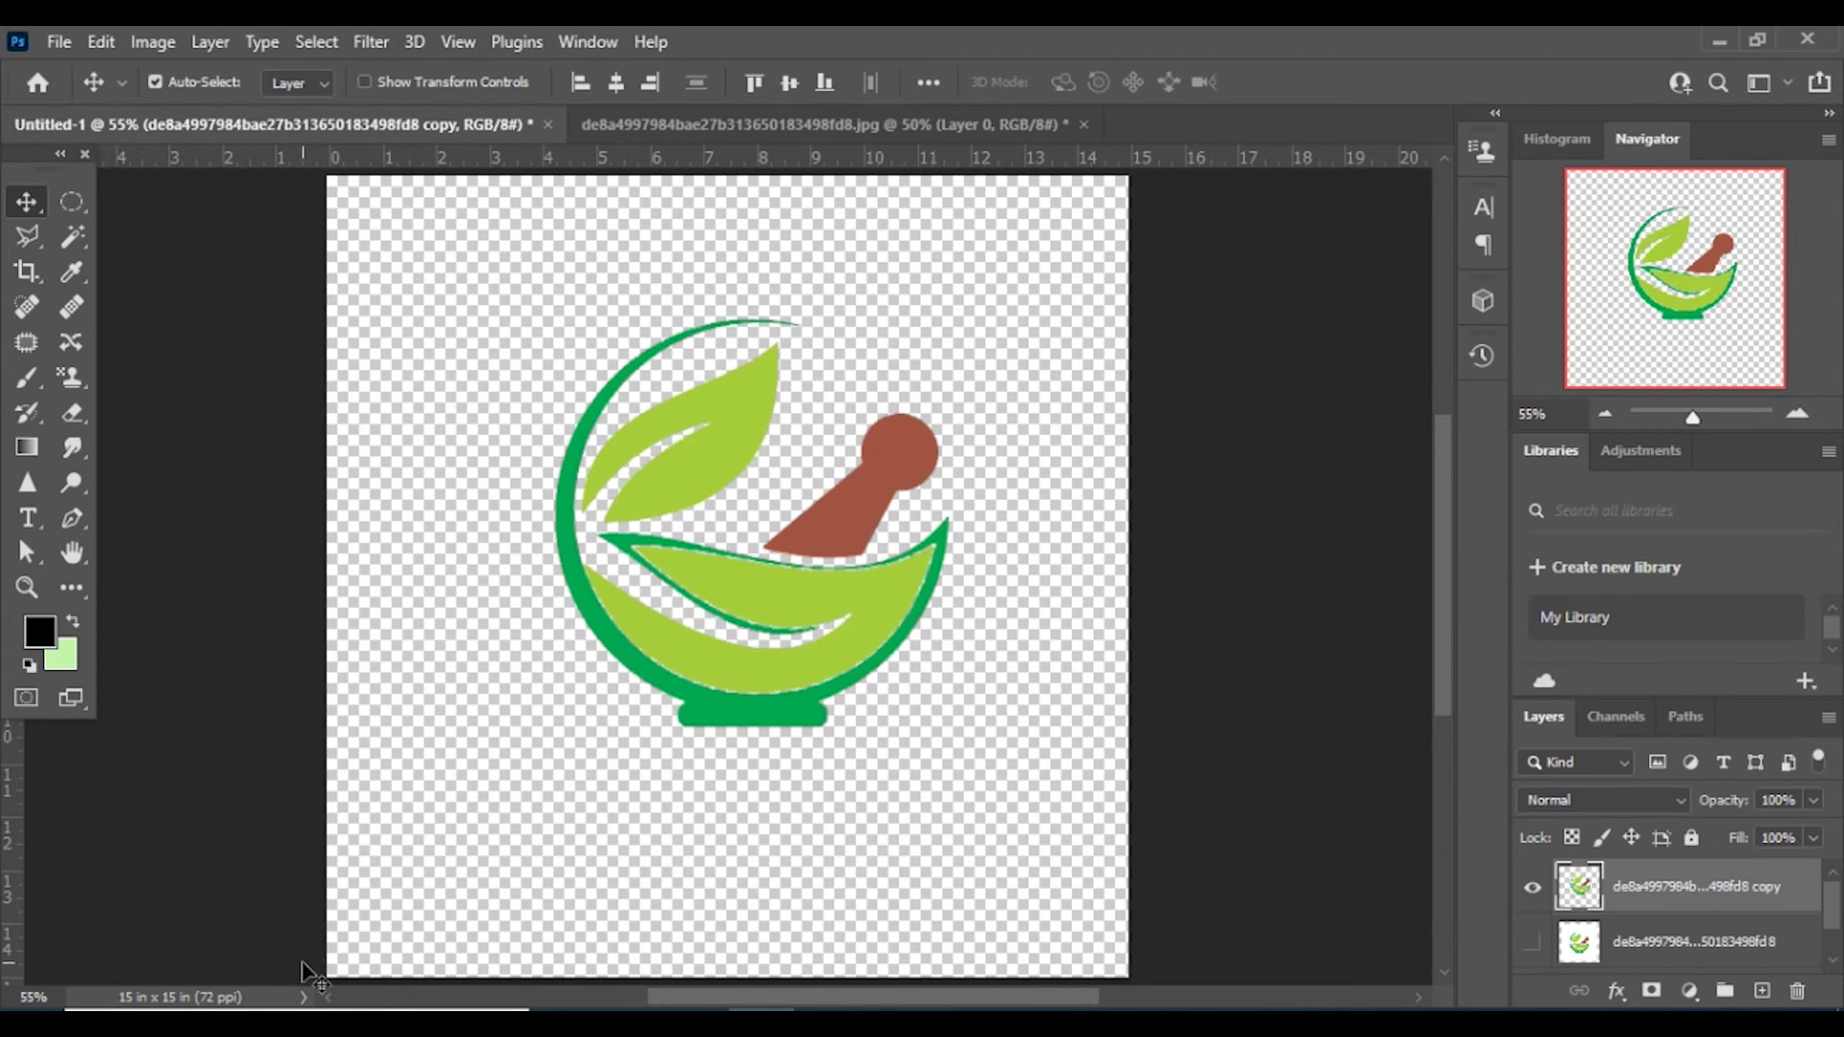
right_click(72, 236)
Use Quick Selection in Add mode with a large brush to select the leaf, ring and pestle.
left_click(153, 255)
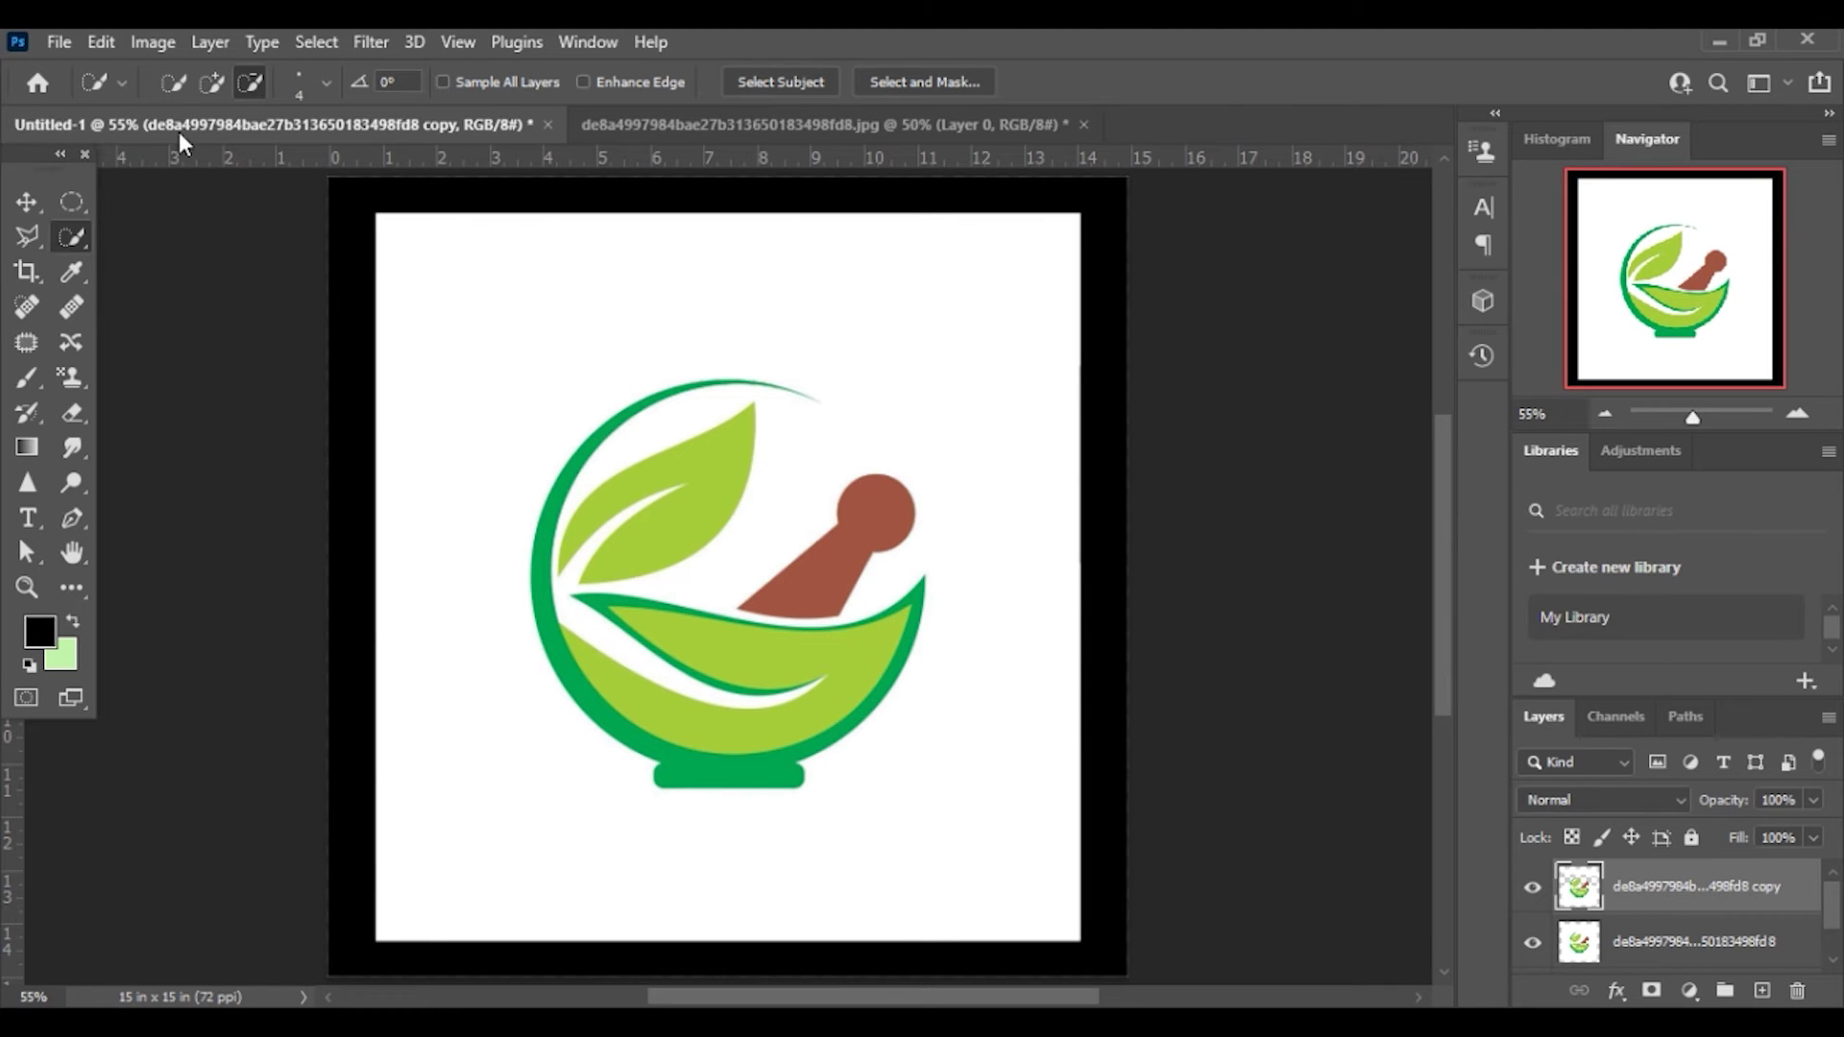
left_click(212, 84)
scroll(685, 473, "up", 2)
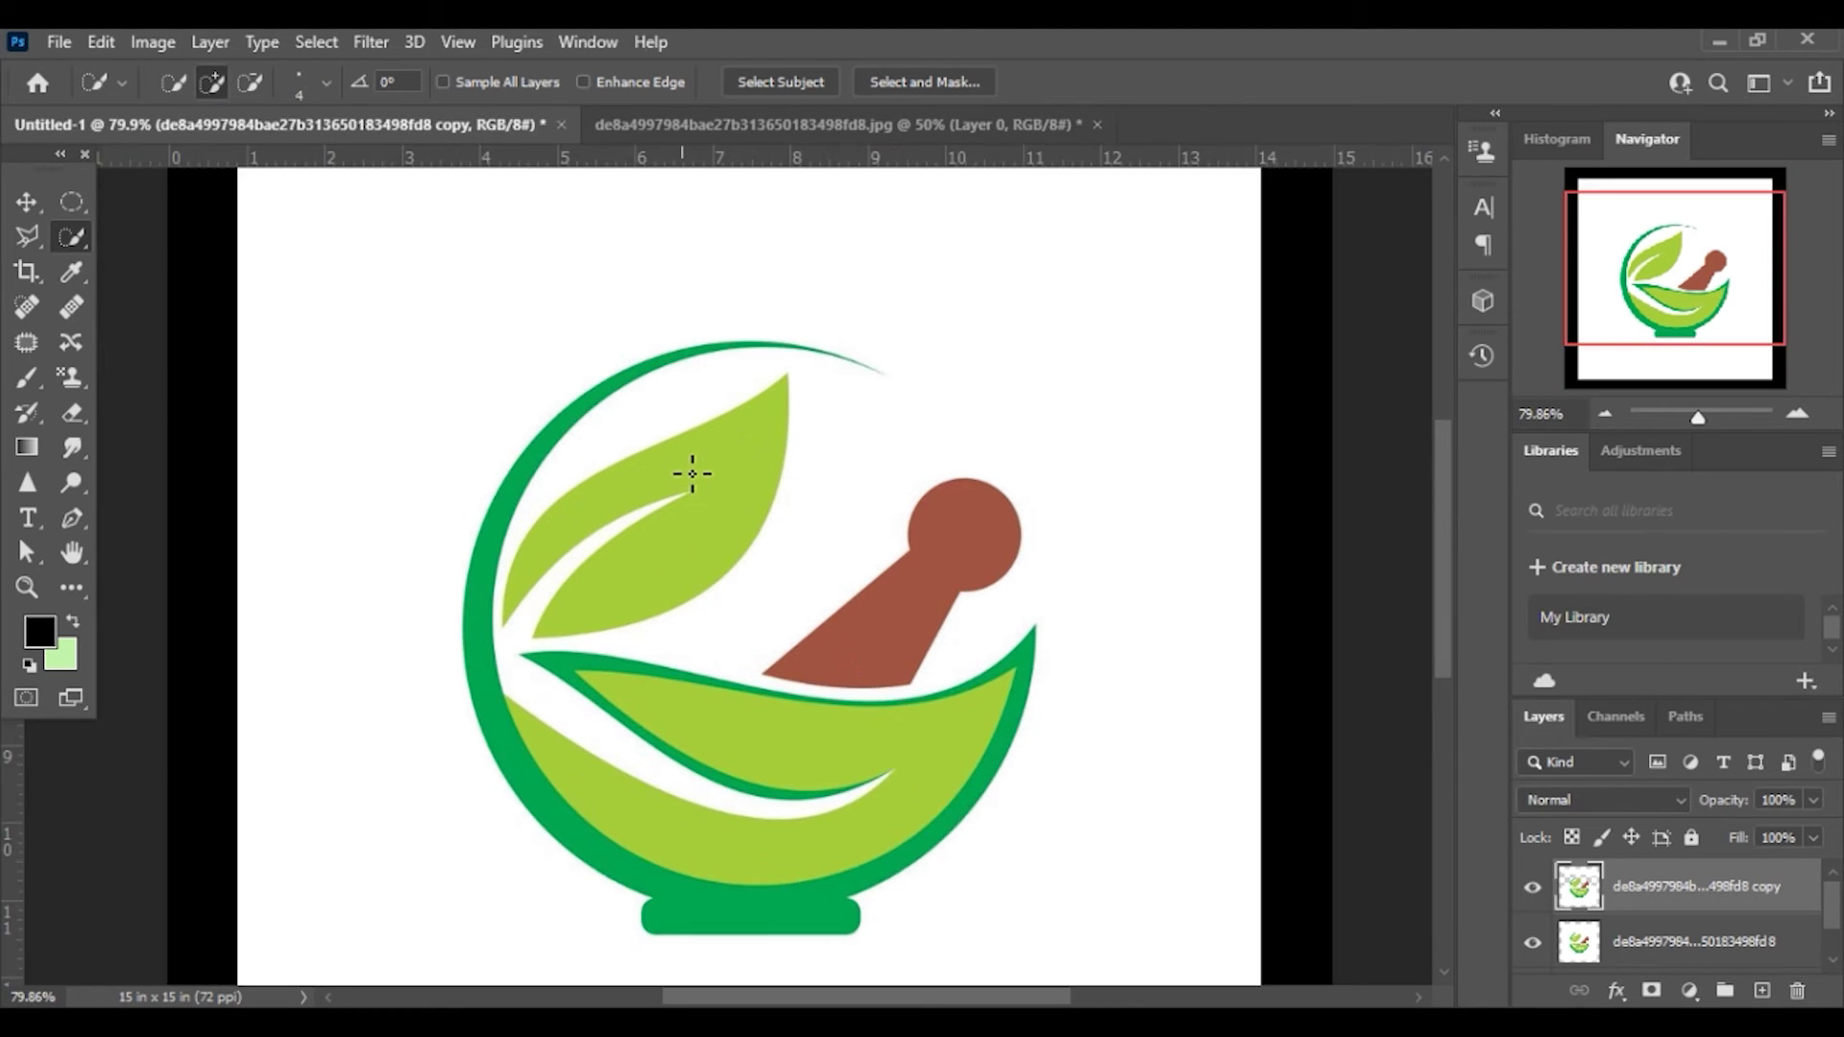
scroll(689, 474, "up", 2)
mouse_move(693, 474)
left_mouse_down()
mouse_move(722, 472)
mouse_move(745, 510)
left_mouse_up()
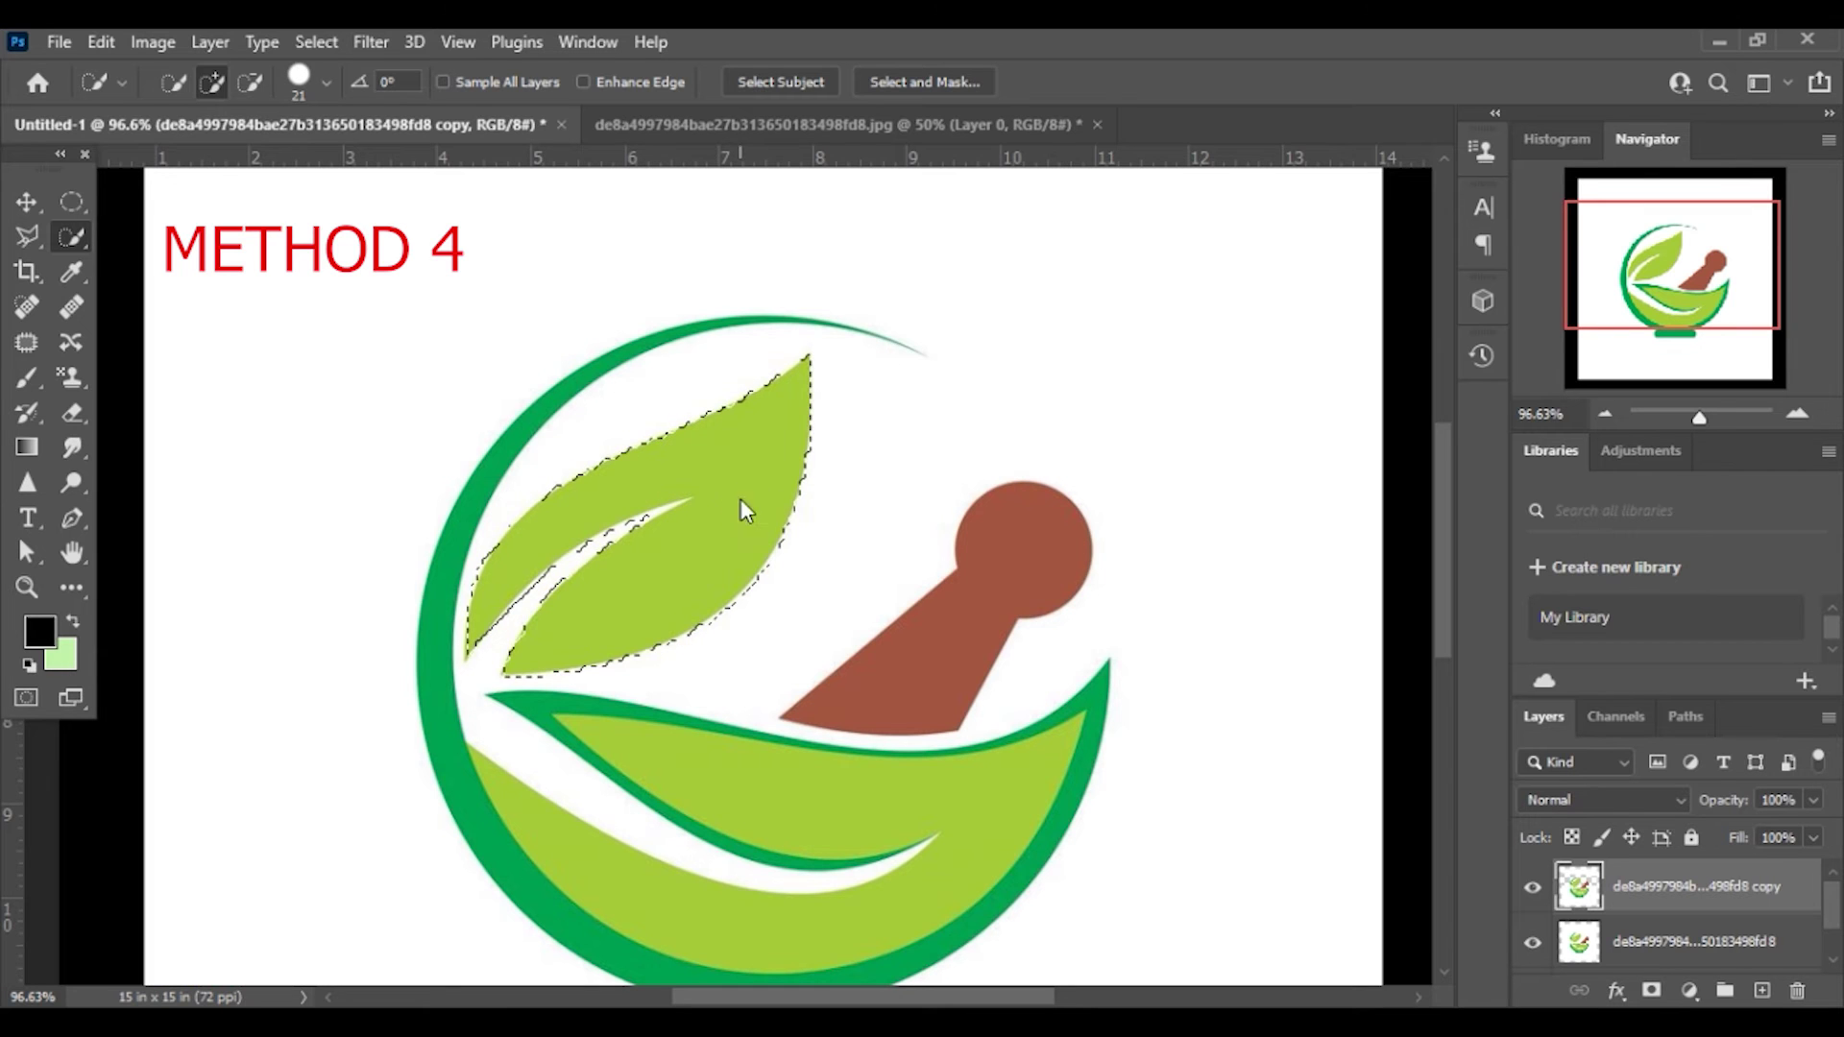
mouse_move(453, 556)
left_mouse_down()
mouse_move(450, 745)
mouse_move(475, 823)
mouse_move(560, 908)
mouse_move(588, 893)
mouse_move(729, 931)
mouse_move(954, 852)
mouse_move(713, 789)
left_mouse_up()
left_click_drag(929, 724, 938, 679)
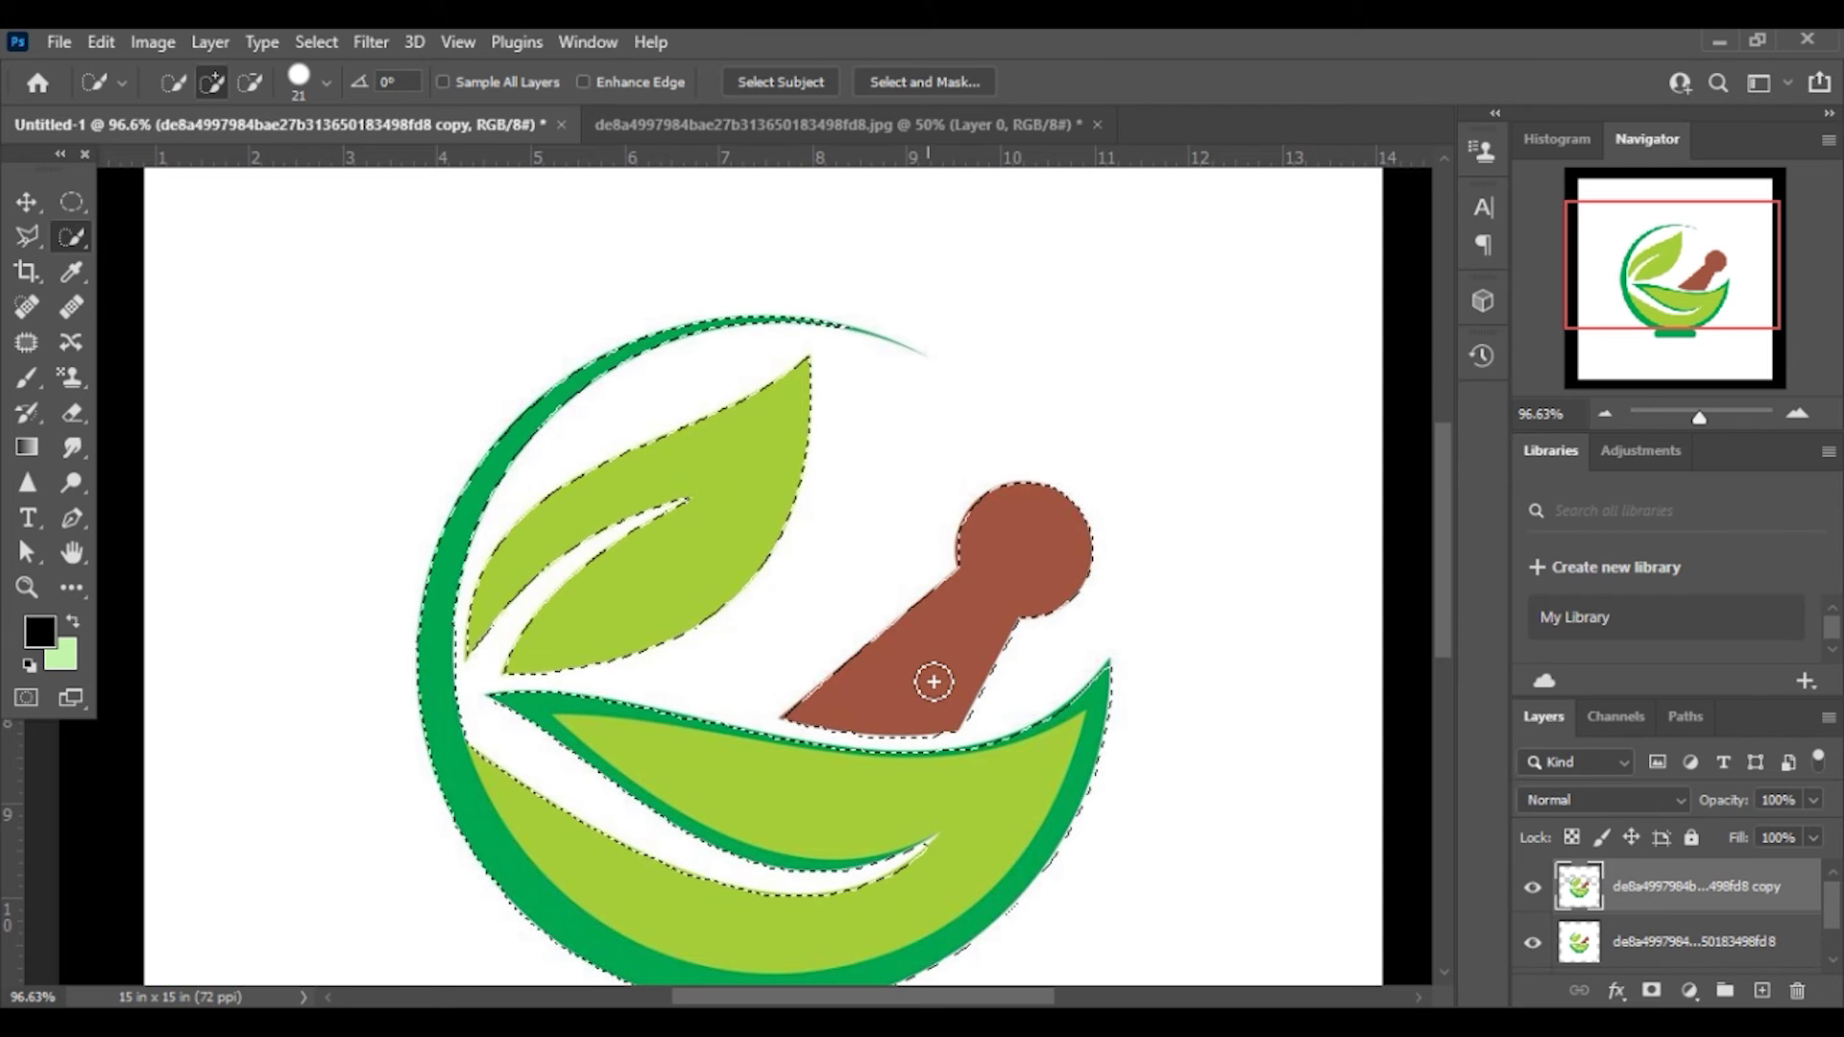
Zoom in, add the thin ring tail with a tiny brush, then zoom back out.
scroll(902, 342, "up", 2)
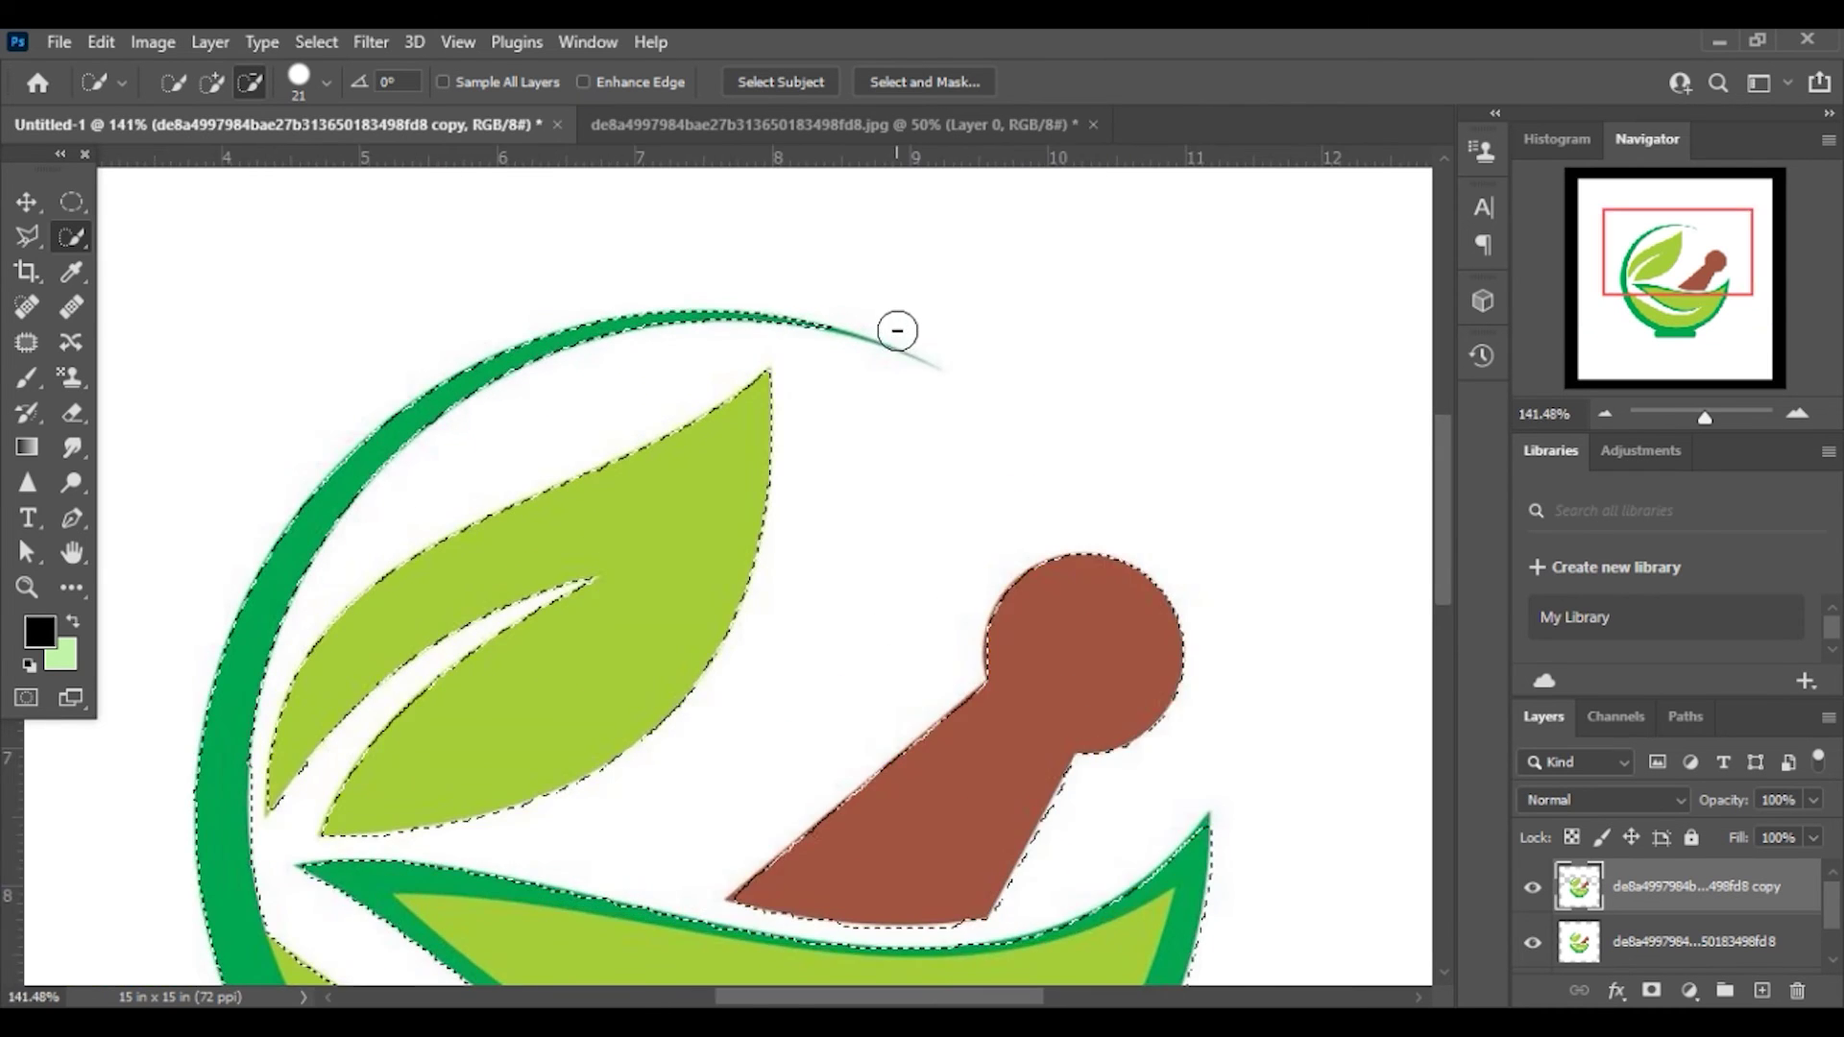
scroll(897, 330, "up", 3)
scroll(844, 304, "up", 3)
scroll(727, 291, "up", 3)
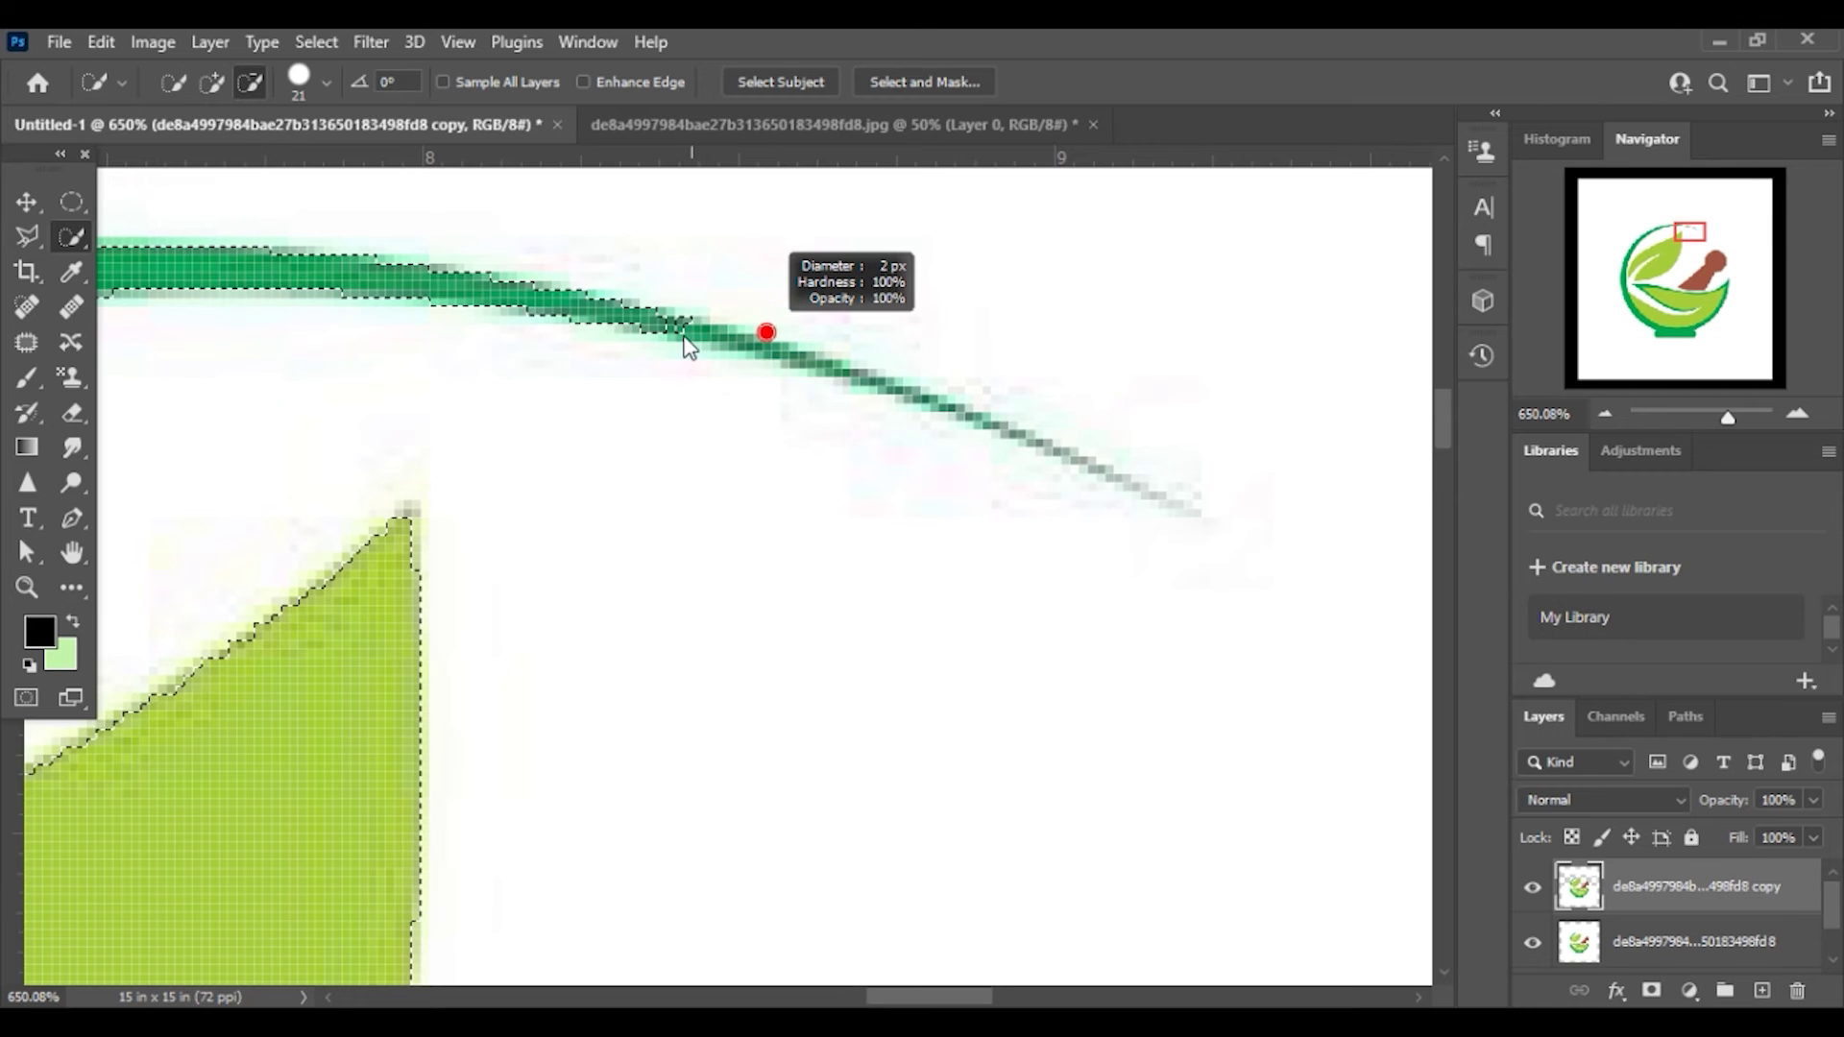
left_click_drag(704, 345, 691, 347)
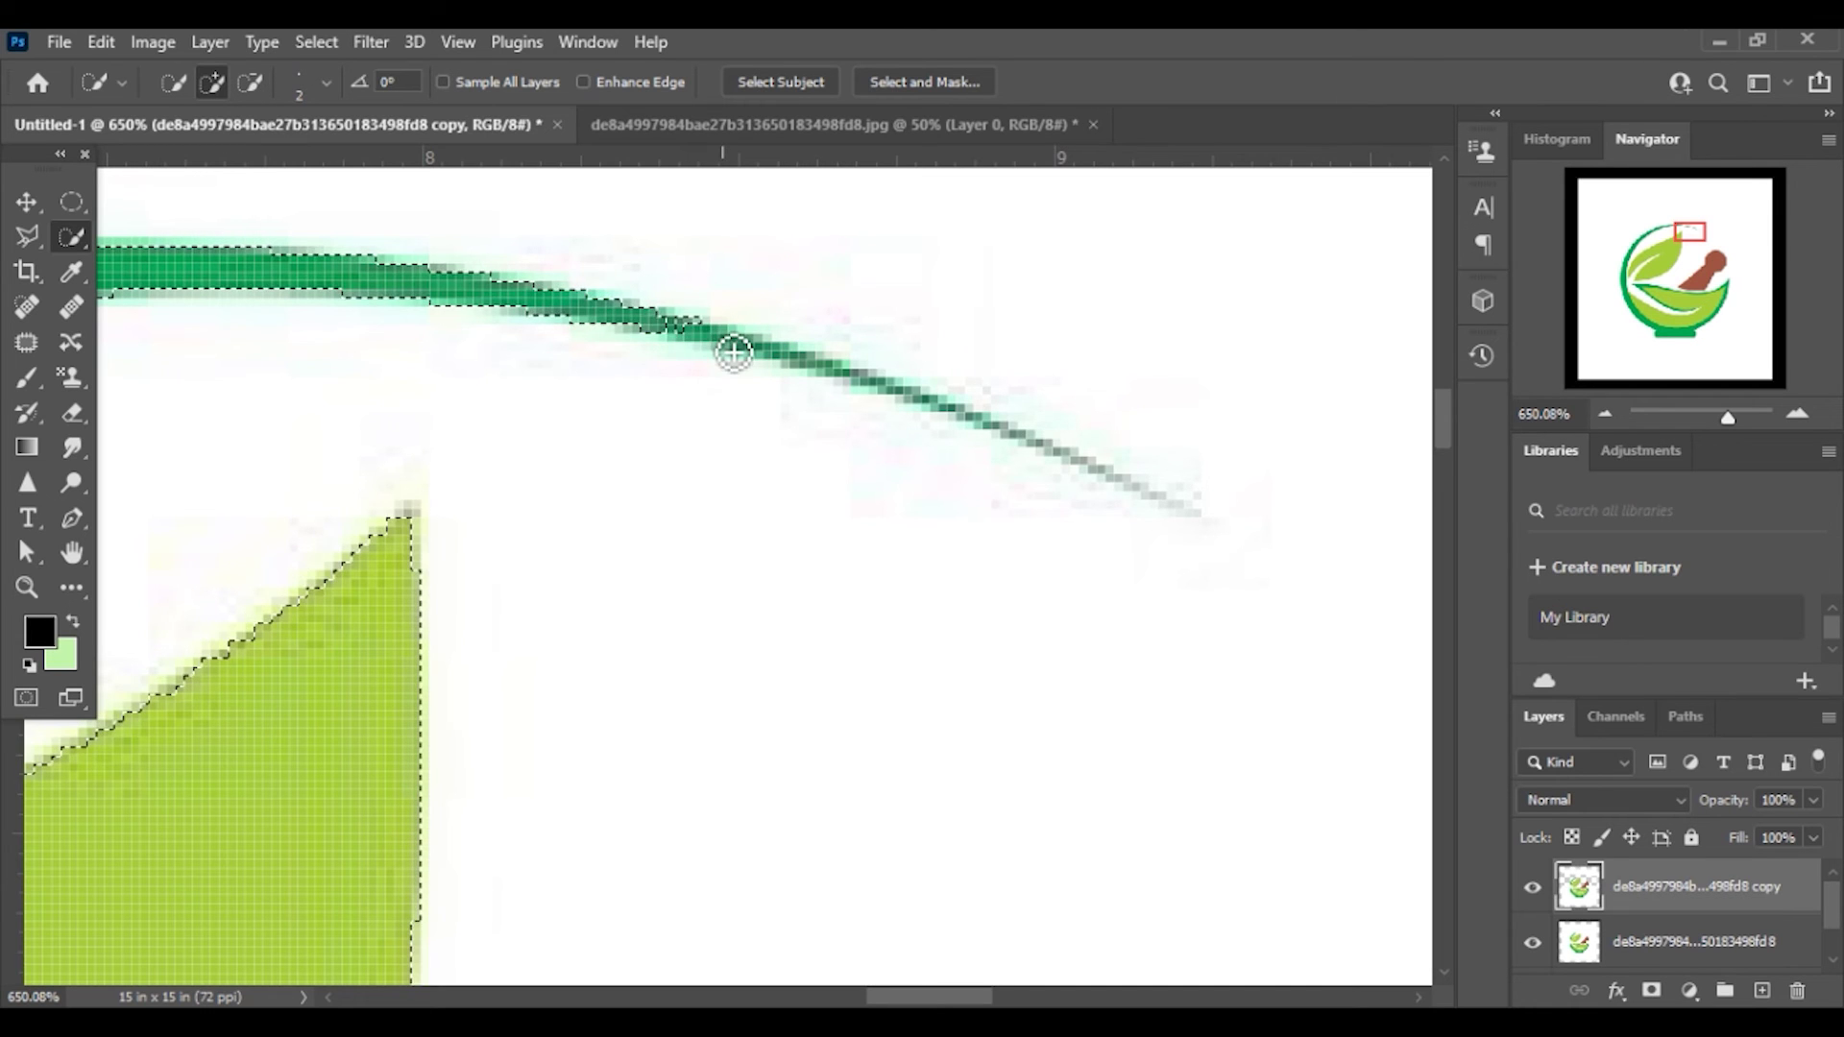
left_click(732, 344)
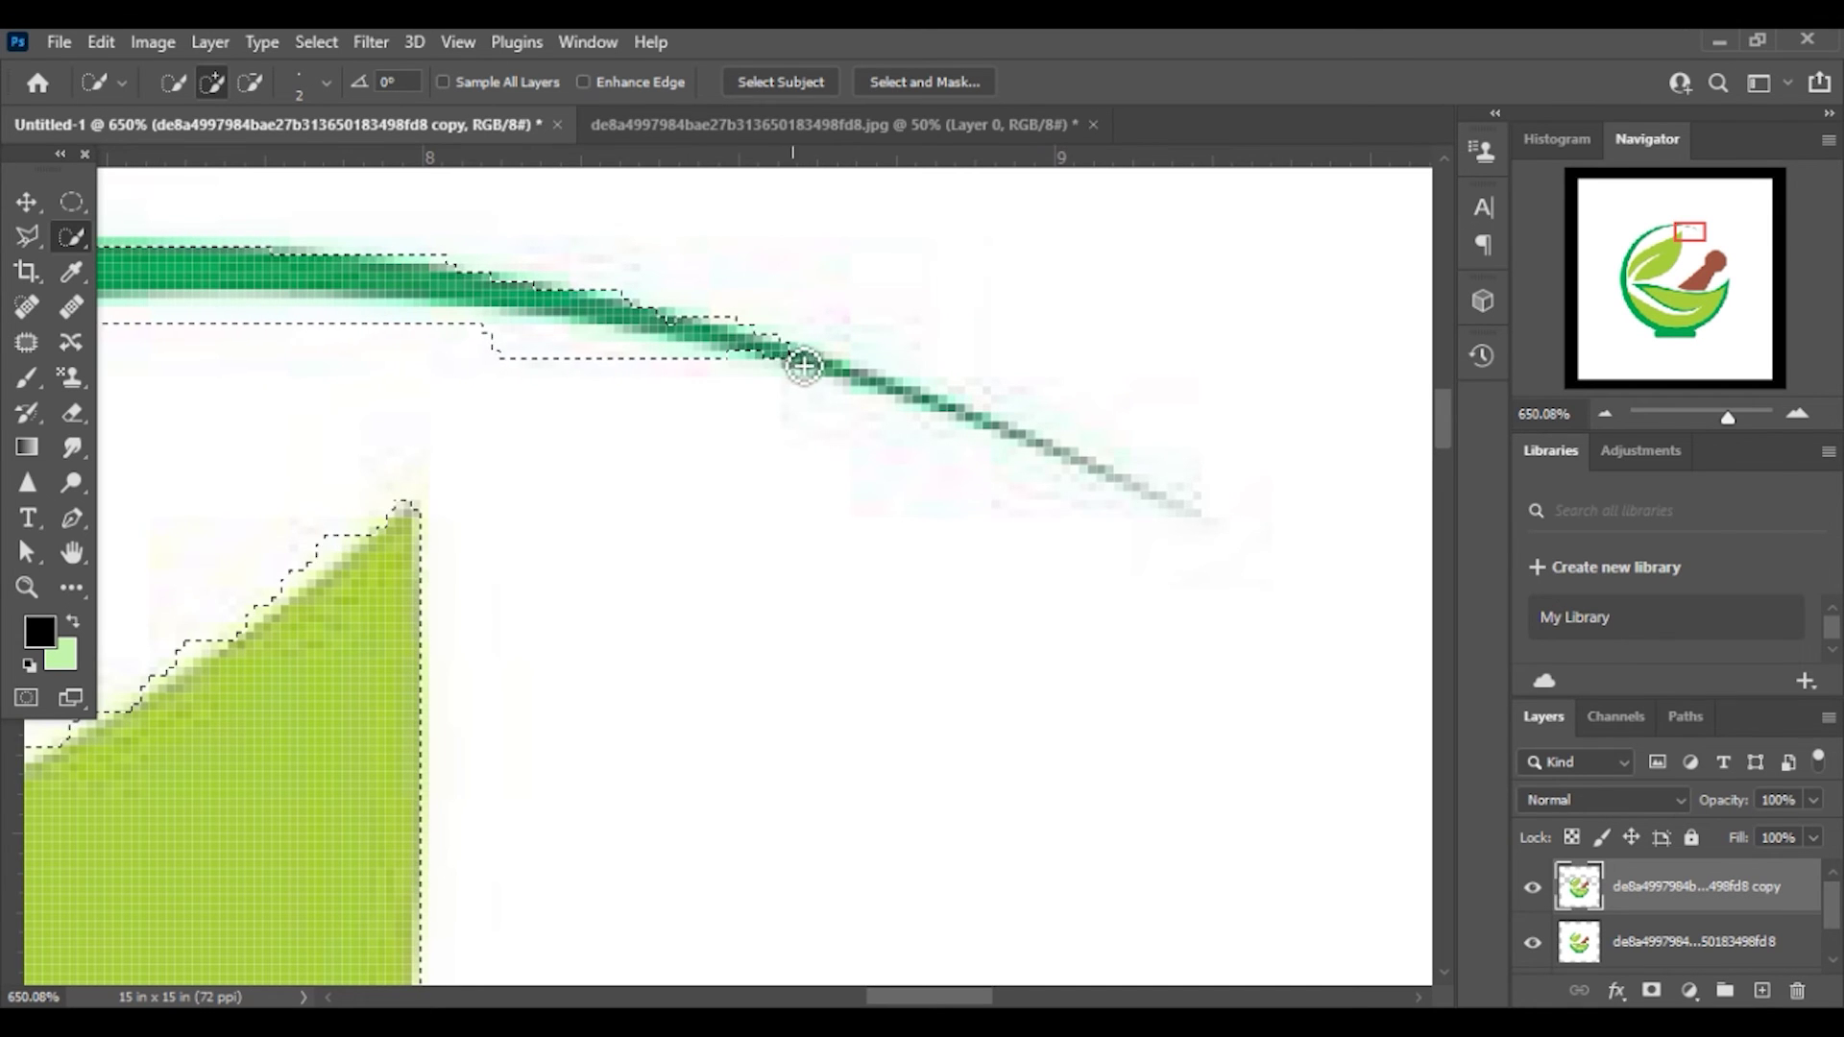
key("ctrl+z")
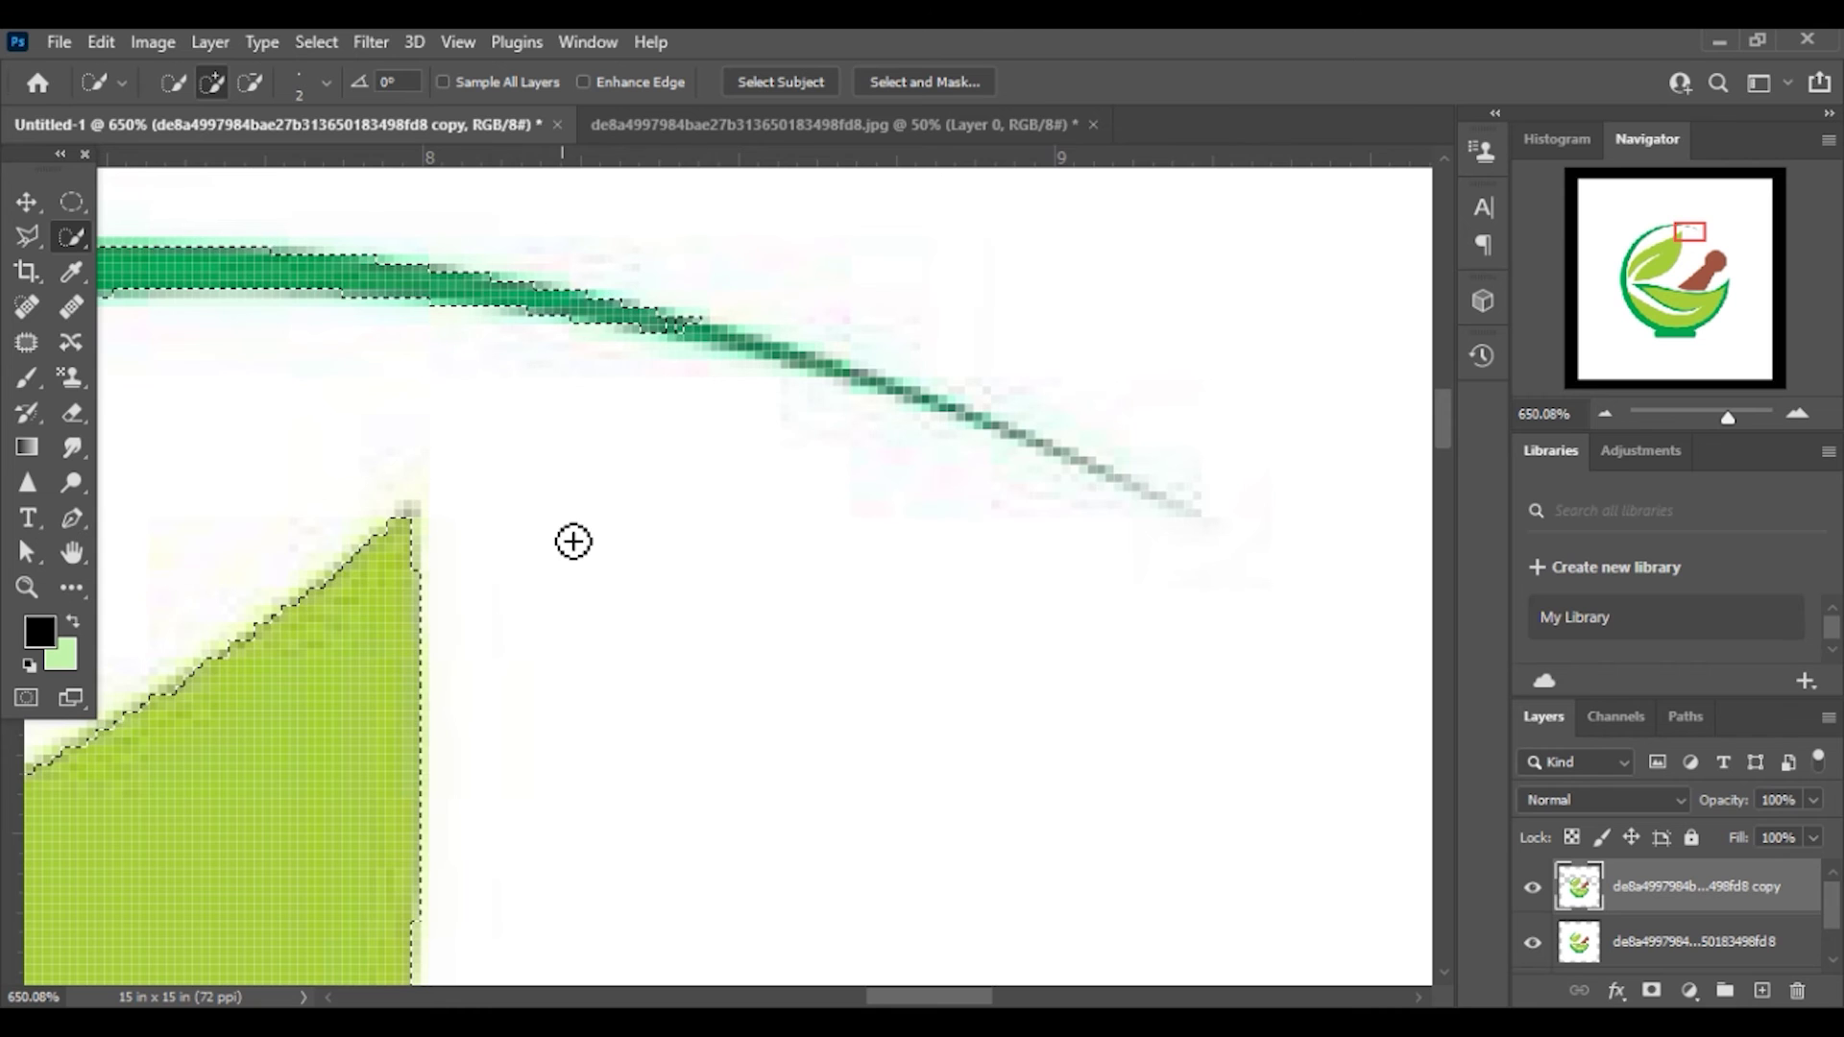
key("ctrl+0")
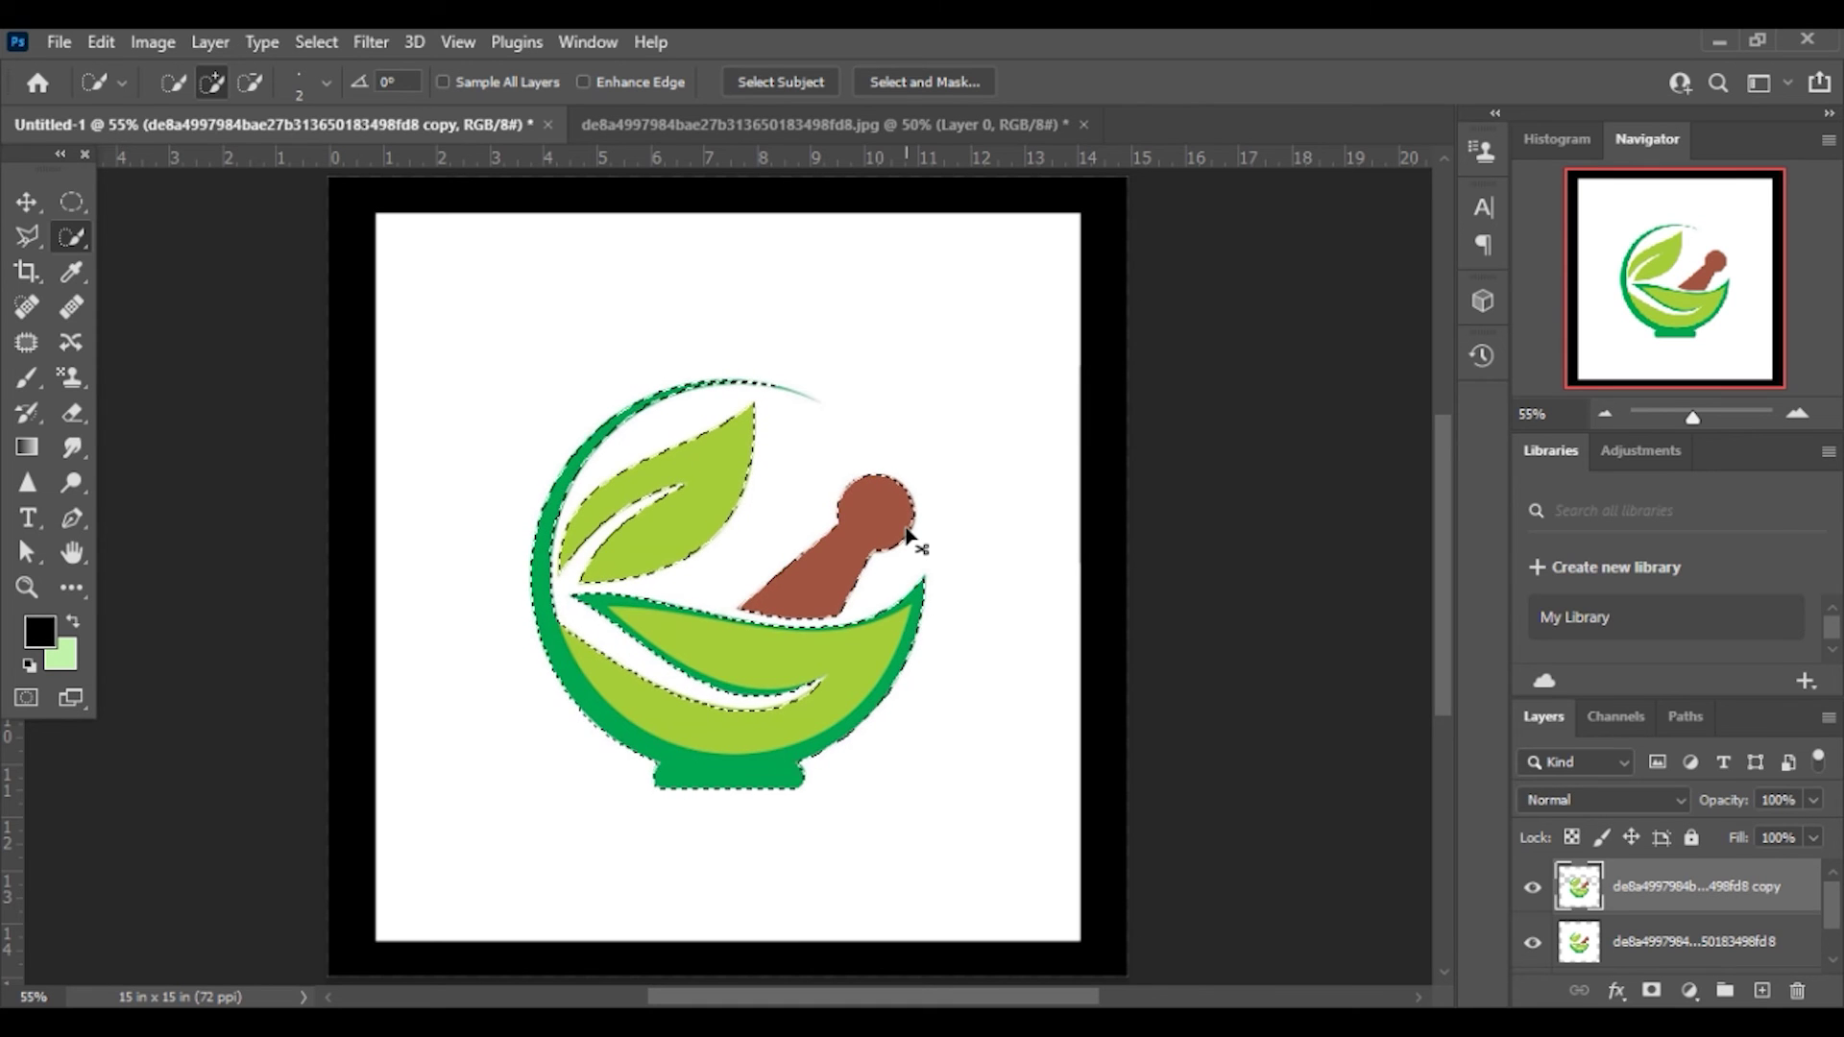
Invert the selection, delete the background, and hide the original logo and Layer 0.
key("ctrl+shift+i")
key("Delete")
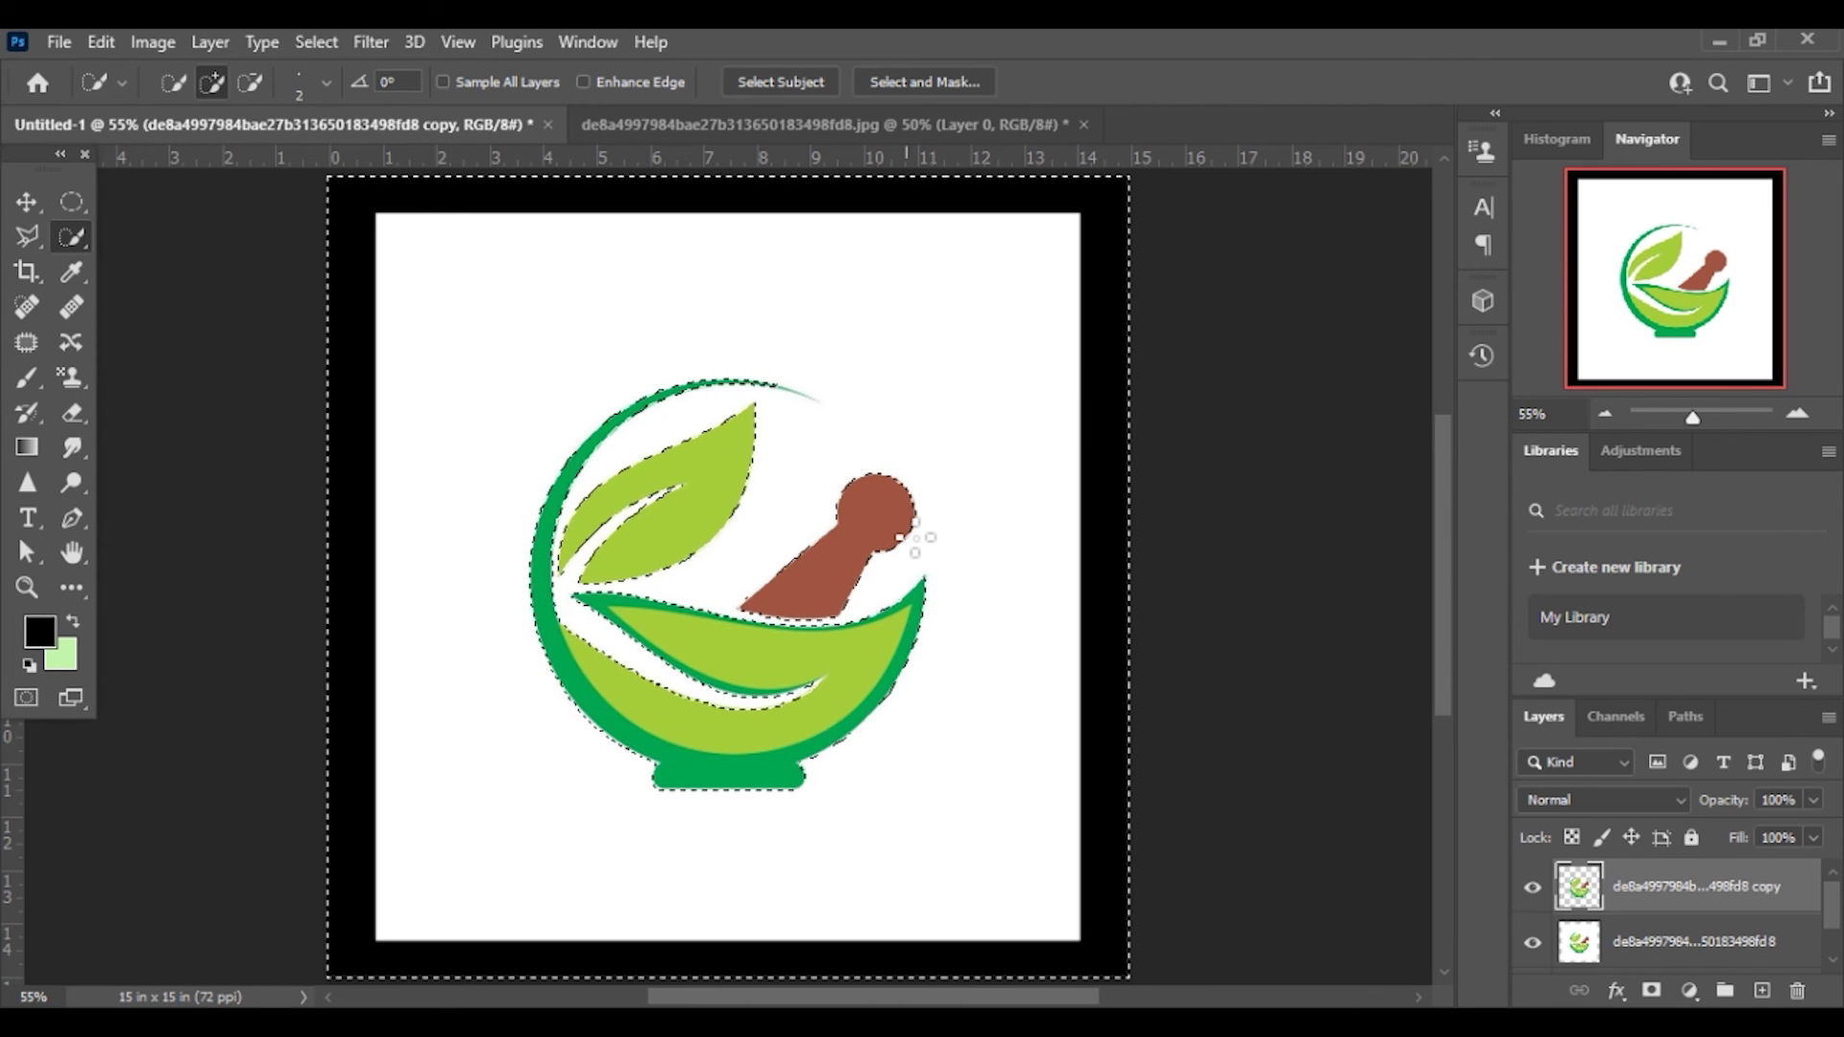
left_click(1533, 942)
scroll(1535, 942, "down", 1)
left_click(1533, 945)
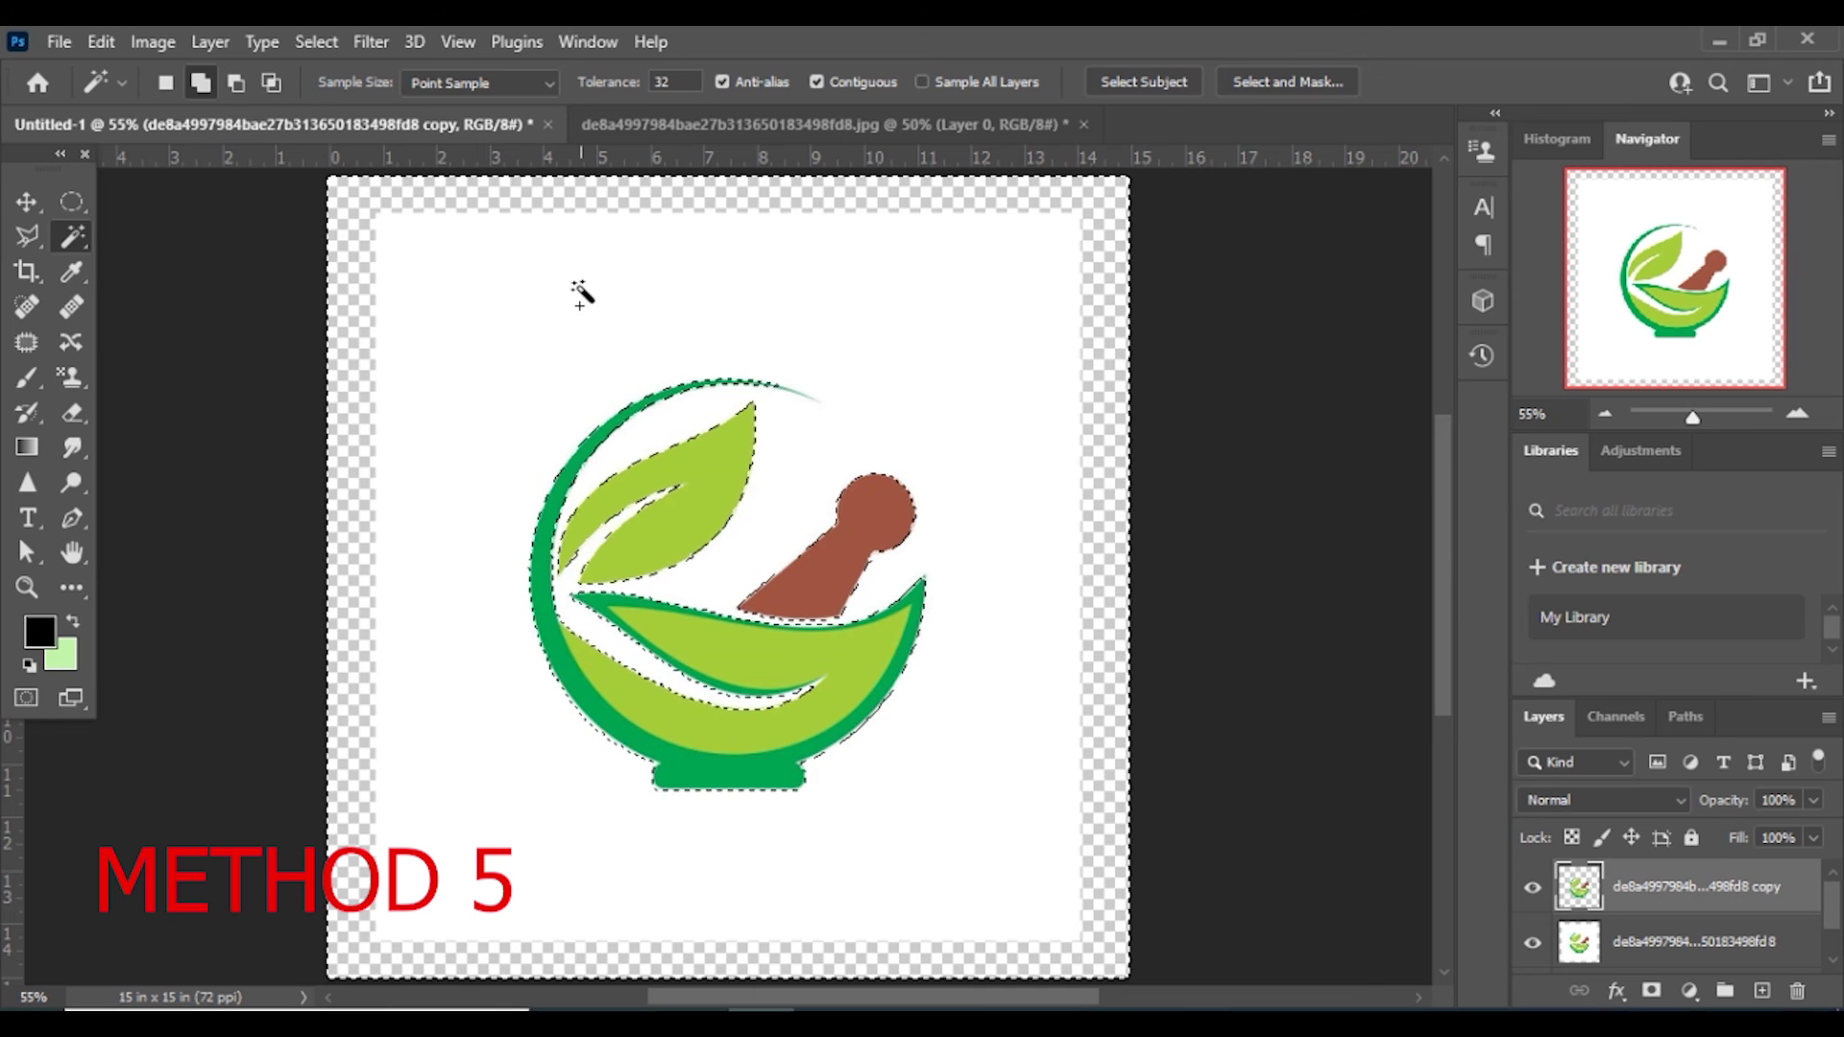
left_click(1537, 934)
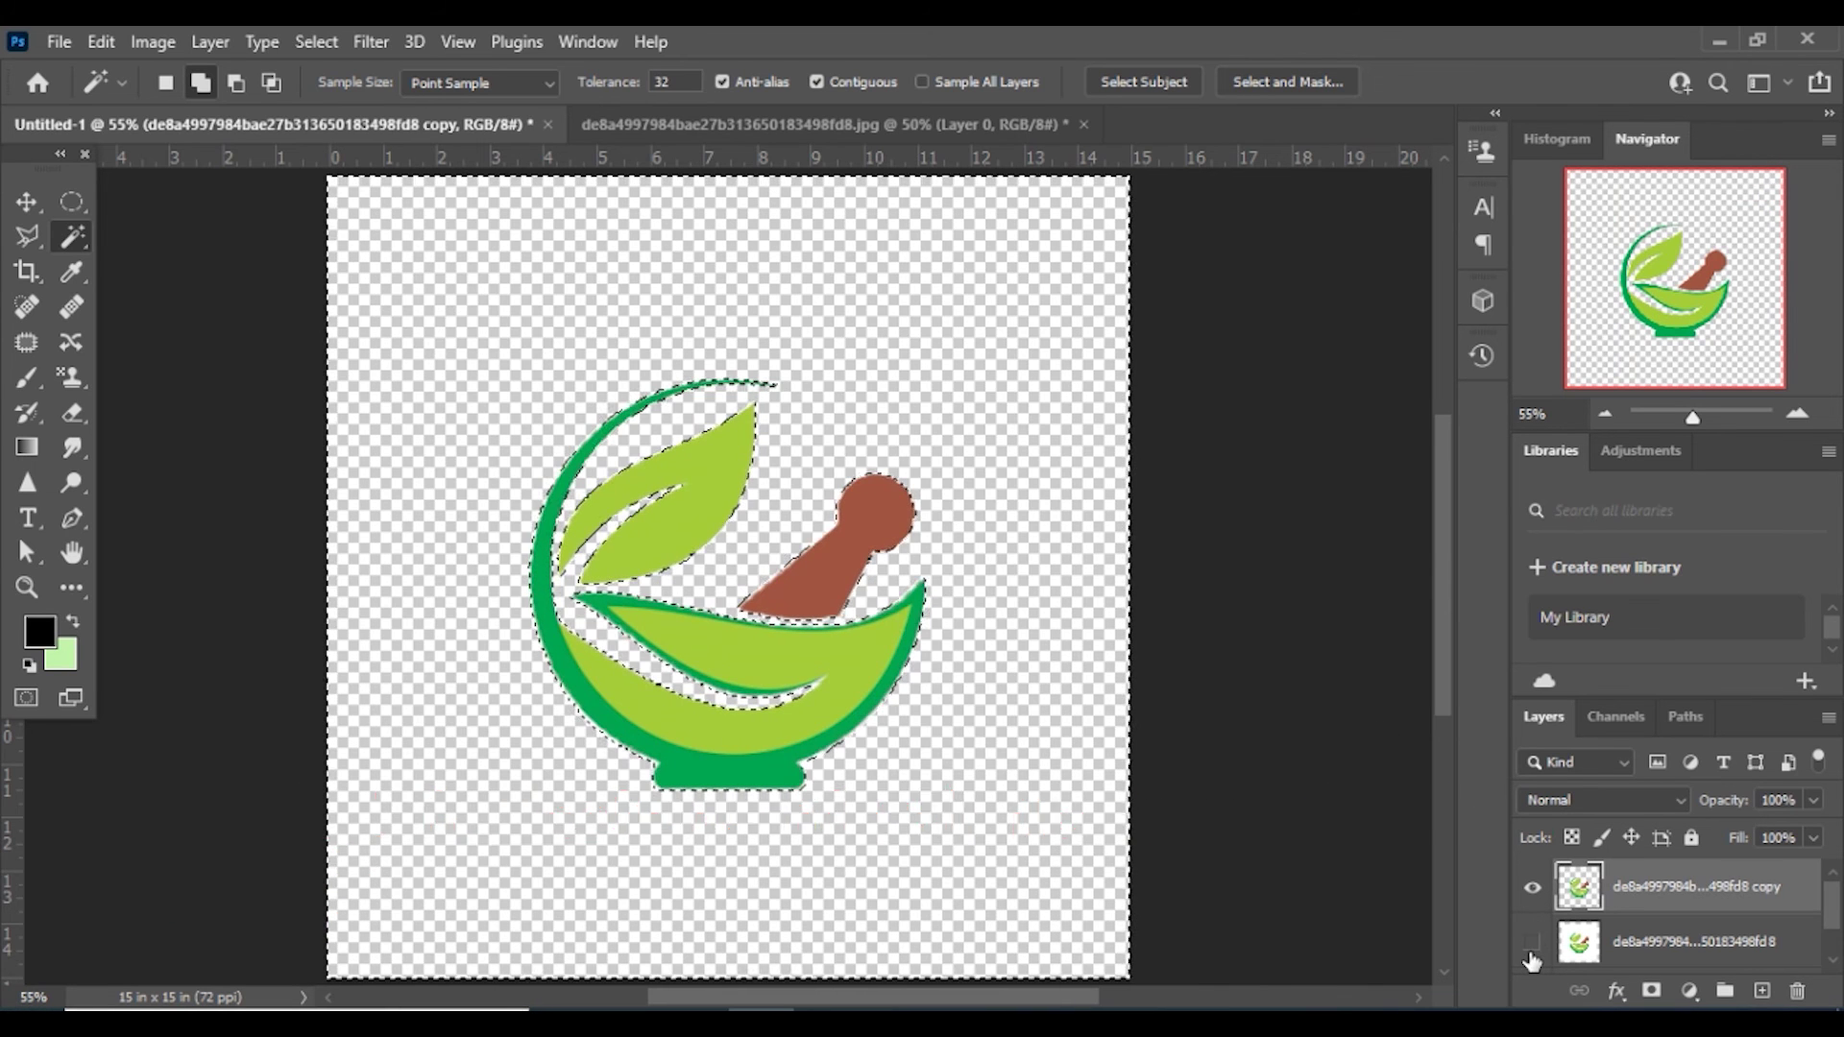
scroll(1541, 941, "down", 1)
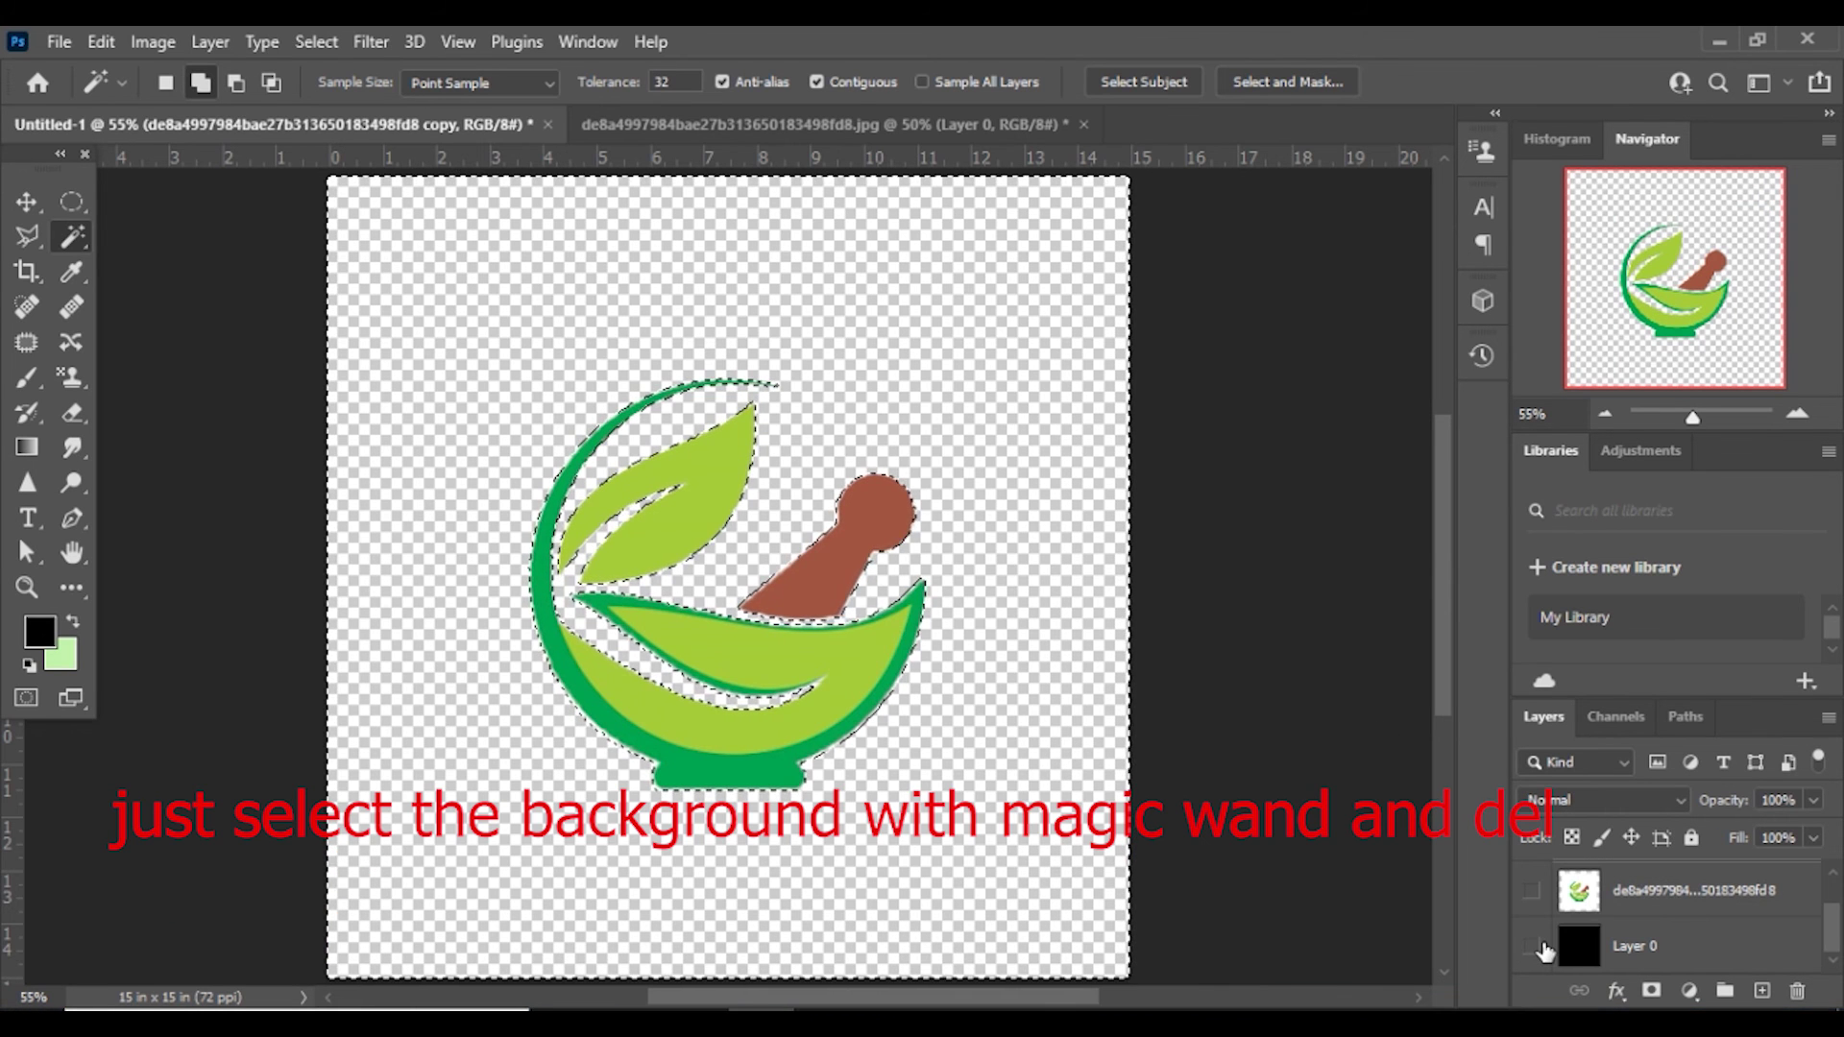
key("ctrl+z")
scroll(1543, 951, "up", 1)
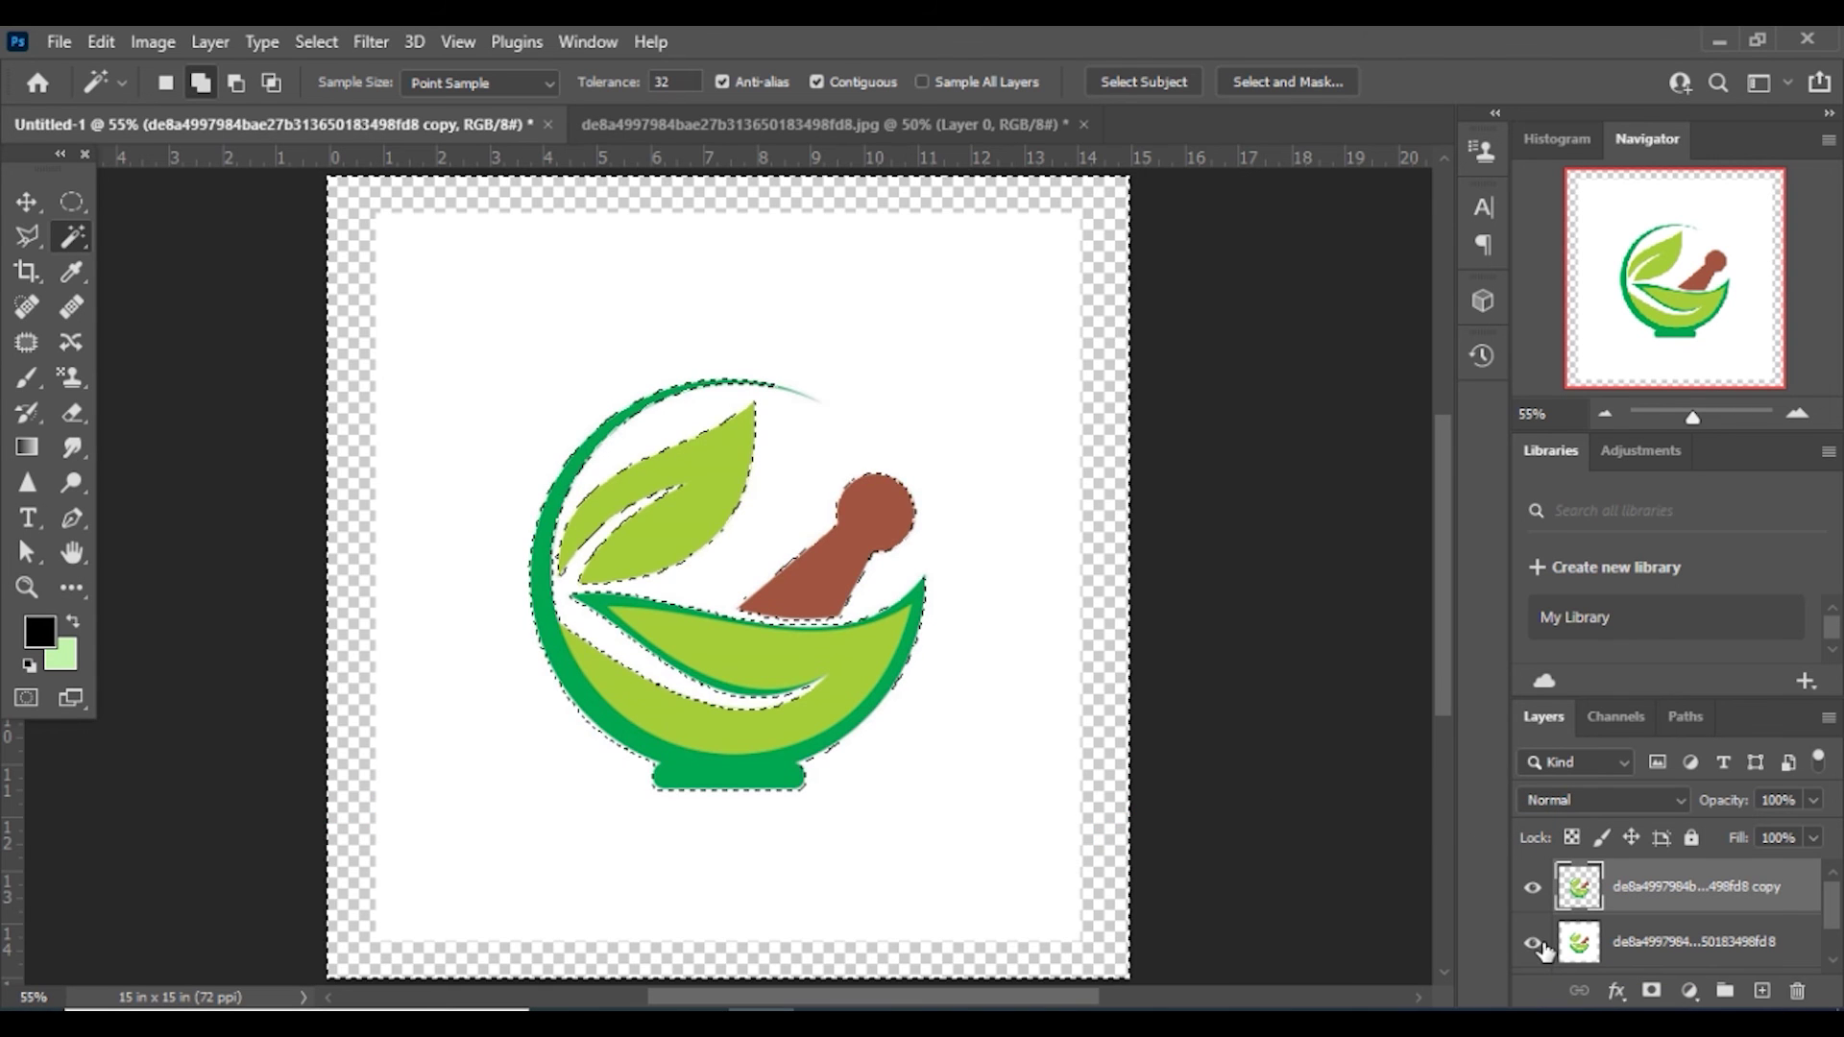
key("alt+BackSpace")
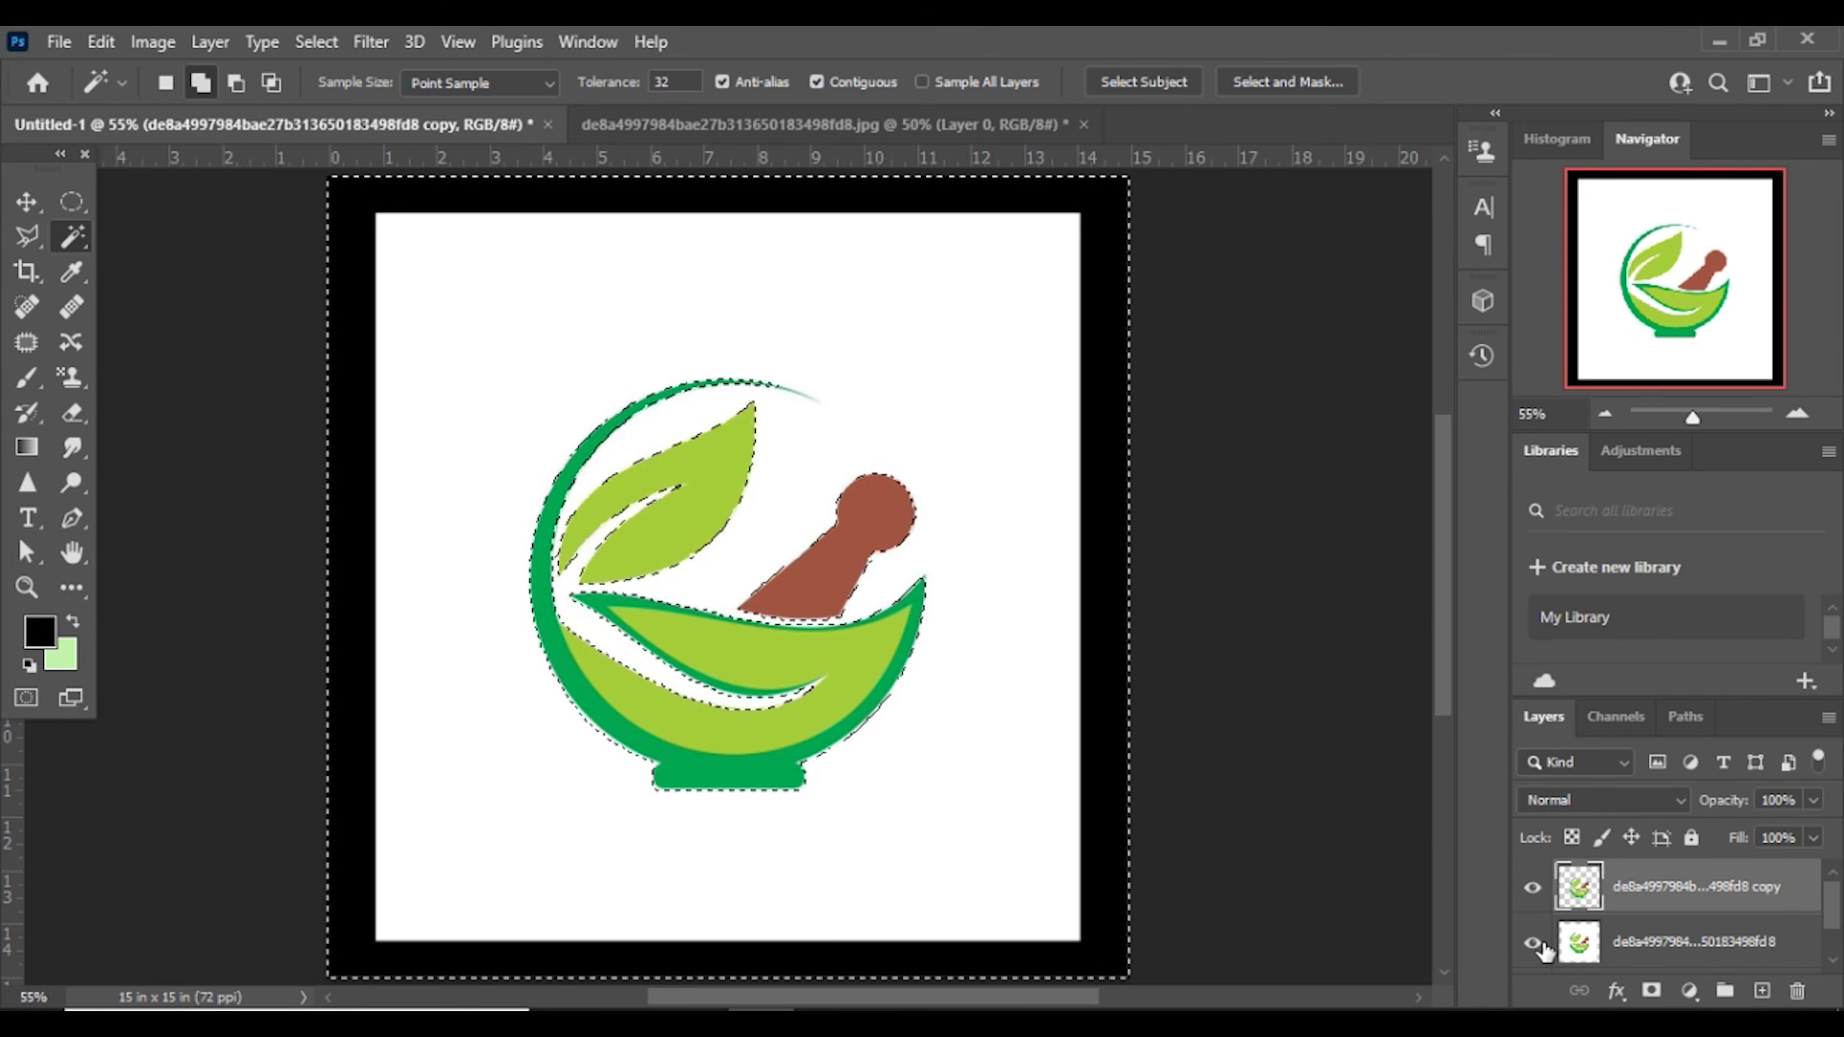
key("ctrl+z")
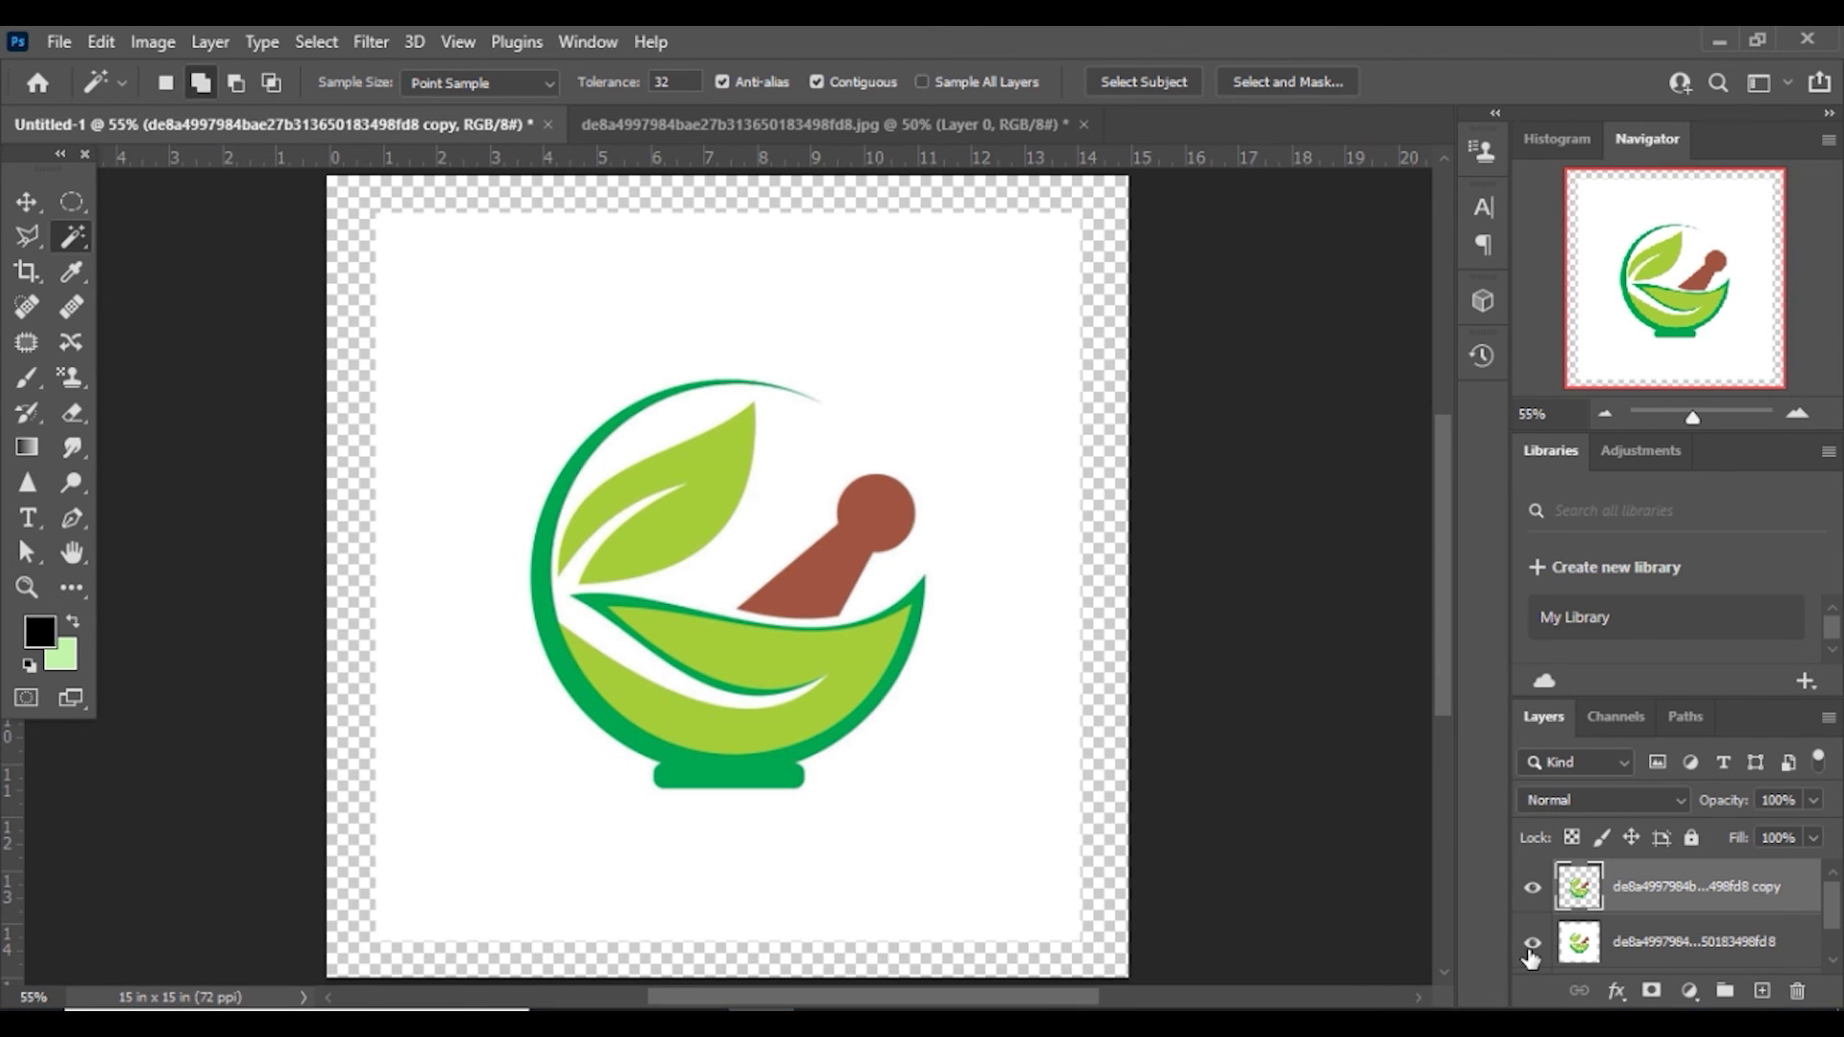